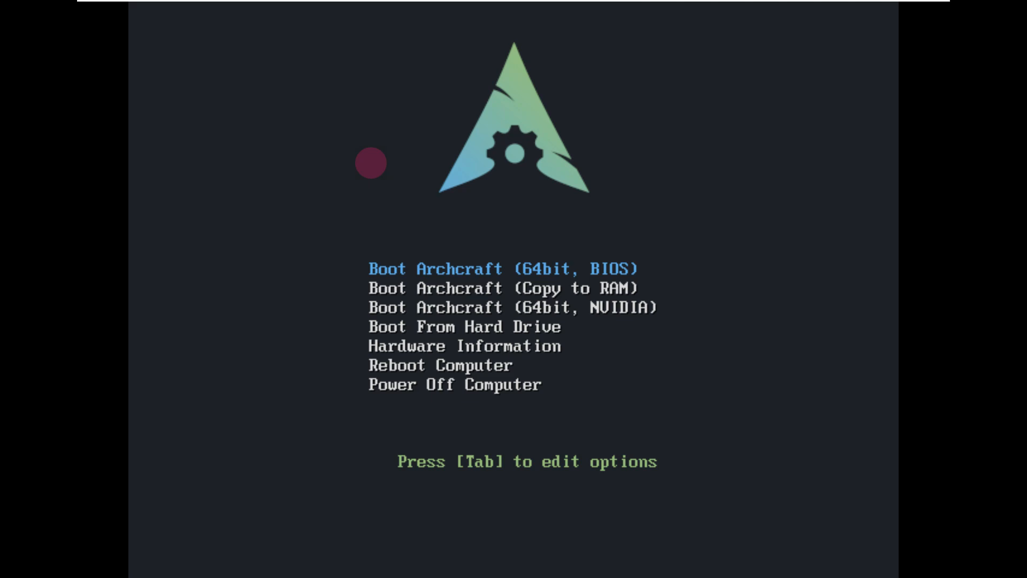
Boot the live system with the Boot Archcraft (64bit, BIOS) option
key(Down)
key(Down)
key(Down)
key(Down)
key(Down)
key(Down)
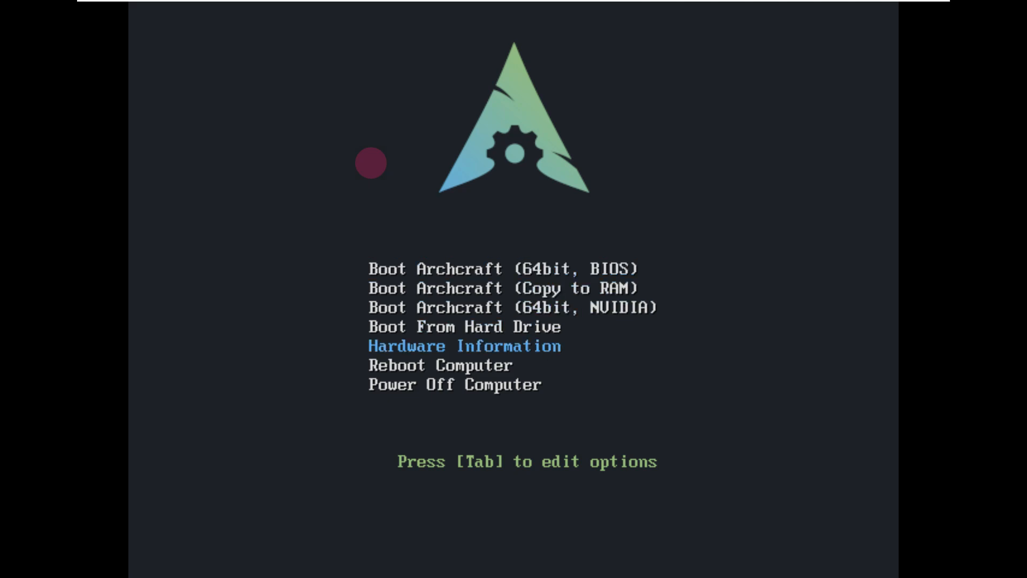
key(Up)
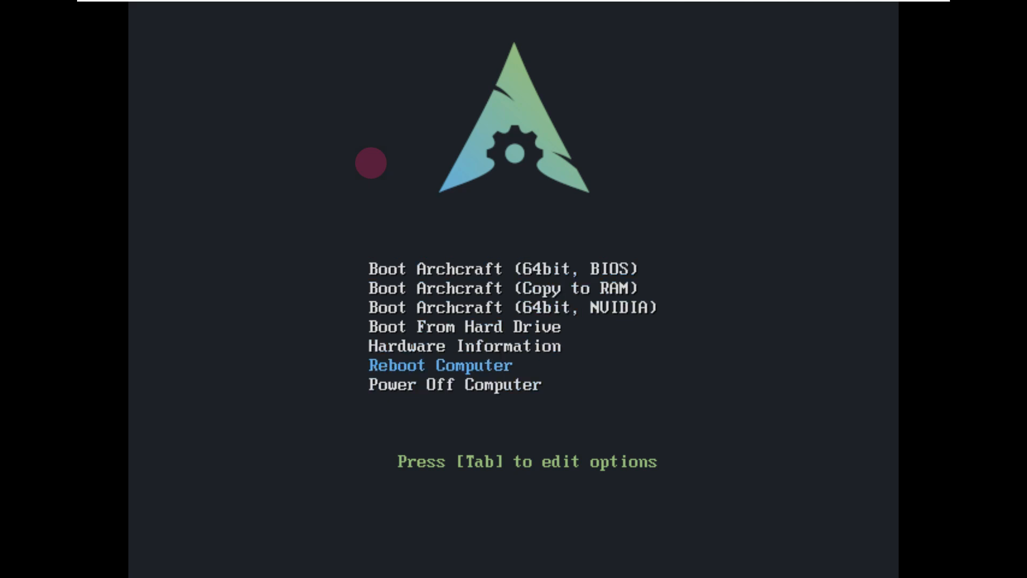
key(Up)
key(Up)
key(Up)
key(Up)
key(Up)
key(Return)
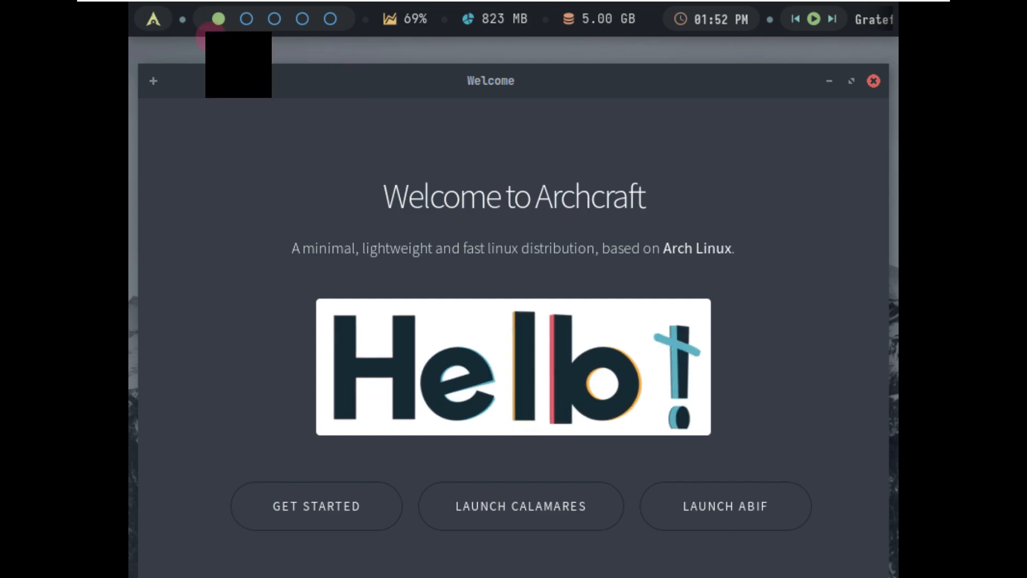
Open the application launcher and look through its programs for a display settings tool
click(154, 22)
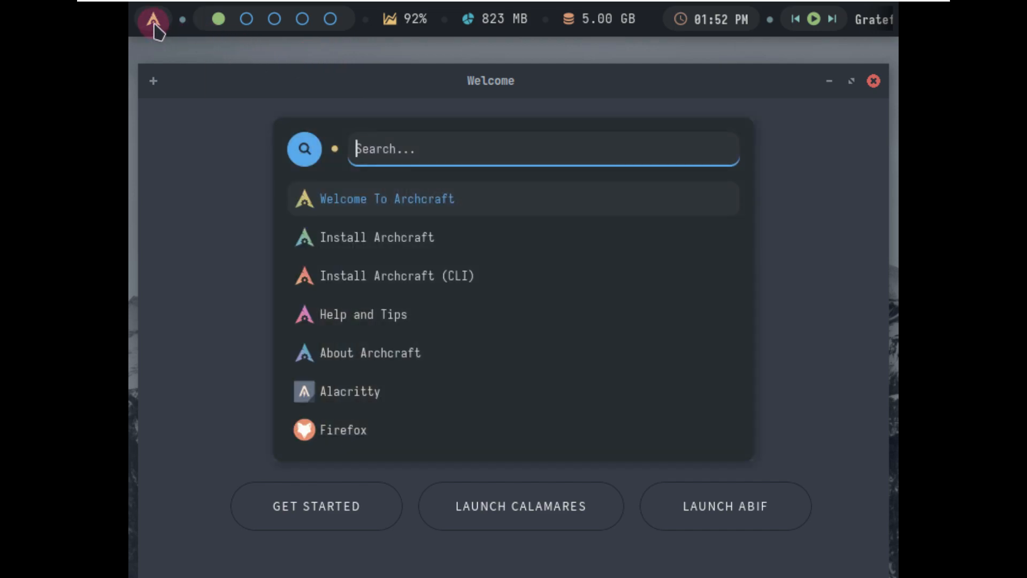
scroll(394, 214, down, 18)
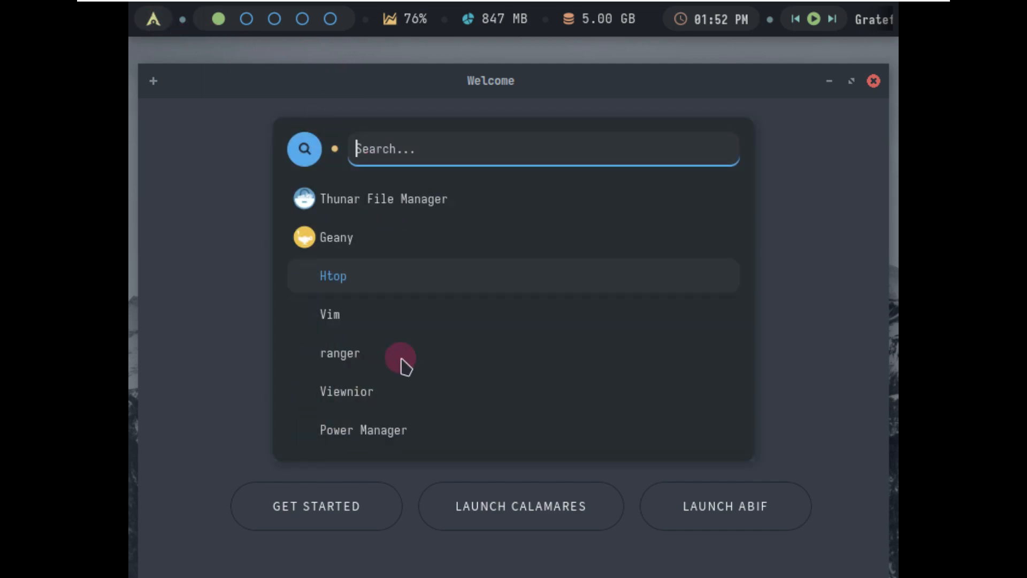
scroll(409, 394, down, 9)
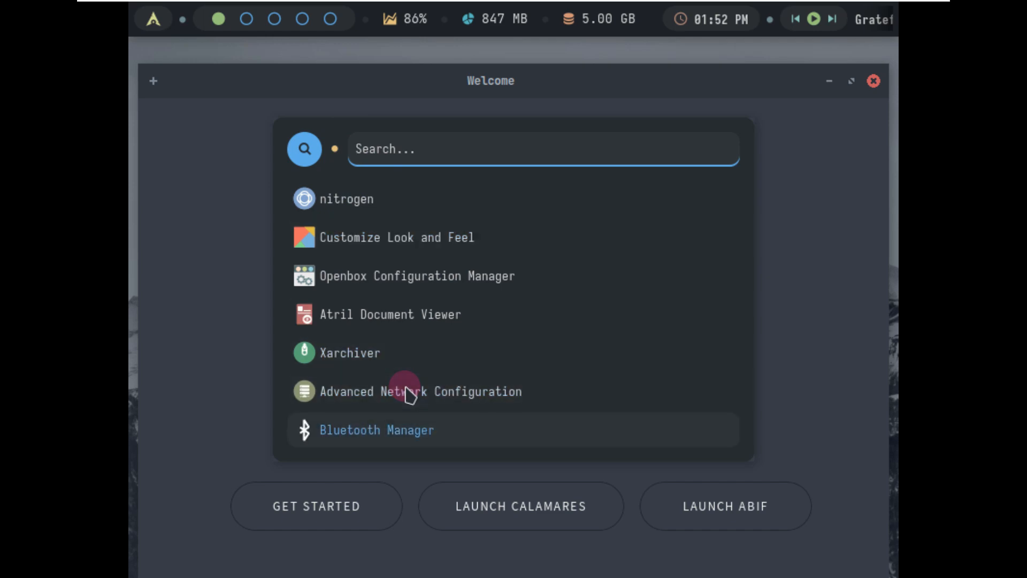
scroll(407, 388, down, 12)
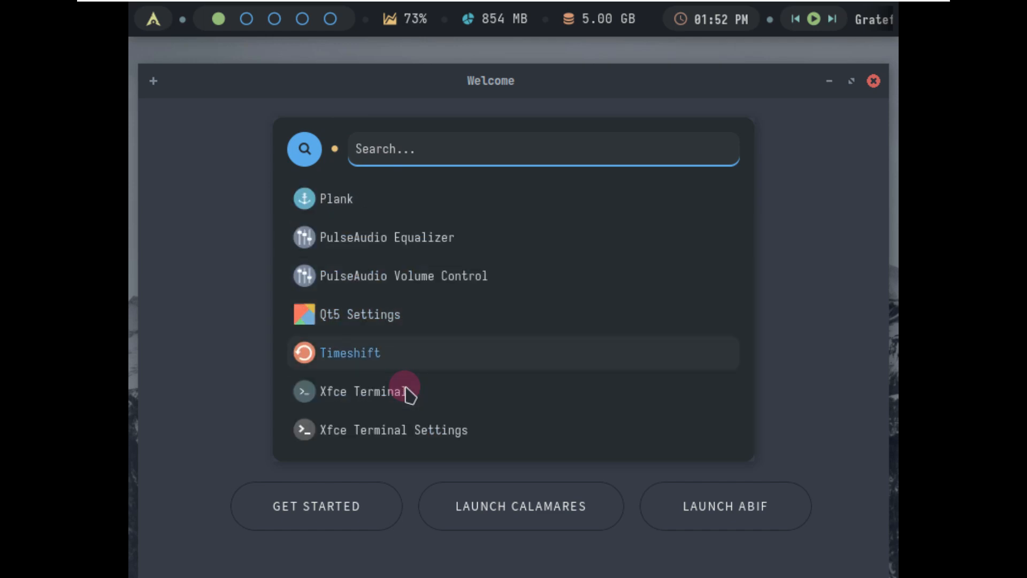
scroll(406, 388, up, 4)
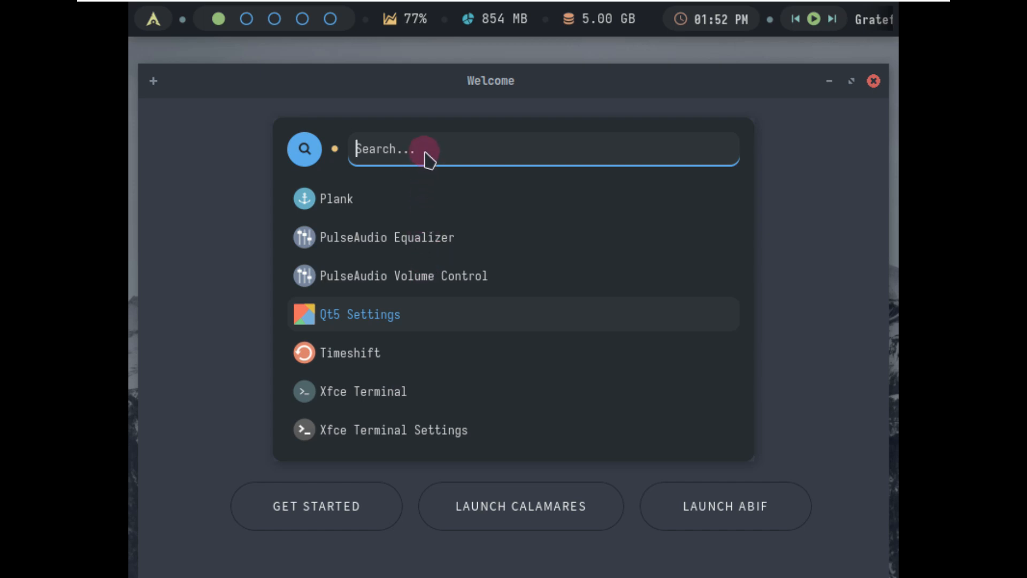
Search the application launcher for "monitor" and clear the search text
text(monito)
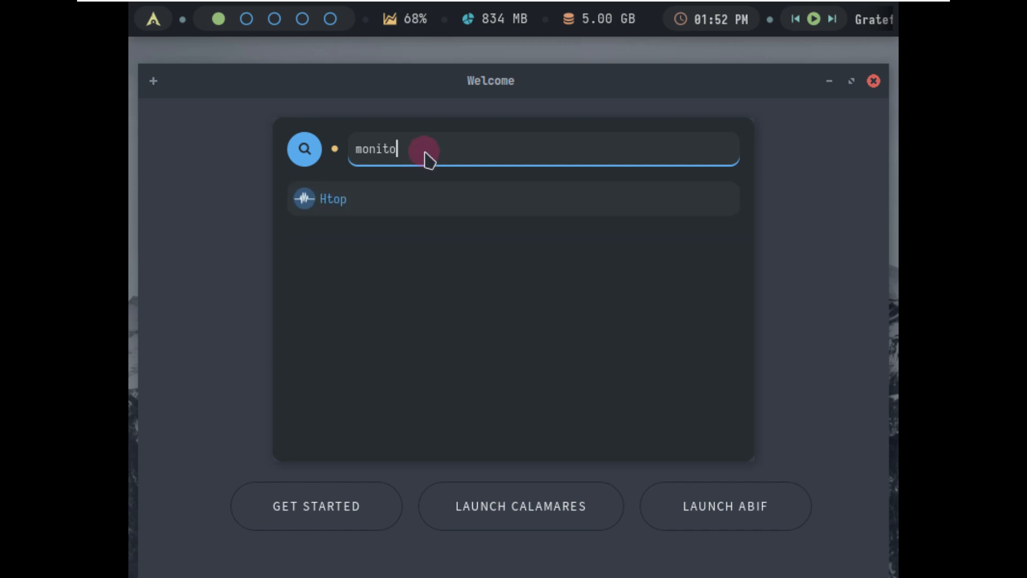
text(r)
key(BackSpace)
key(BackSpace)
key(BackSpace)
key(BackSpace)
key(BackSpace)
key(BackSpace)
key(BackSpace)
Search the application launcher for "disp" and clear the search text
text(de)
key(BackSpace)
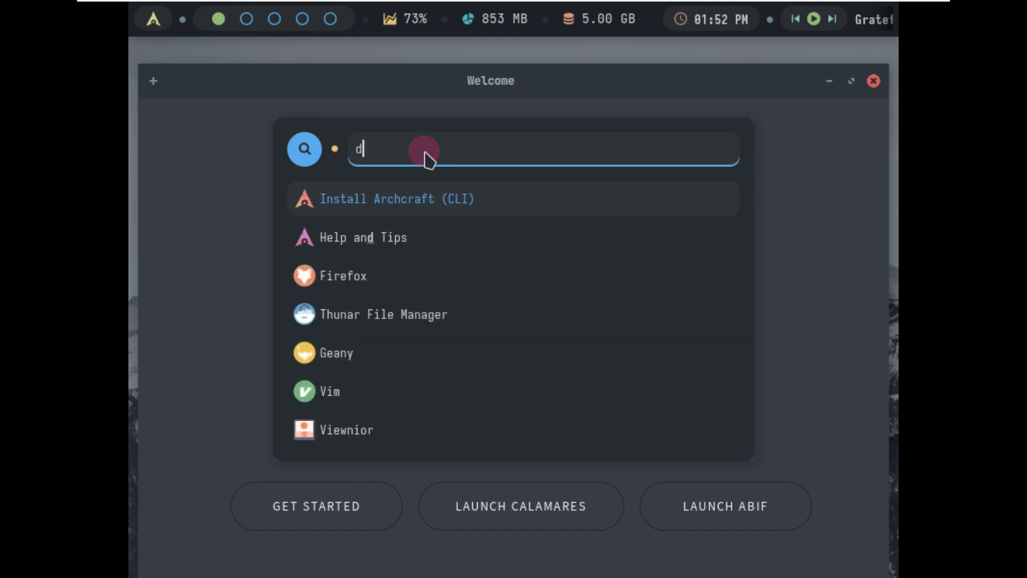
text(isp)
key(BackSpace)
key(BackSpace)
key(BackSpace)
key(BackSpace)
Search the application launcher for "setti" and close the launcher
text(s)
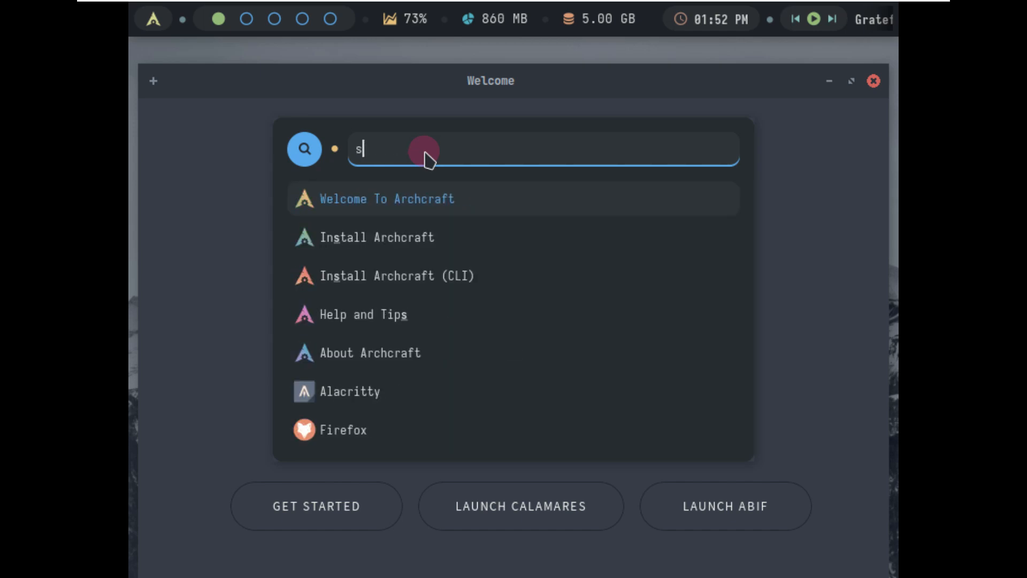
text(etti)
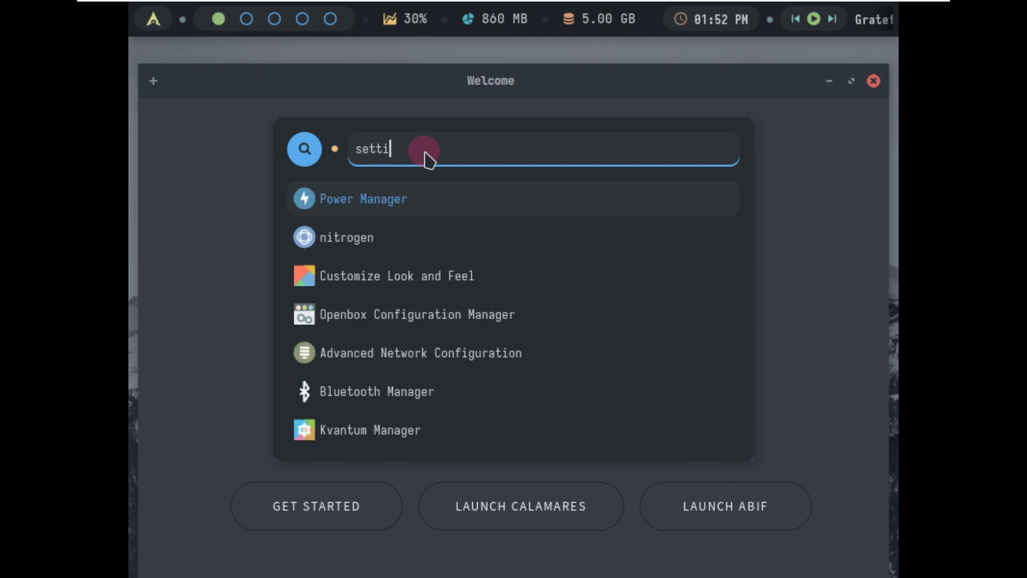
click(844, 165)
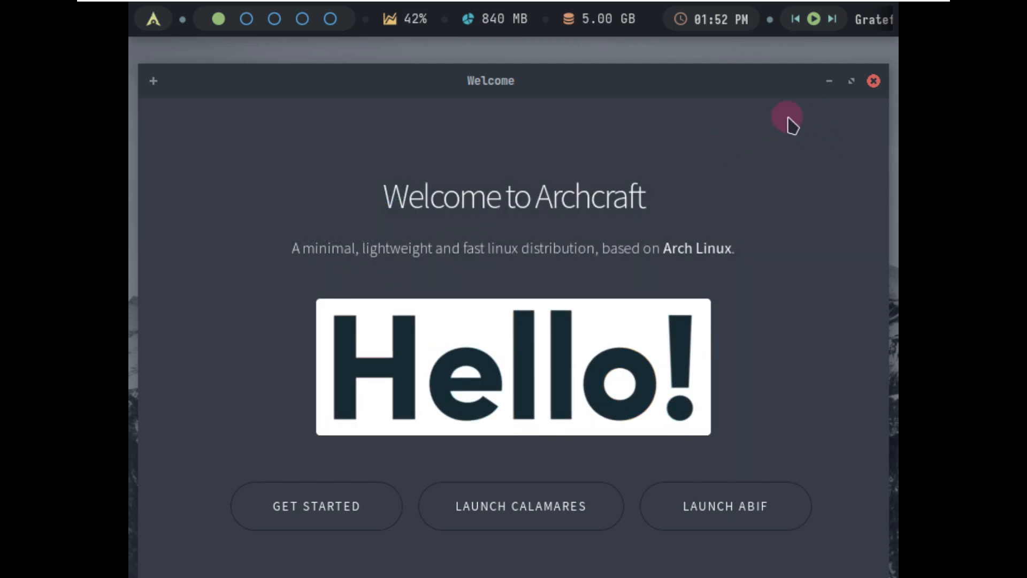
Minimize the Welcome window and set the Virtual1 display's resolution to 1920x1080 through the desktop preferences
click(829, 81)
right_click(508, 115)
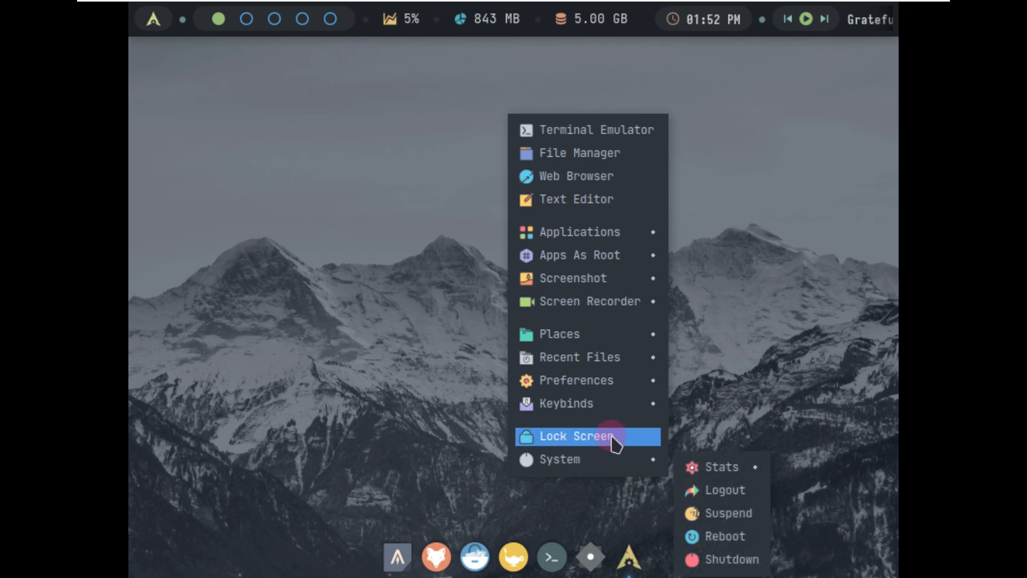
mouse_move(615, 392)
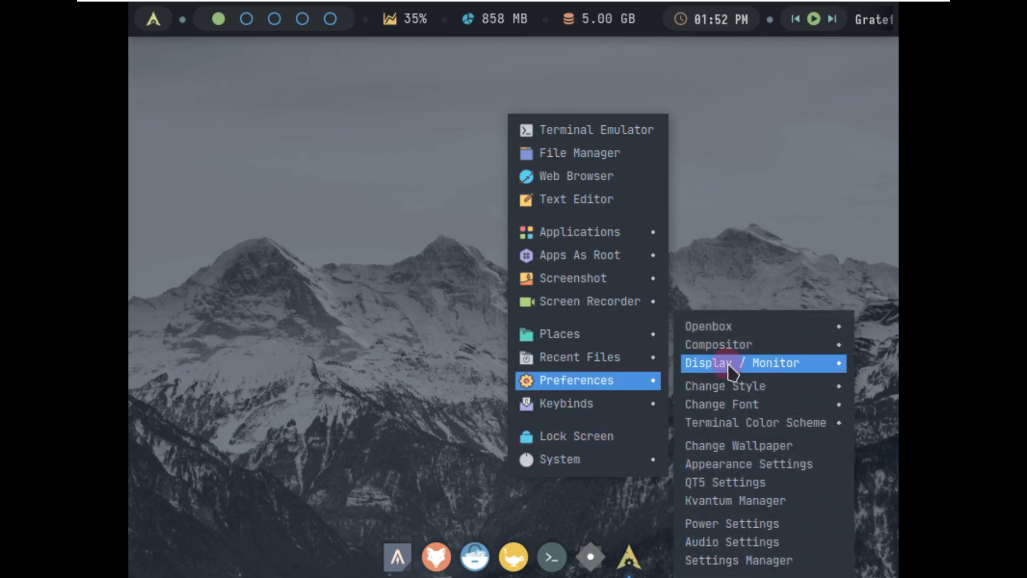
mouse_move(730, 368)
mouse_move(557, 370)
mouse_move(409, 384)
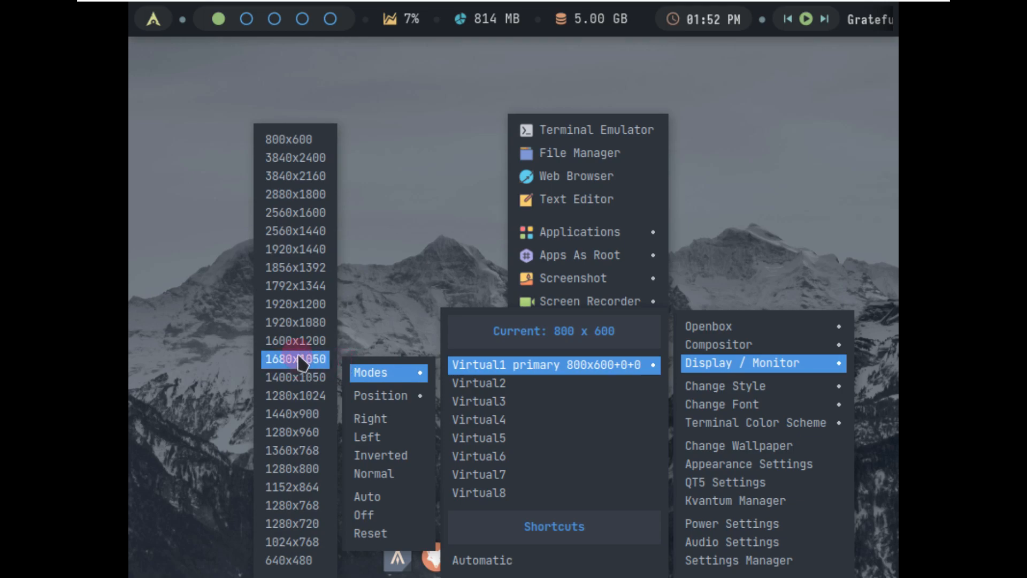
click(297, 323)
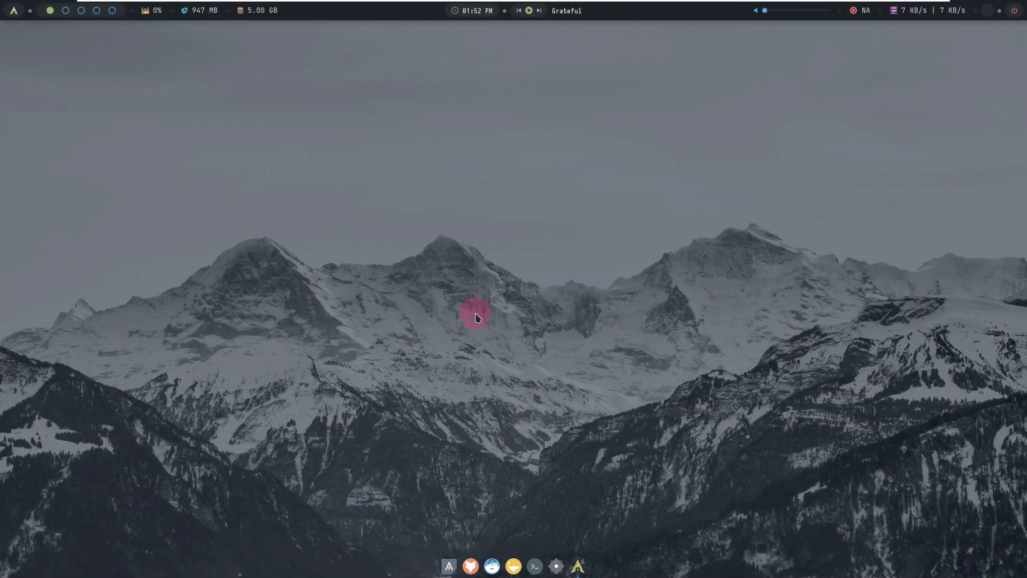
Restore the Welcome window and move it to the middle of the desktop, leaving the Settings Manager closed
click(578, 566)
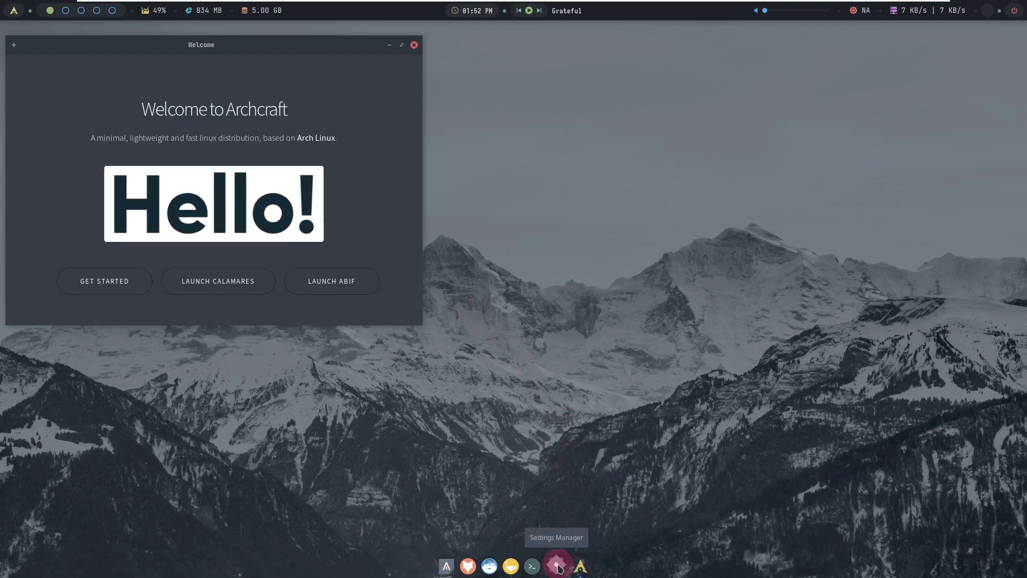
click(560, 566)
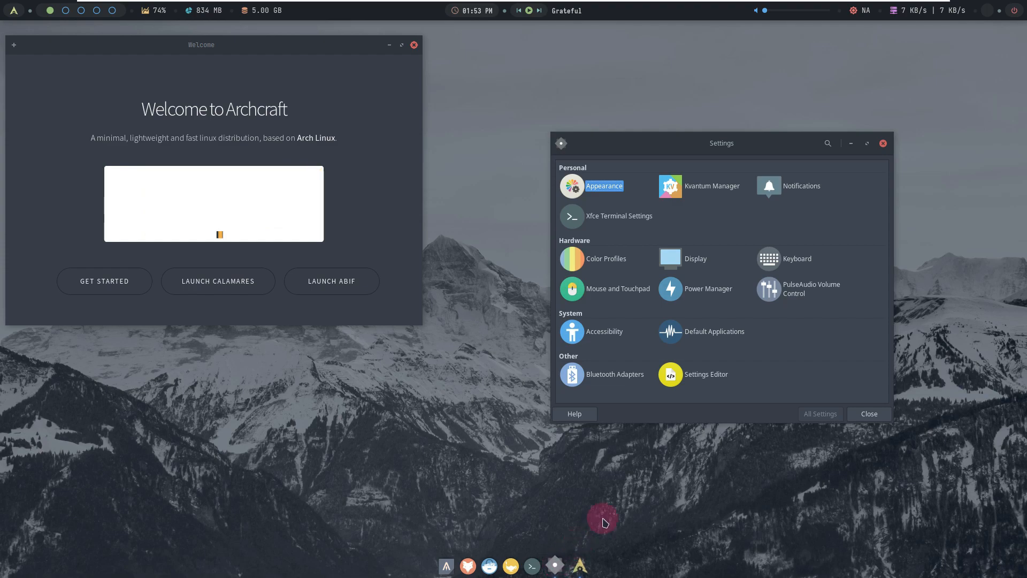
click(883, 143)
drag(358, 46, 665, 105)
mouse_move(841, 6)
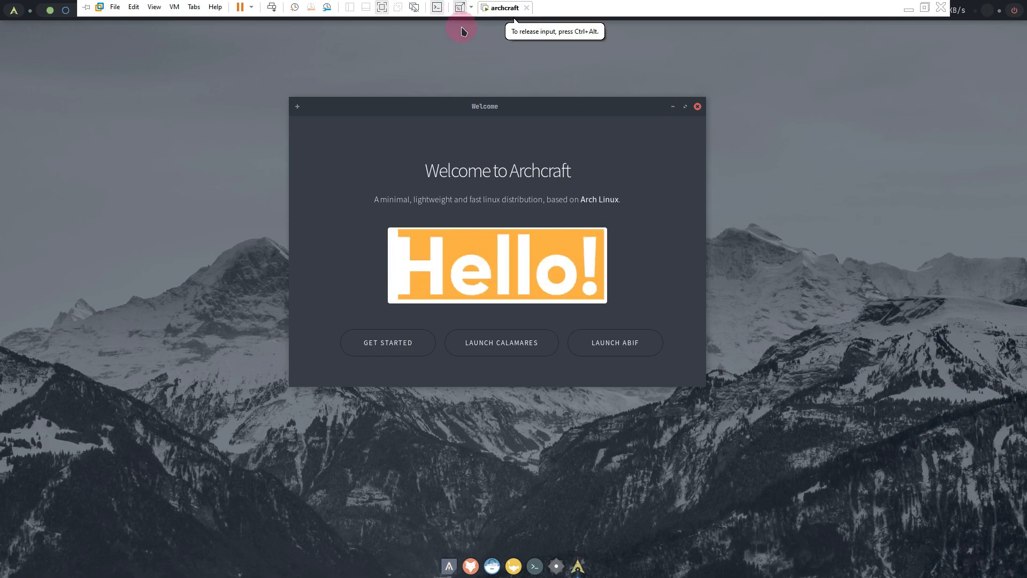
drag(550, 111, 565, 146)
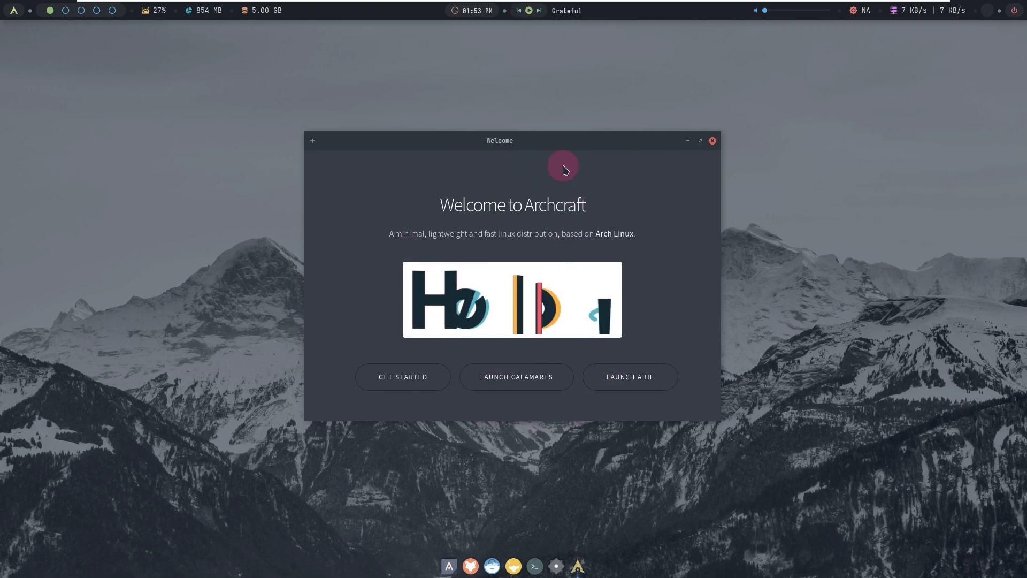
Launch the Calamares installer and close the Welcome window
click(532, 379)
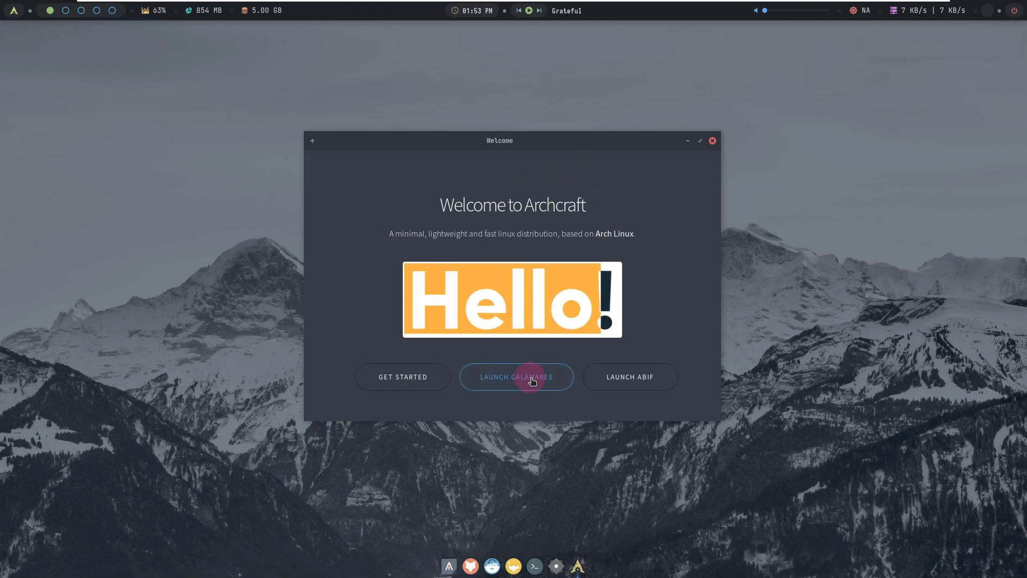
click(910, 41)
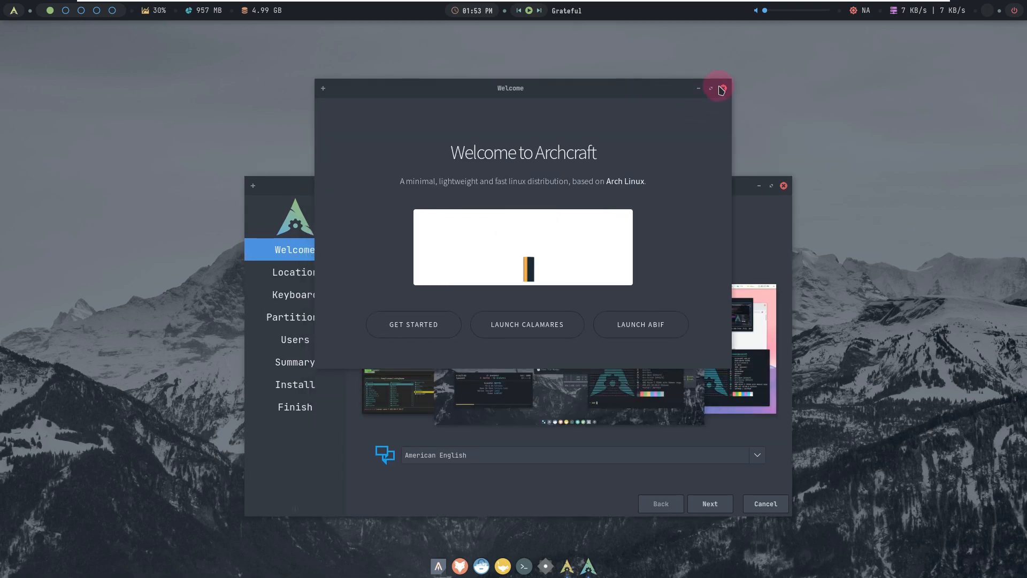
click(723, 88)
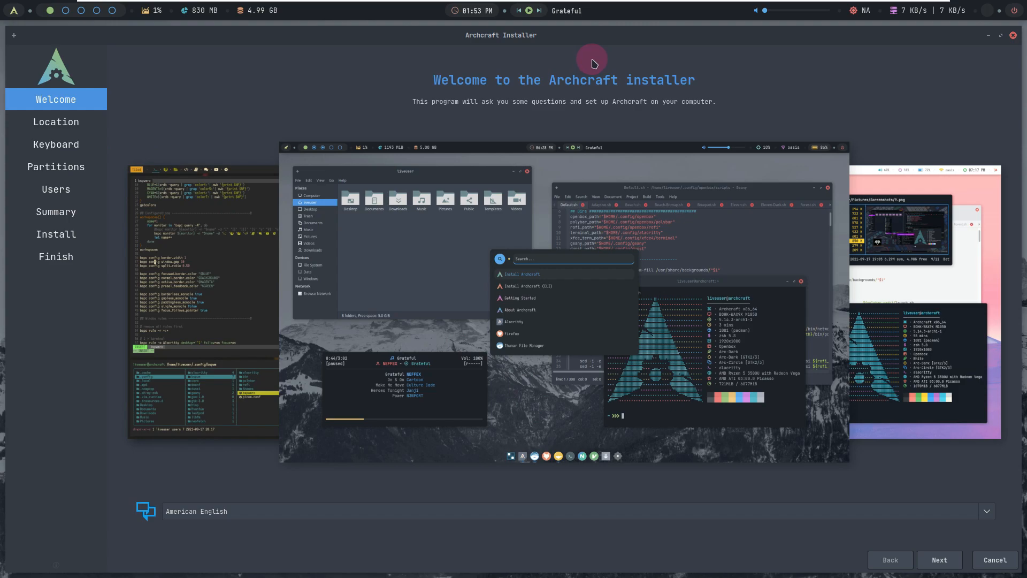
Keep American English as the installer language and continue to the location page
click(366, 515)
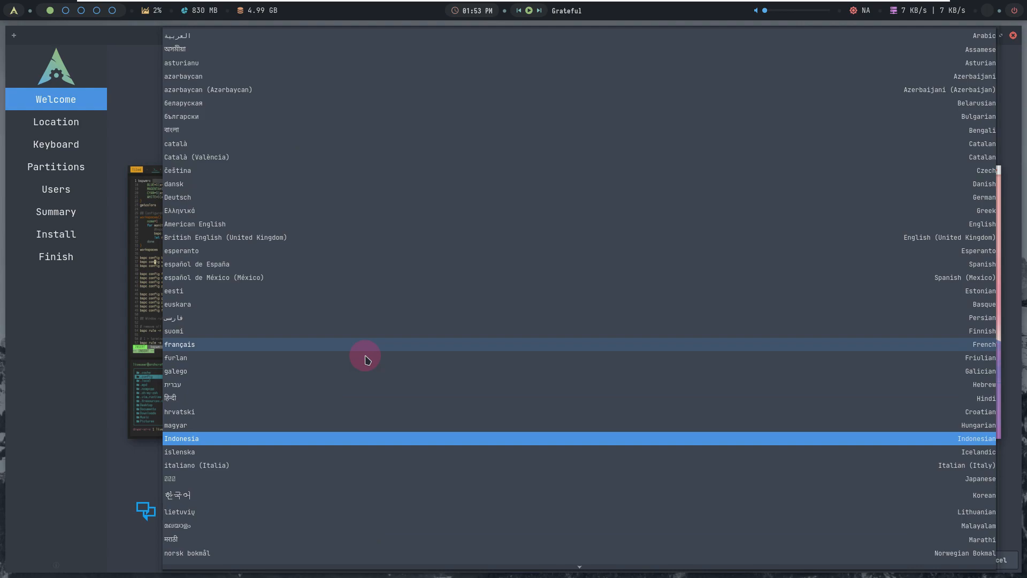
click(127, 116)
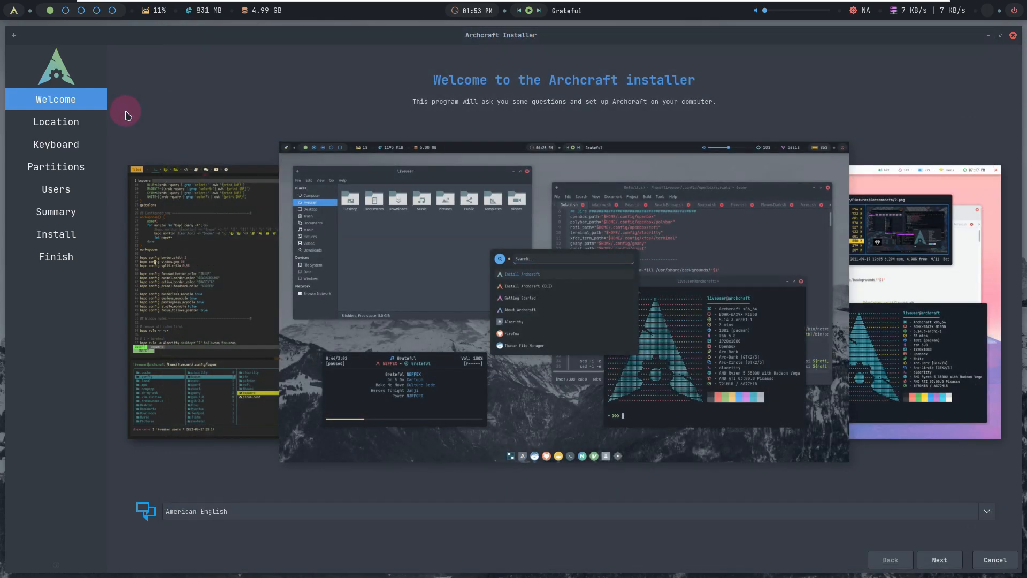
click(930, 561)
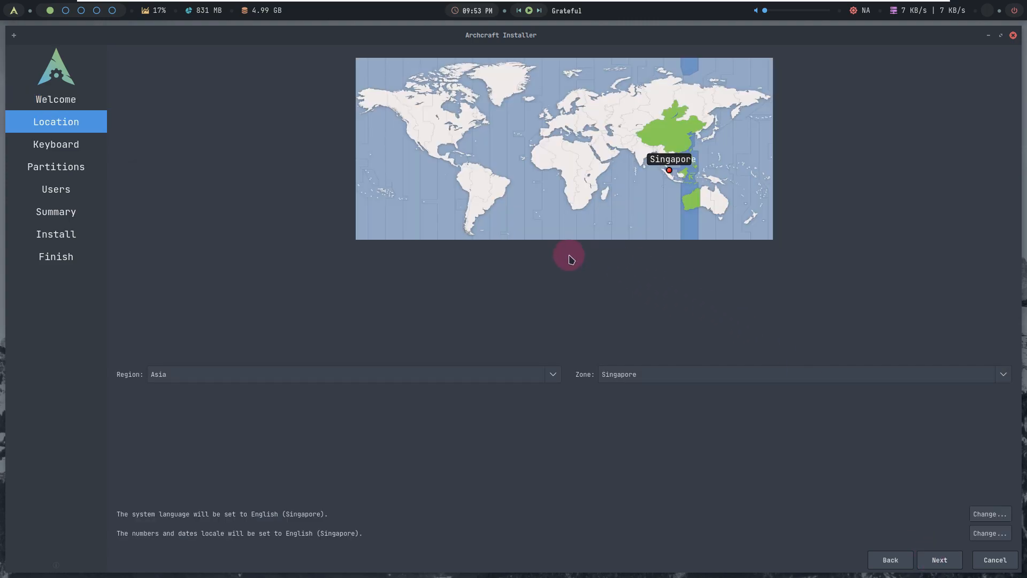
Set the location to the America region and Los Angeles zone, and continue to the keyboard page
click(414, 137)
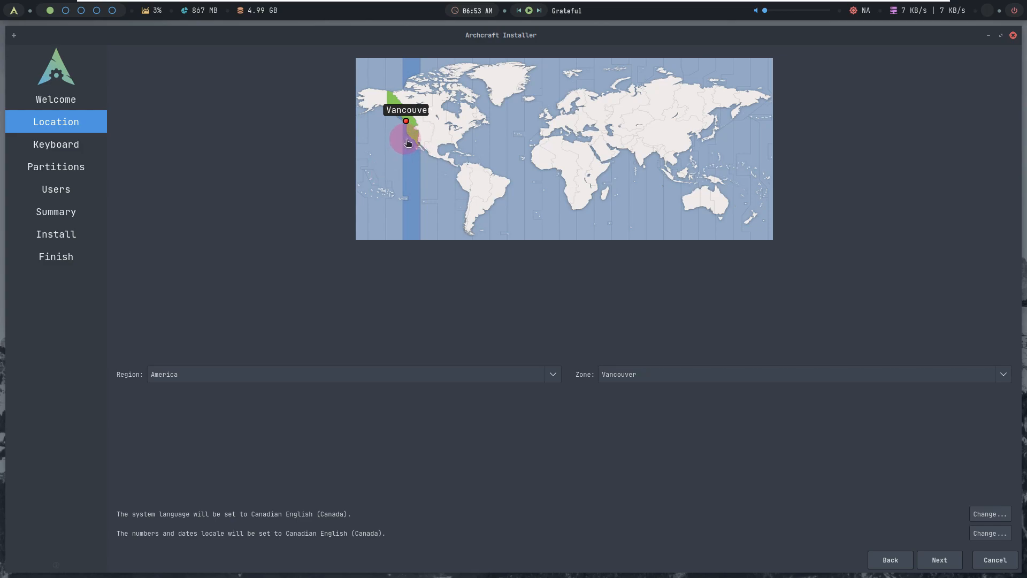
click(410, 140)
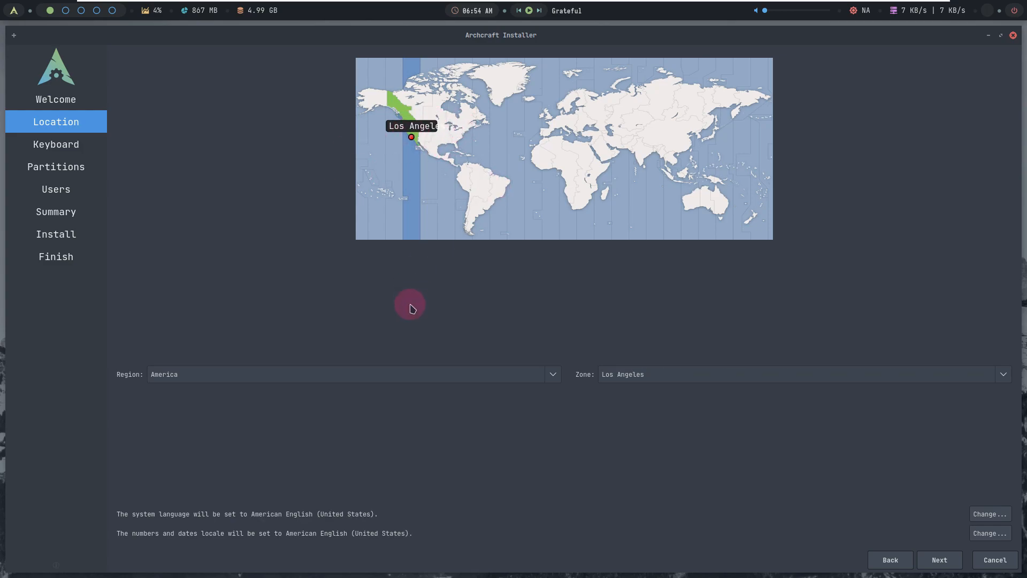
click(407, 381)
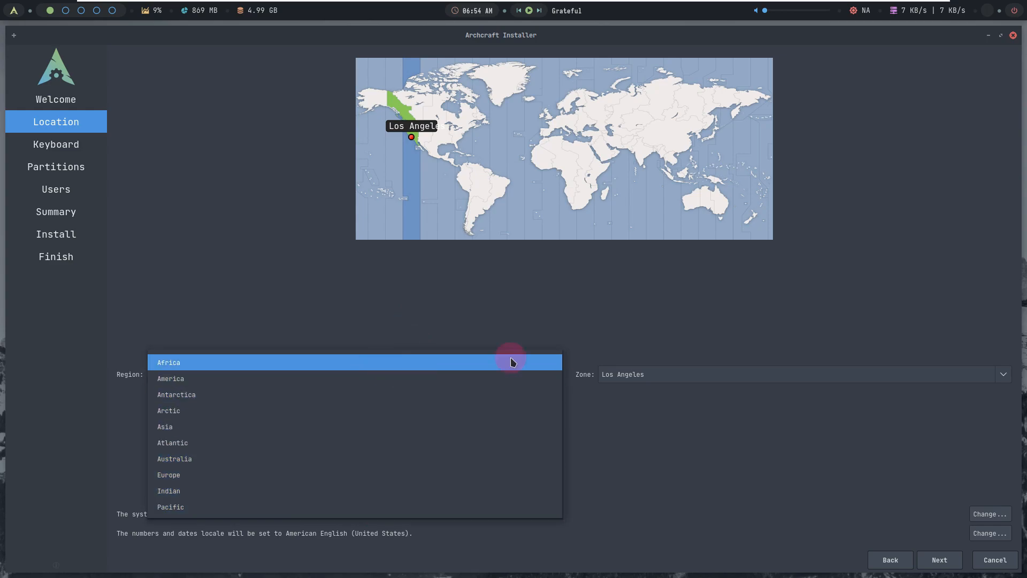
click(720, 478)
click(655, 377)
scroll(644, 548, down, 3)
scroll(645, 549, up, 7)
scroll(644, 548, up, 7)
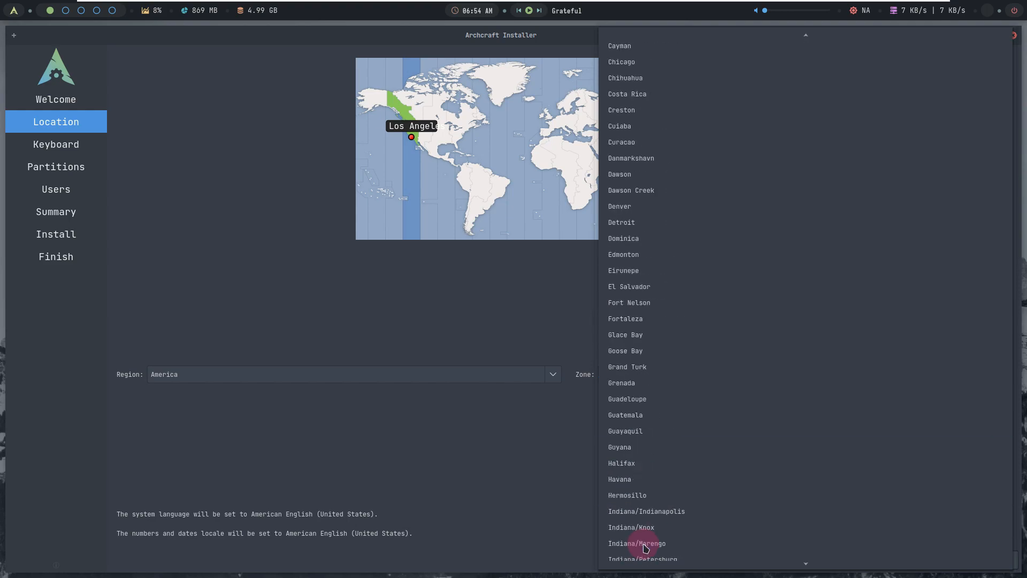
click(524, 306)
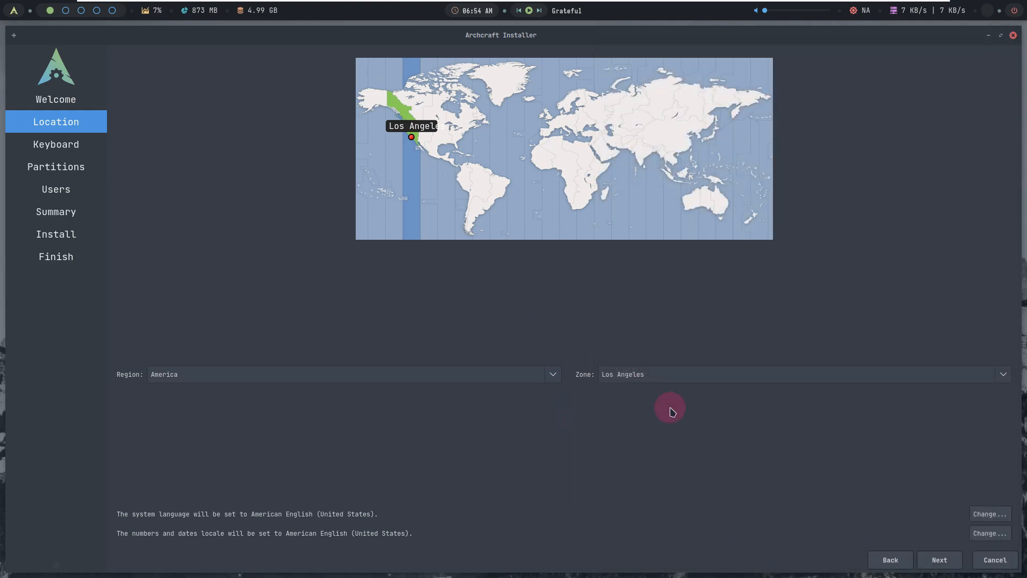
click(935, 556)
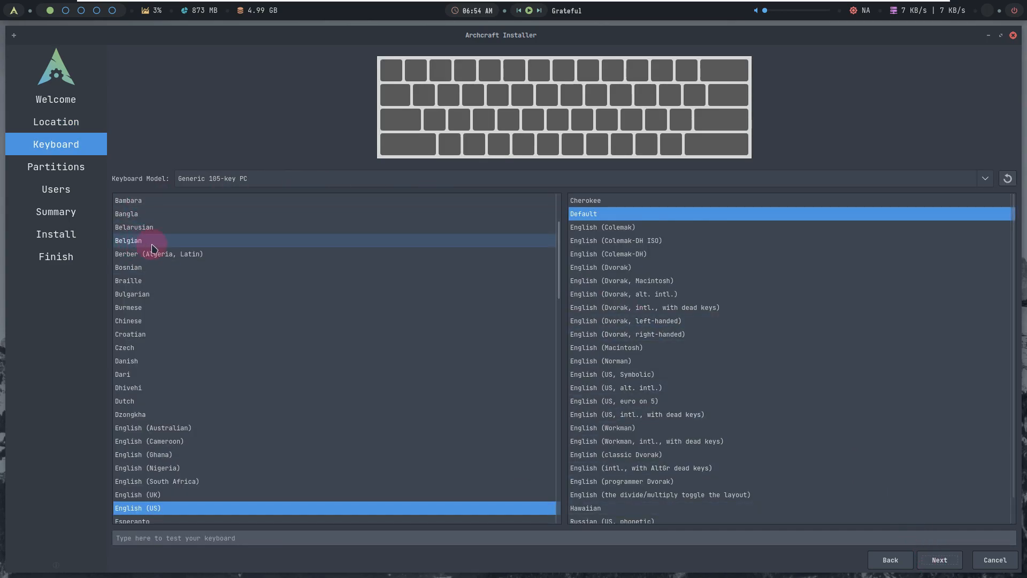
Look through the keyboard models and layouts, keep Generic 105-key PC with English (US) Default, and continue to the partitions page
click(287, 176)
scroll(305, 511, down, 6)
scroll(305, 508, down, 4)
scroll(305, 505, up, 15)
scroll(305, 505, up, 8)
click(143, 98)
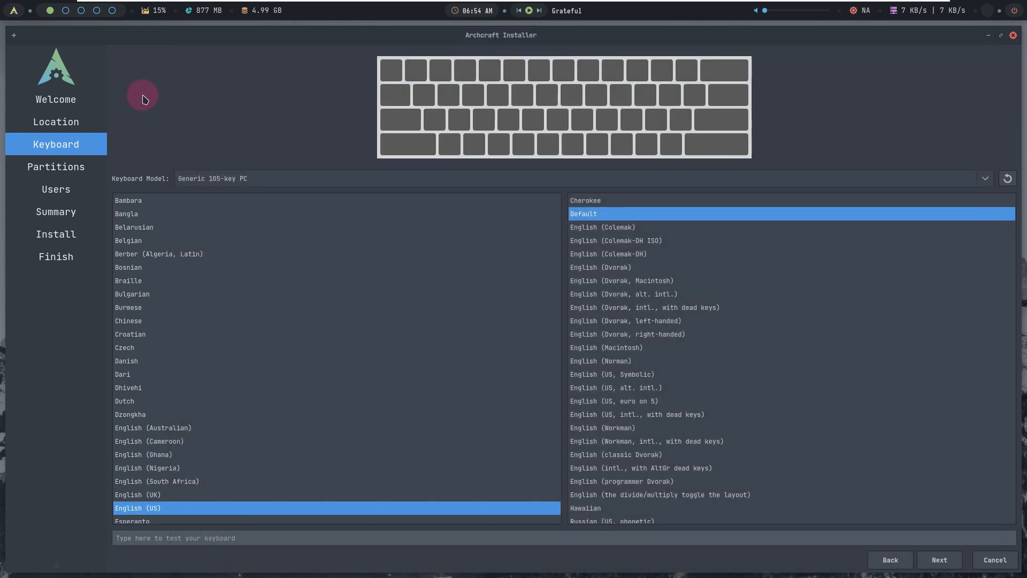
scroll(292, 505, down, 3)
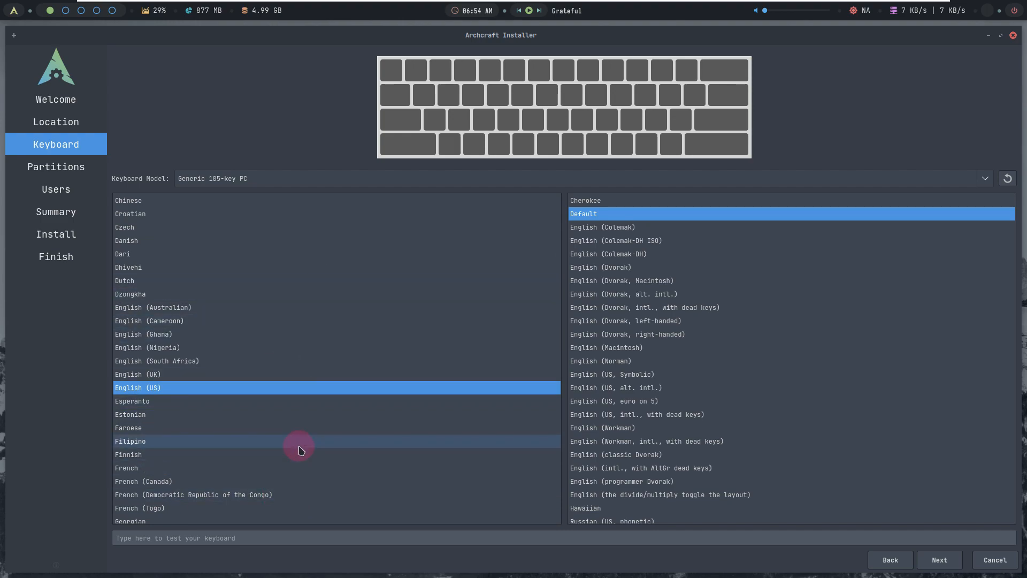
scroll(744, 471, down, 1)
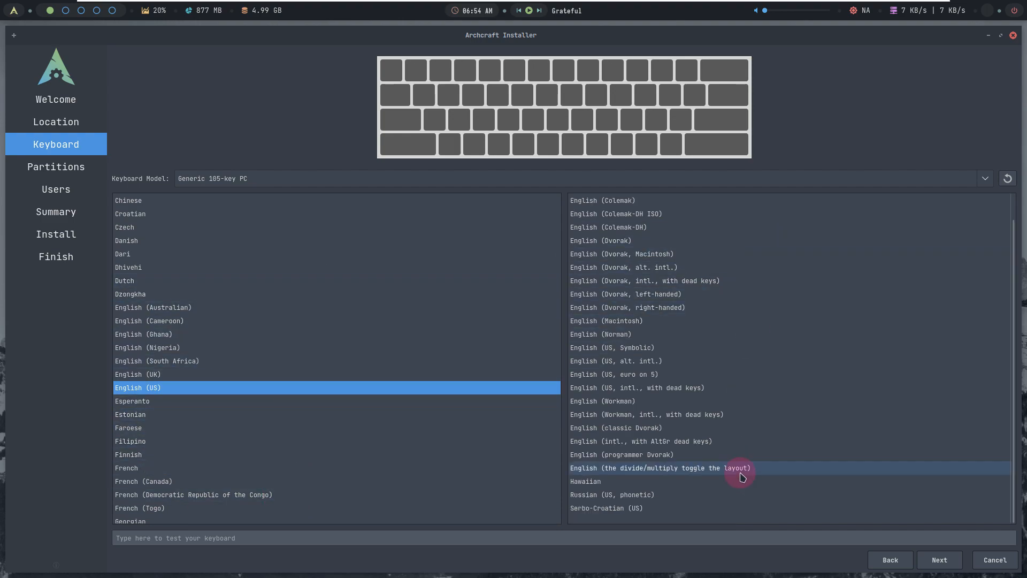
scroll(742, 476, up, 1)
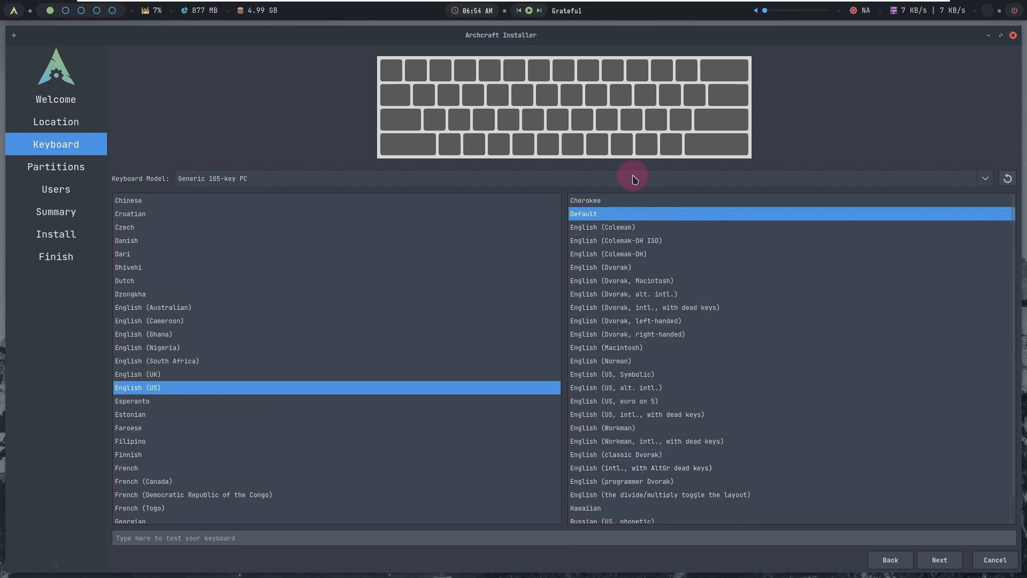
click(941, 559)
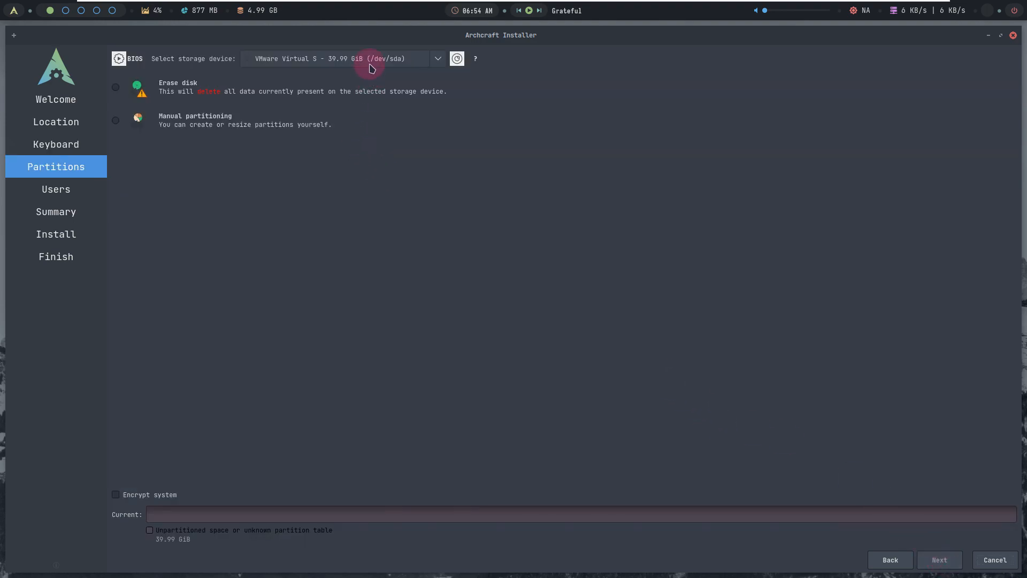
Choose to erase the disk, keeping No Swap and the ext4 file system
click(117, 88)
click(286, 133)
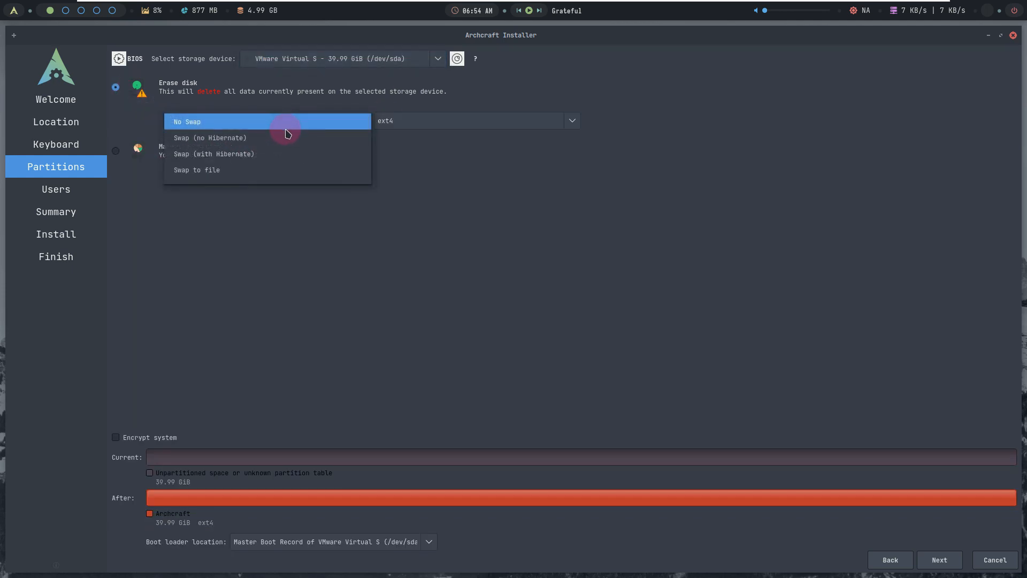
click(571, 291)
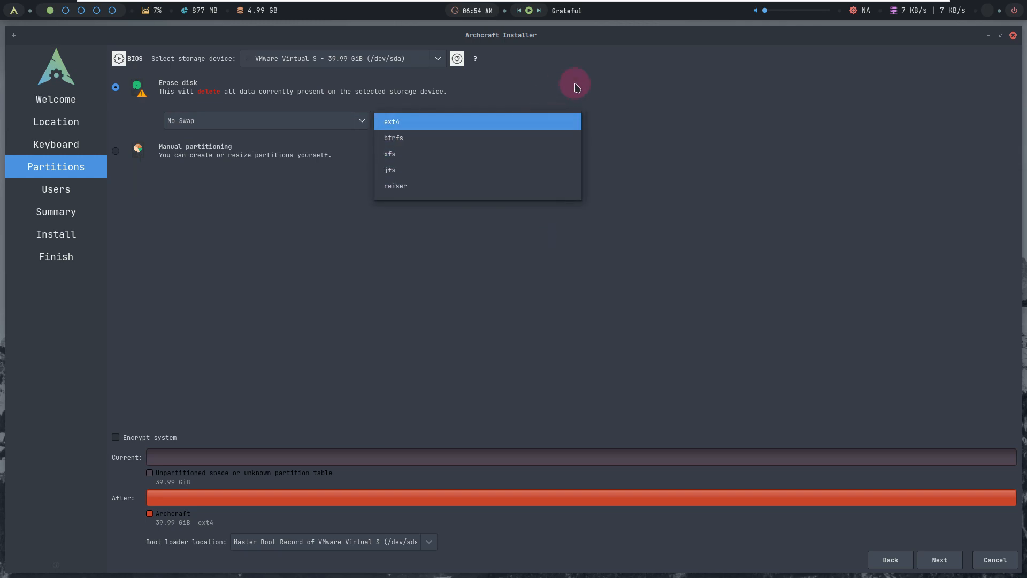
click(694, 174)
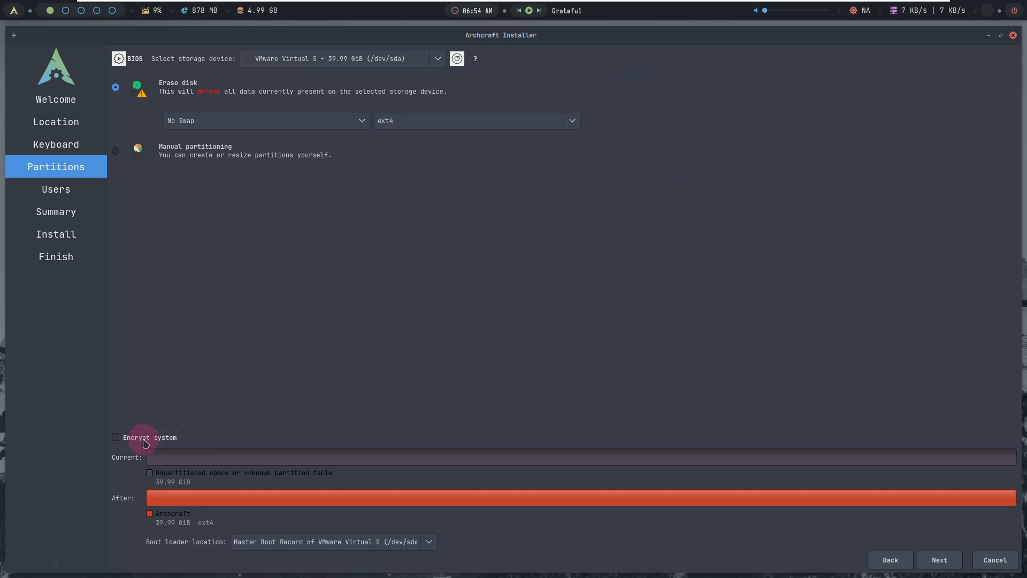
Turn system encryption on and off again, and check the available boot loader locations
click(145, 443)
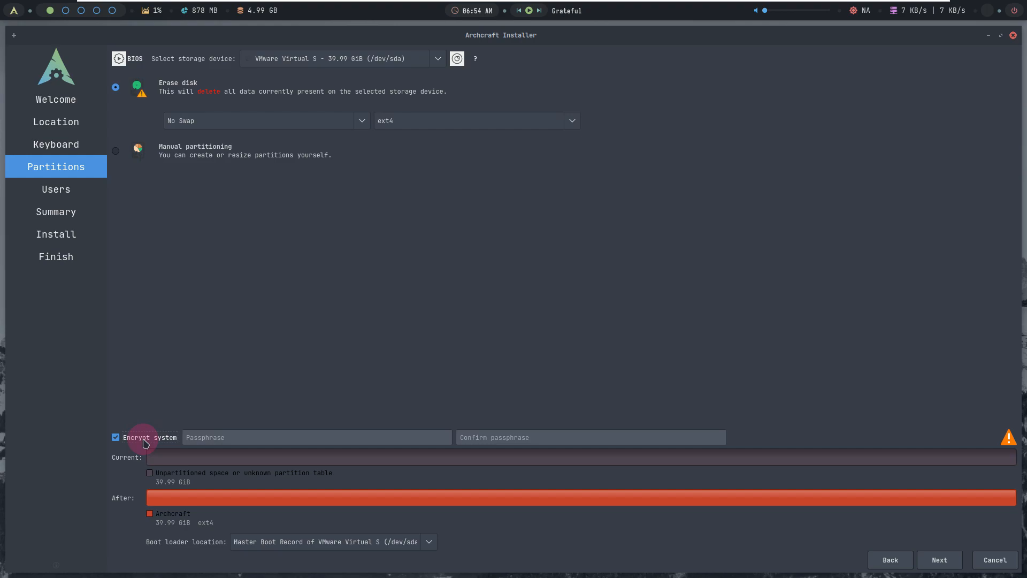
click(145, 443)
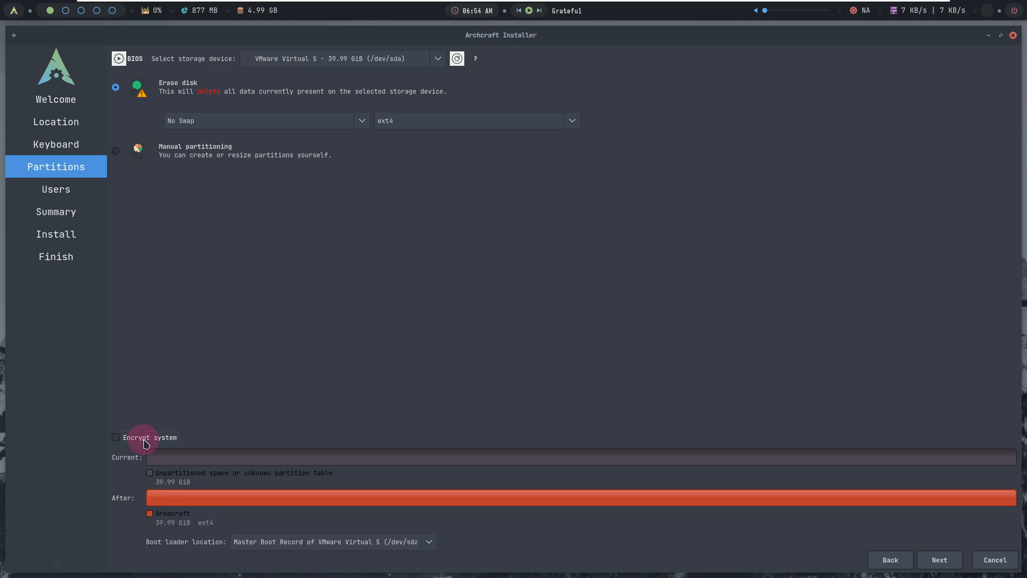
click(308, 542)
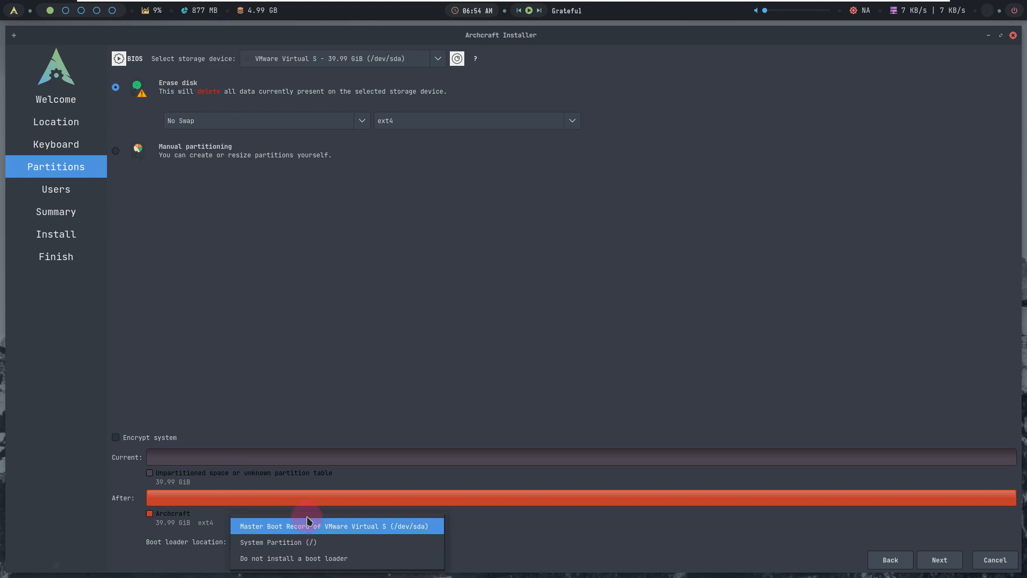
click(553, 342)
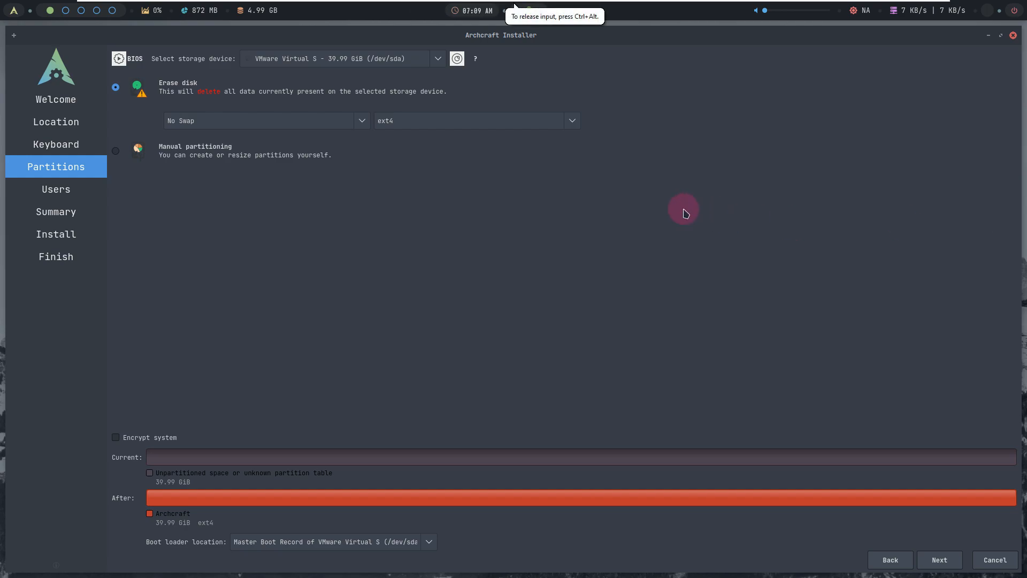
Check the swap, file system and storage device choices offered for erasing the disk
click(321, 125)
click(470, 148)
click(465, 122)
click(383, 122)
click(405, 59)
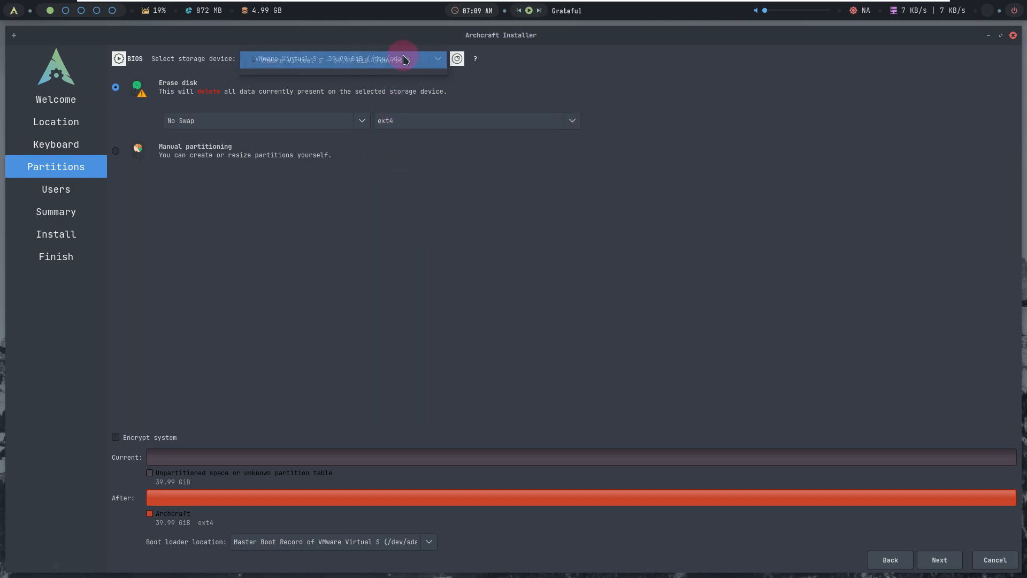
click(264, 216)
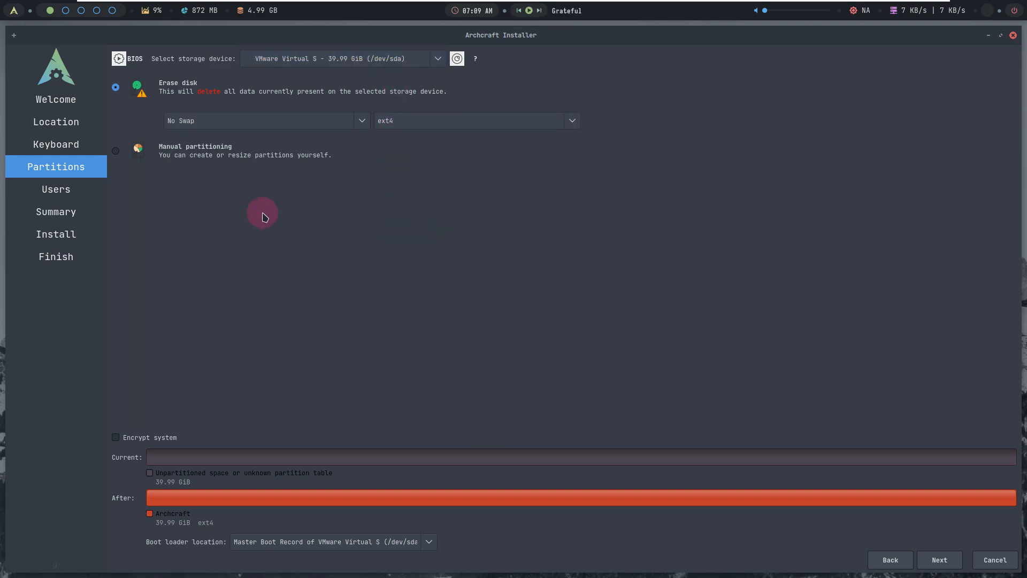
Keep Erase disk with encryption off and the boot loader in the Master Boot Record, and continue to the users page
click(118, 154)
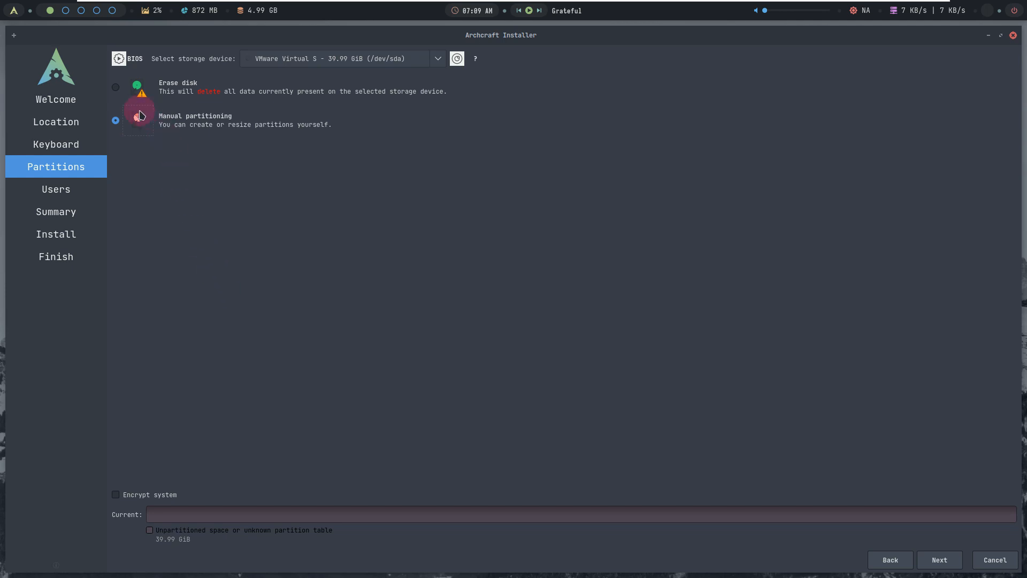
click(115, 90)
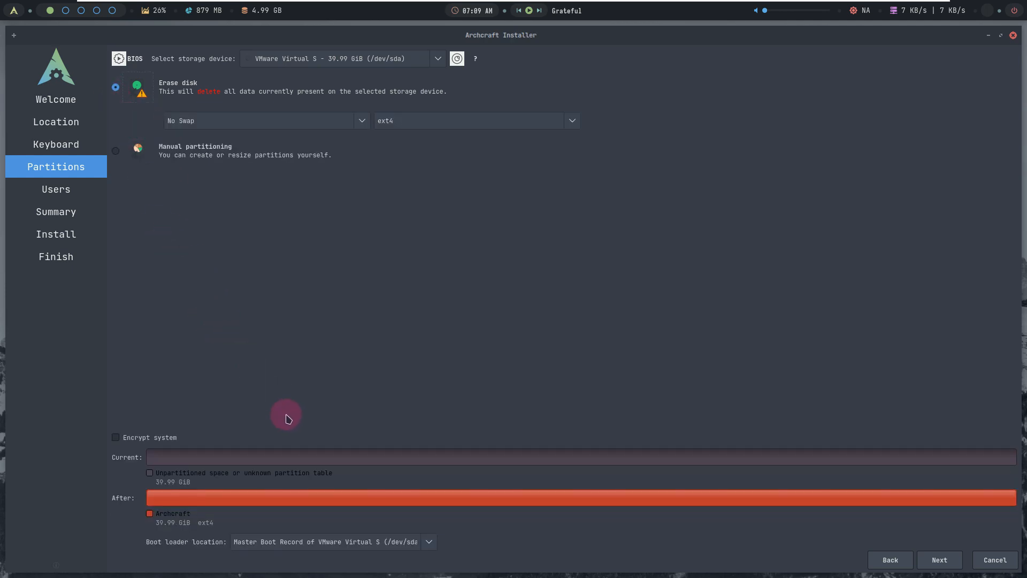
click(137, 439)
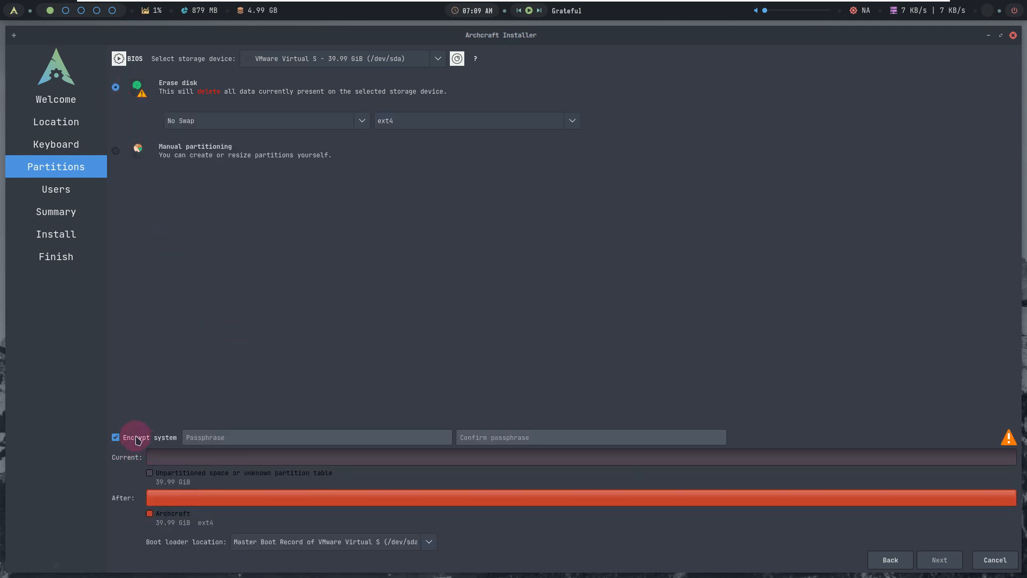
click(138, 439)
click(273, 543)
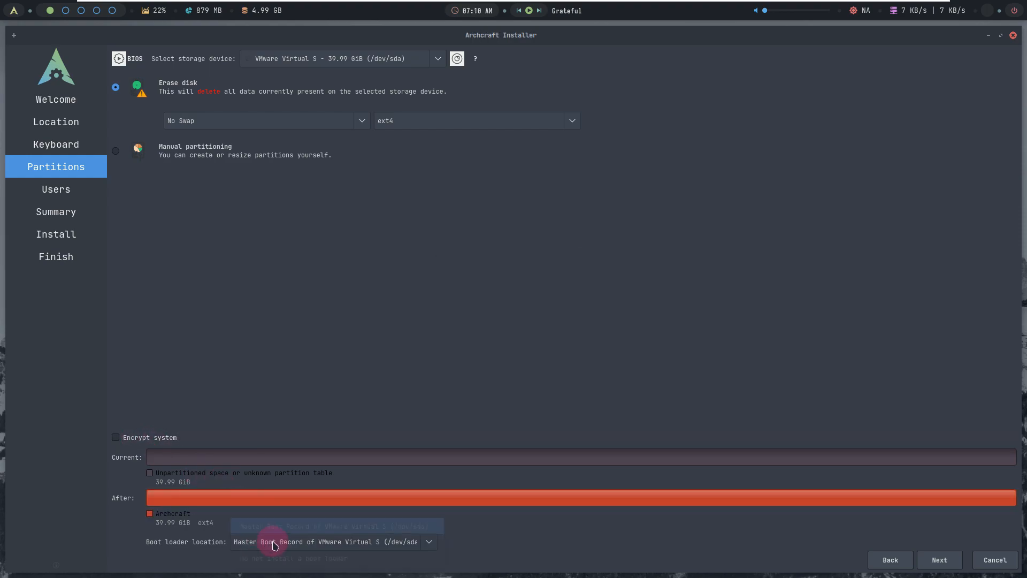
click(396, 297)
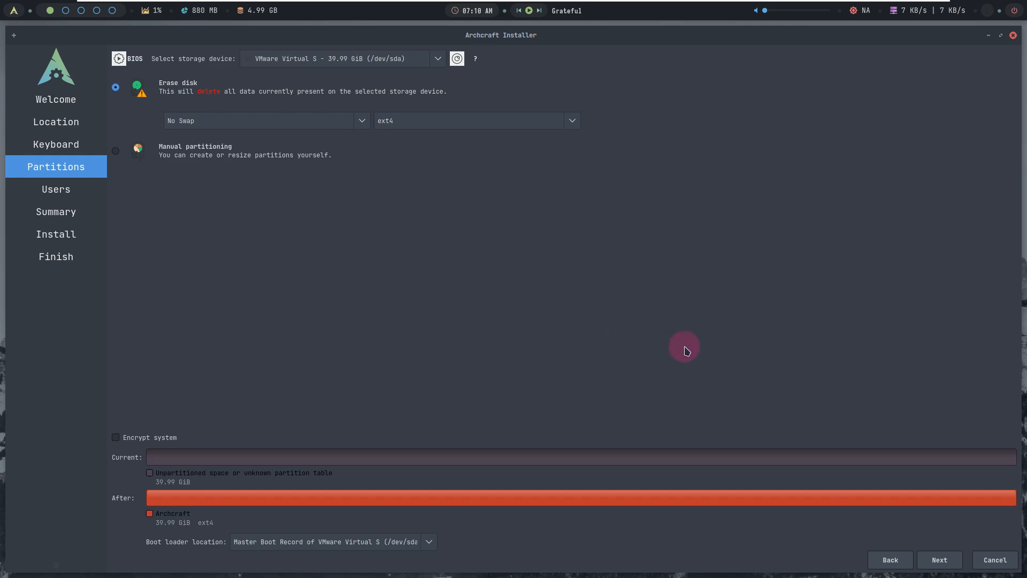
click(937, 558)
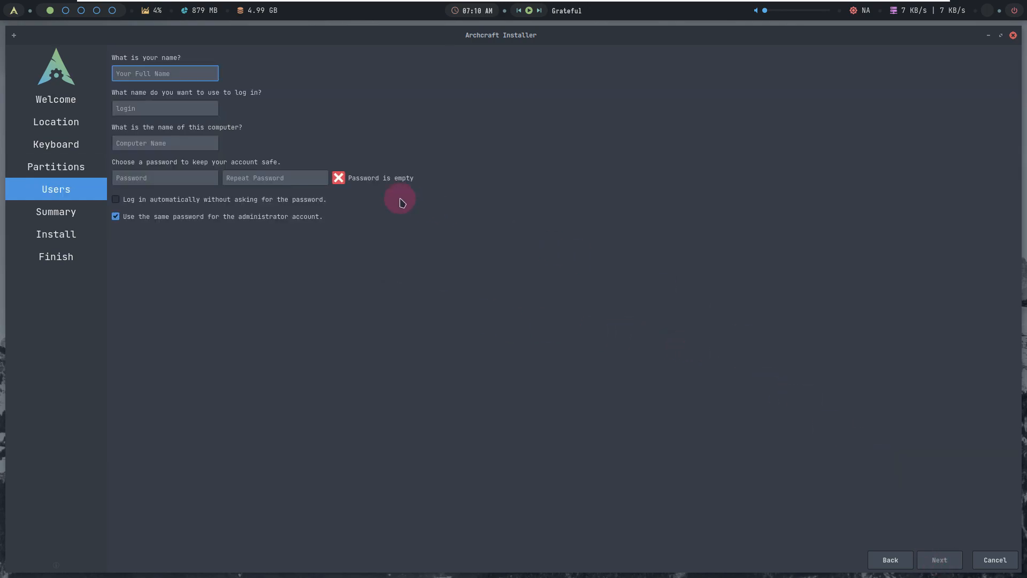
Enable automatic login, enter runboxing as the user's name and shorten the computer name to runboxing
click(200, 217)
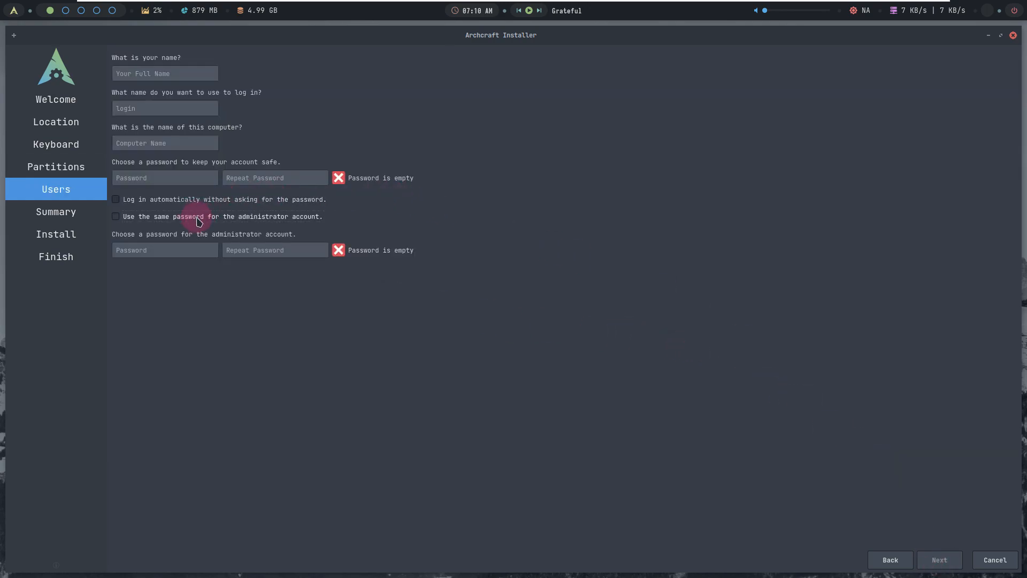
click(199, 221)
click(177, 71)
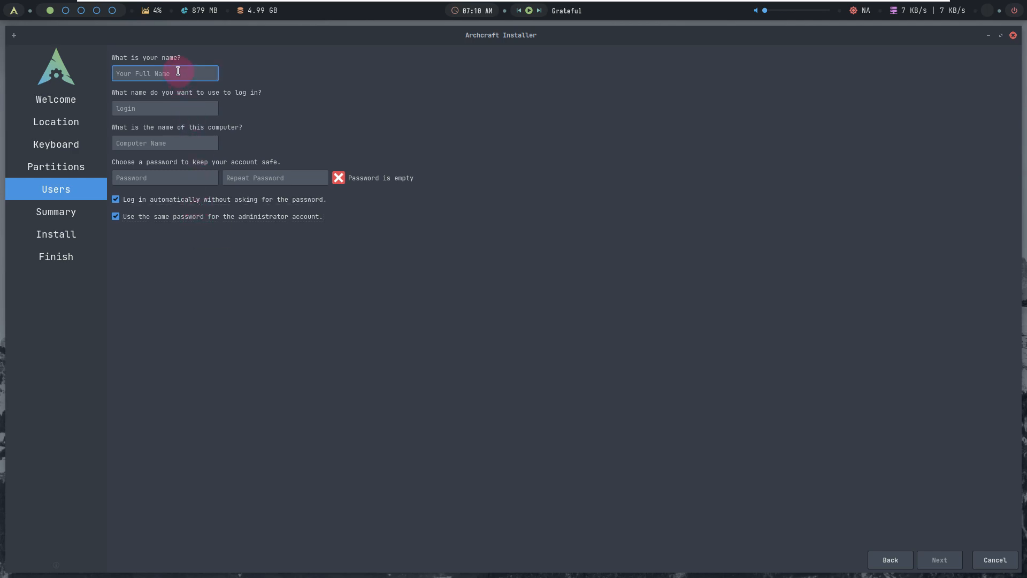
text(runboxing)
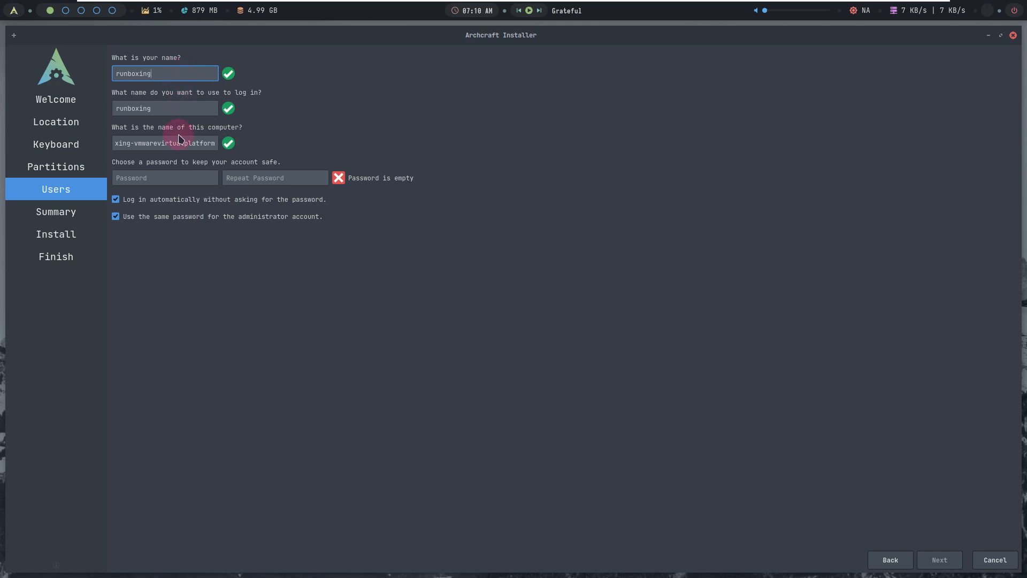
drag(132, 143, 216, 143)
key(BackSpace)
Enter the account password, repeat it for confirmation, and continue to the installation summary
click(194, 183)
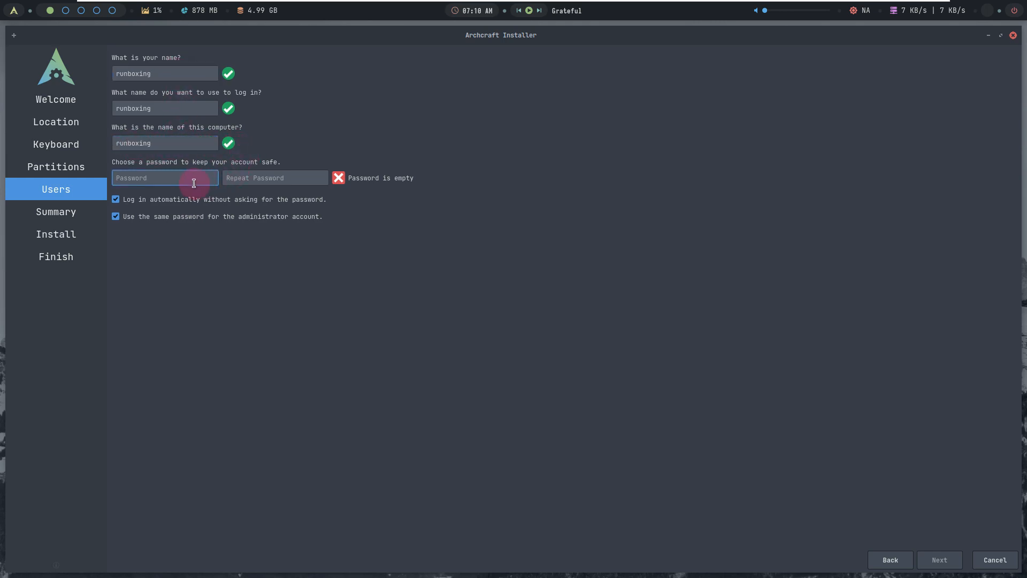
text(r)
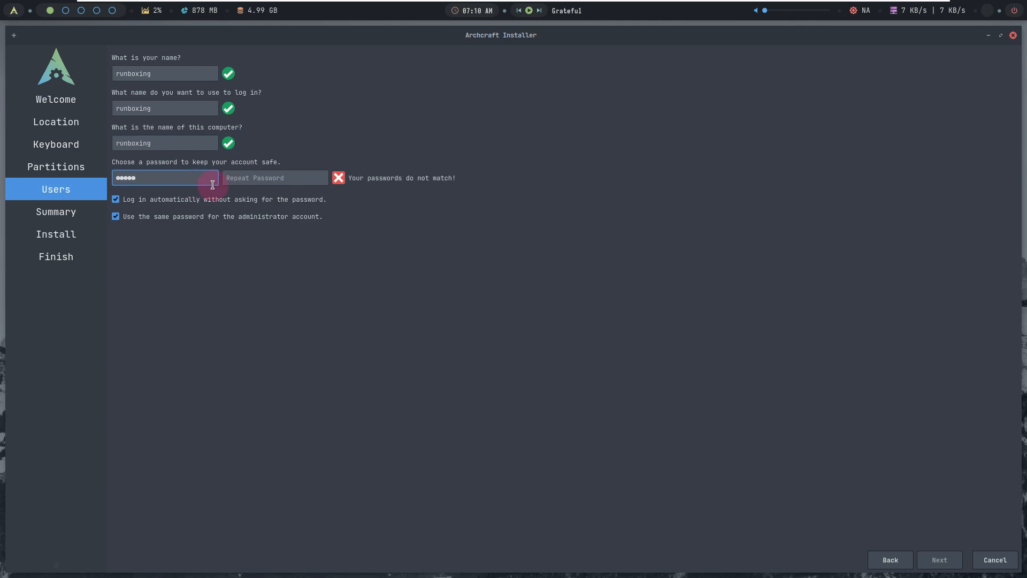
click(240, 177)
text(•••••)
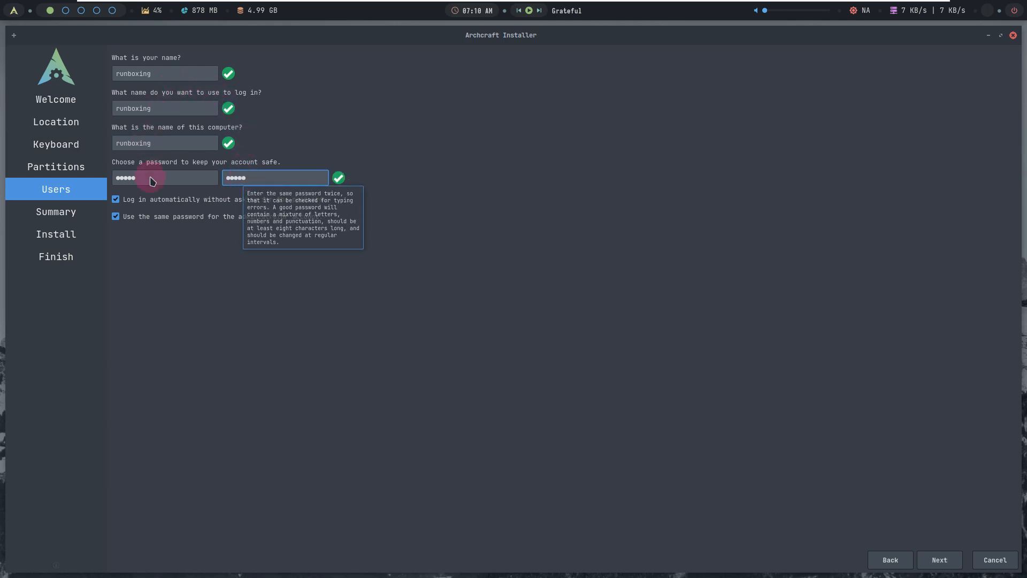
click(939, 558)
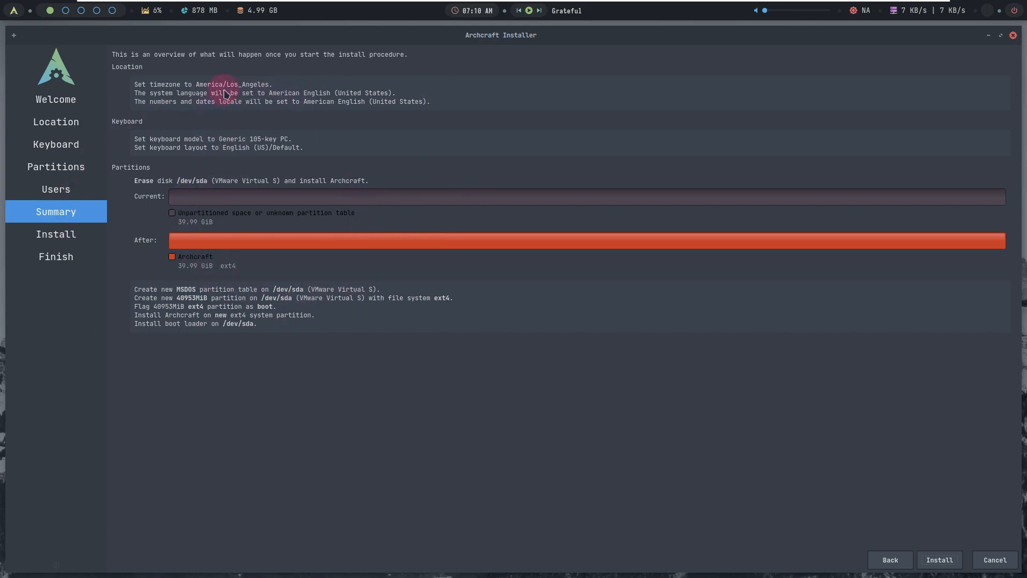
Start the Archcraft installation and toggle the installation log
click(939, 557)
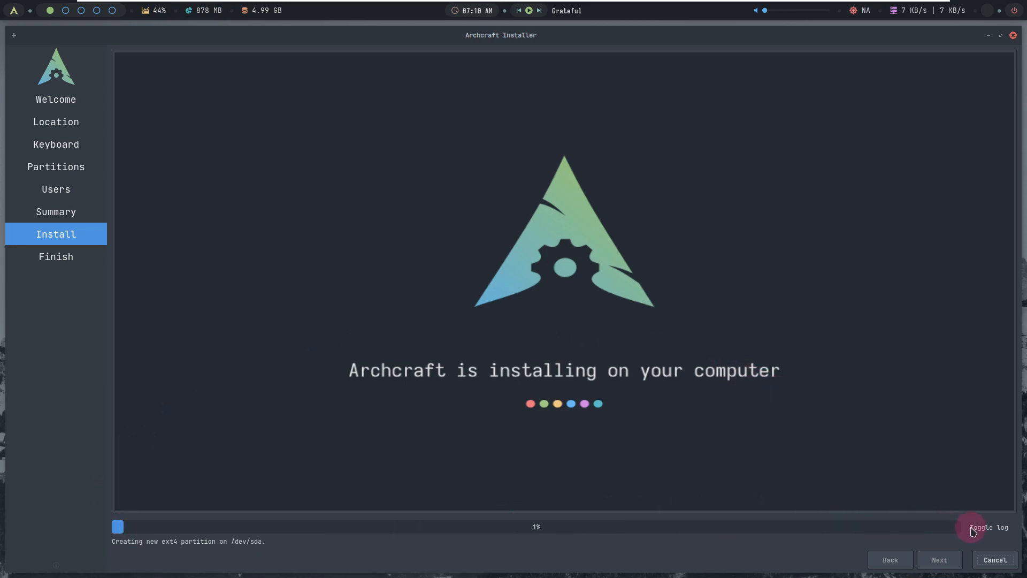
click(977, 529)
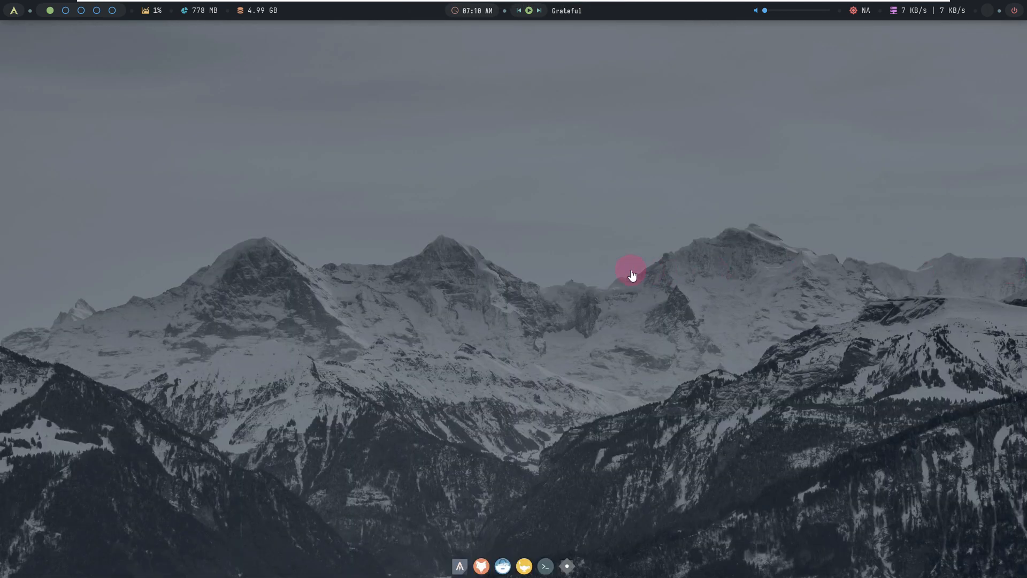
Examine the connection and Wi-Fi options in the desktop's network menu, and close it
click(631, 271)
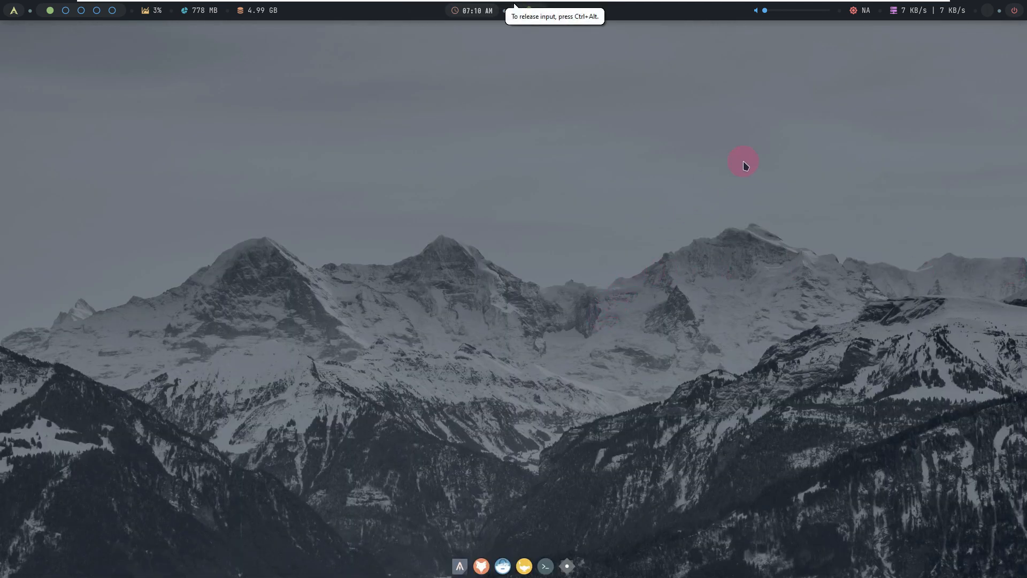
click(937, 18)
click(719, 263)
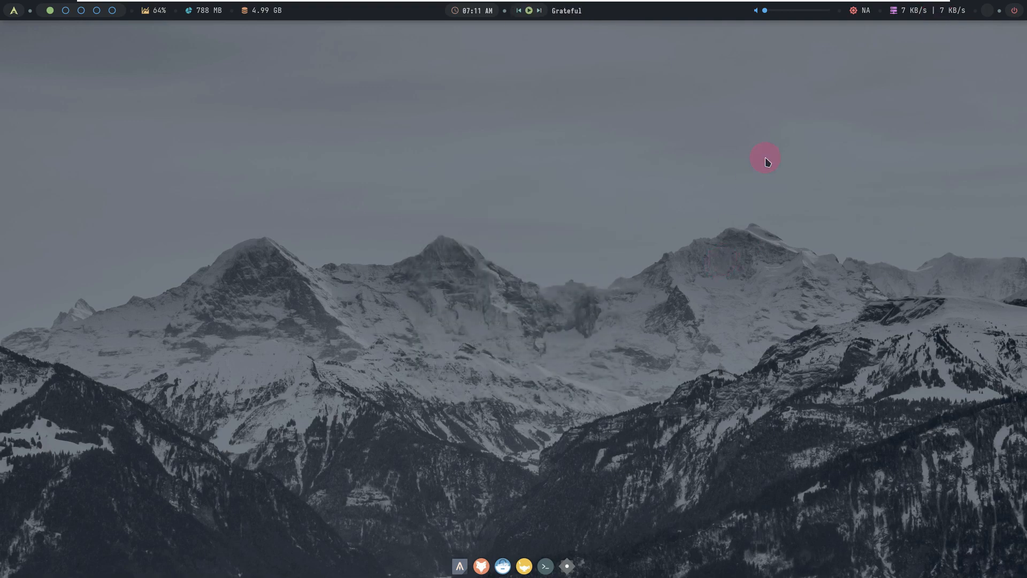
click(939, 15)
scroll(523, 344, down, 4)
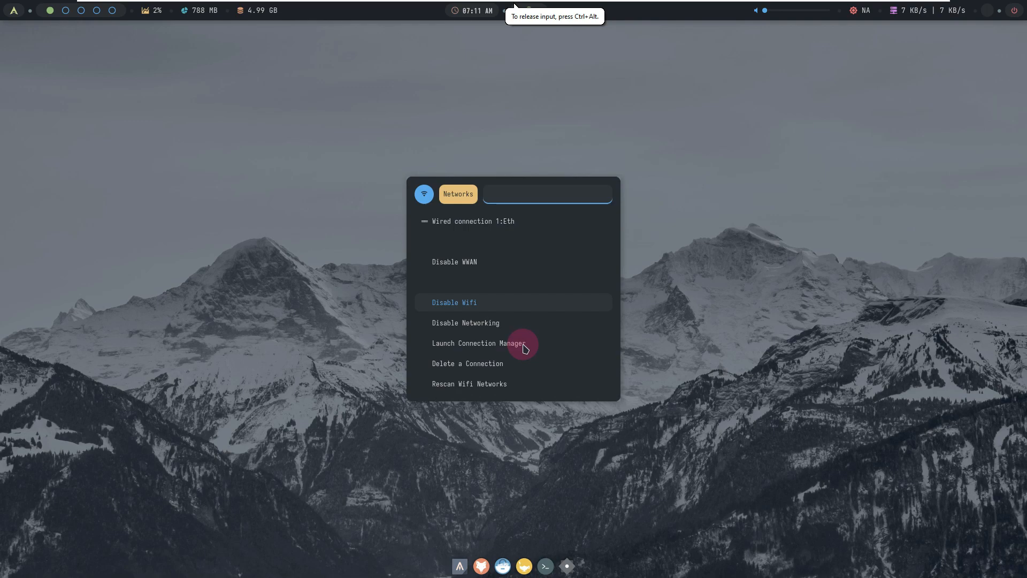
scroll(524, 348, down, 1)
scroll(524, 347, up, 1)
key(Return)
scroll(523, 345, up, 4)
click(721, 284)
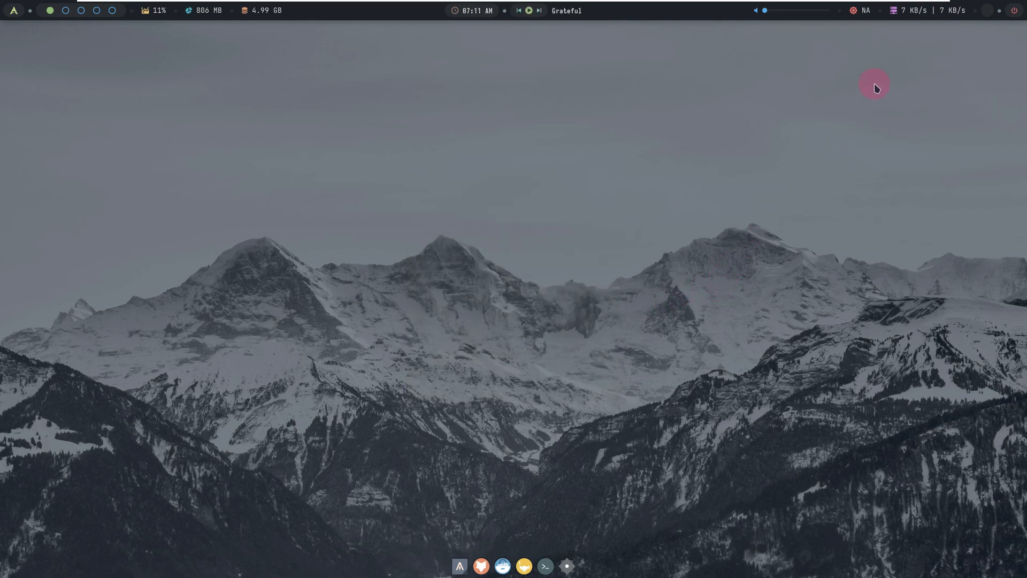
Mute the system sound and turn it back on
click(766, 9)
click(811, 12)
click(766, 12)
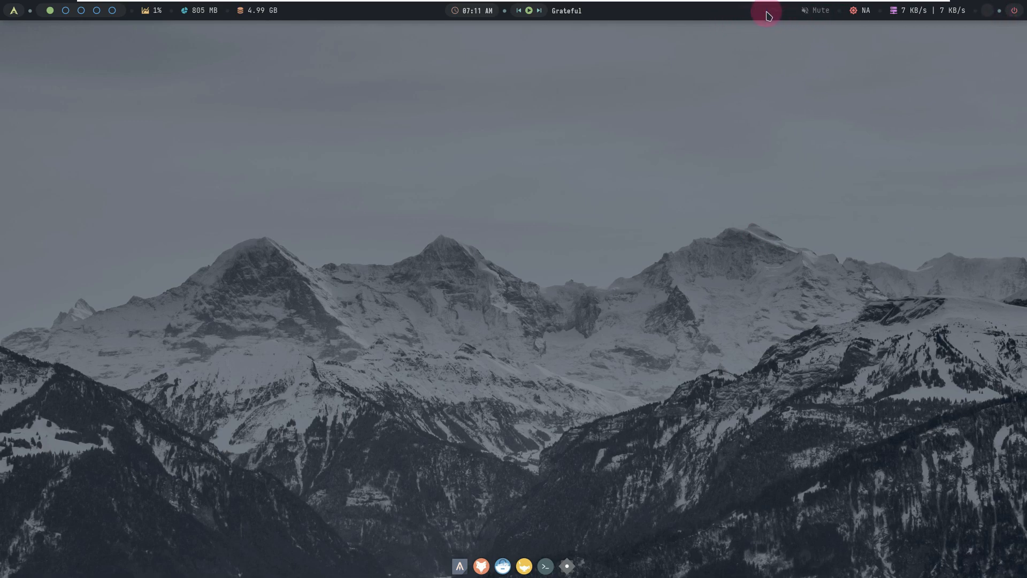
click(818, 10)
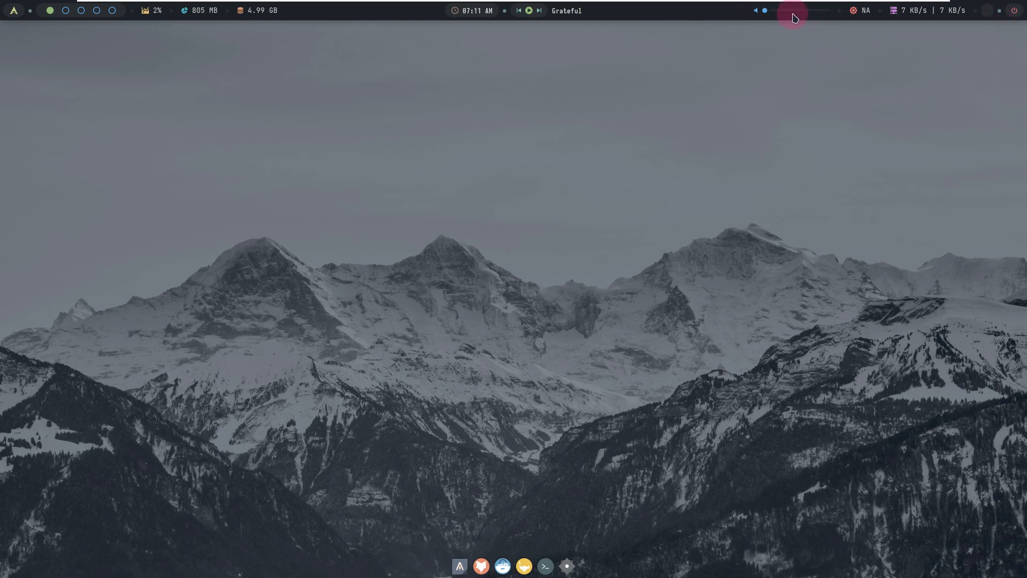
Open the desktop menu and examine the system stats overview
right_click(424, 134)
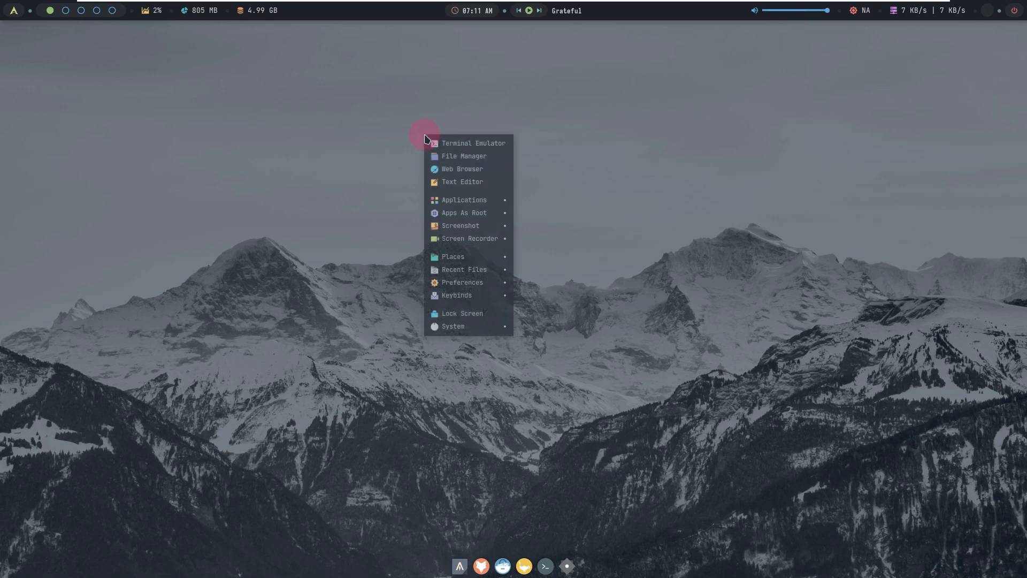
mouse_move(467, 325)
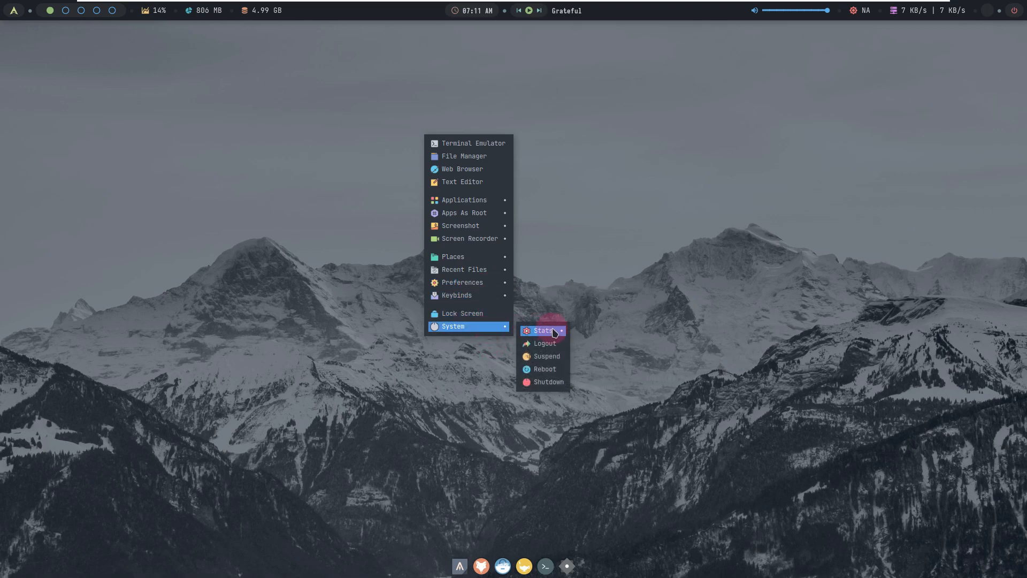
mouse_move(554, 332)
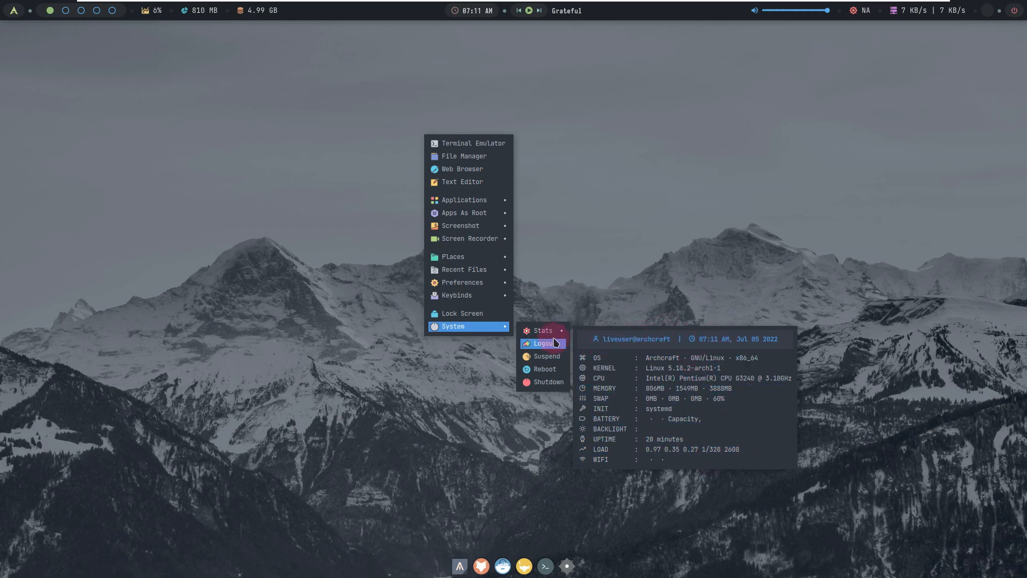
Look through the Openbox and compositor preferences, and change the desktop style to Beach
mouse_move(480, 299)
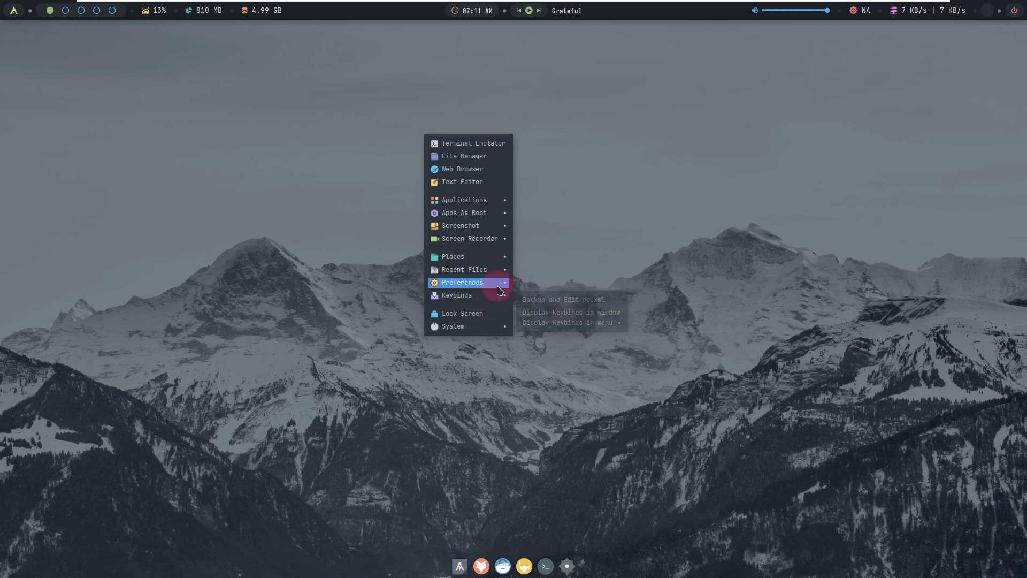
mouse_move(532, 287)
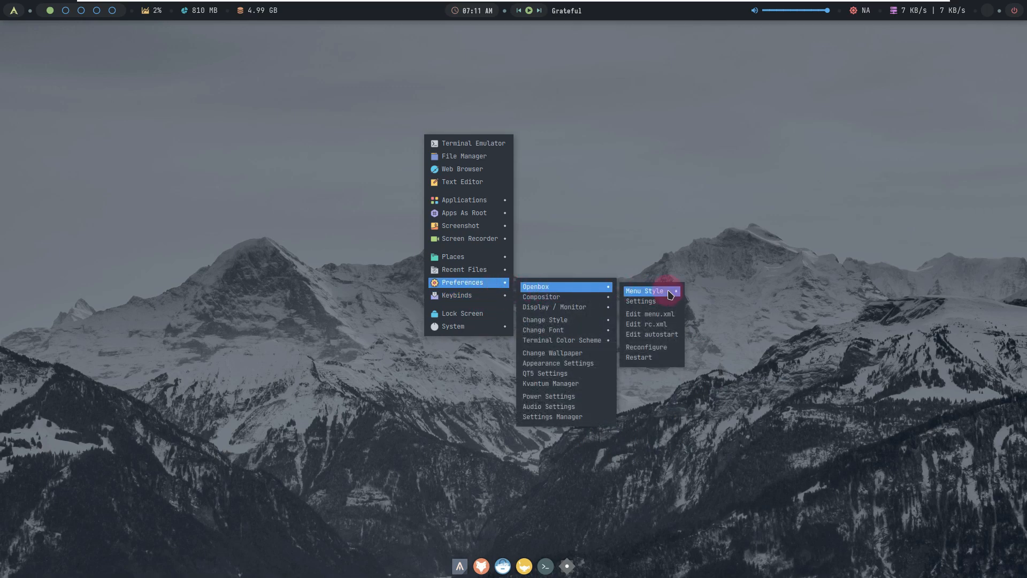
mouse_move(669, 292)
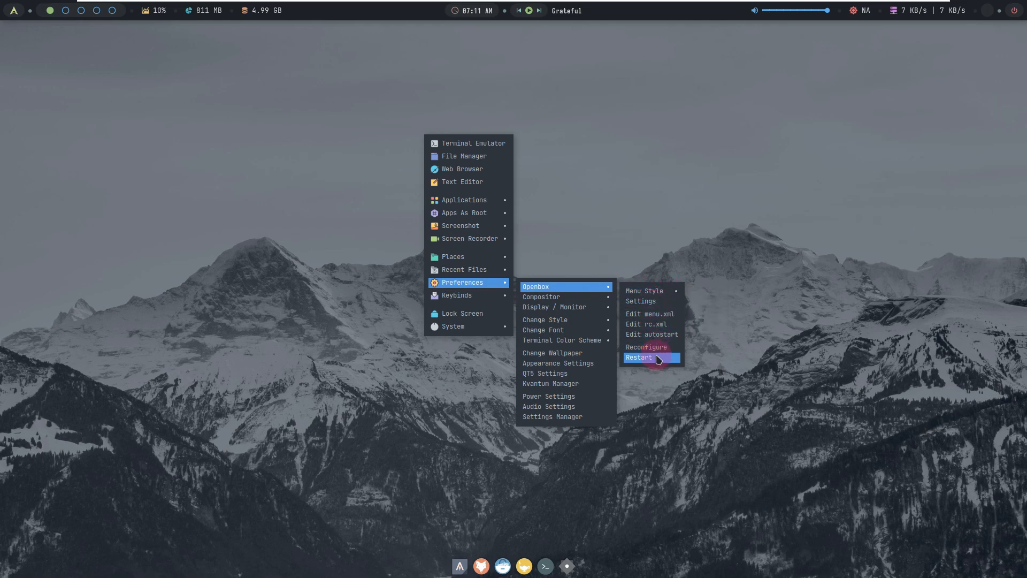
mouse_move(610, 300)
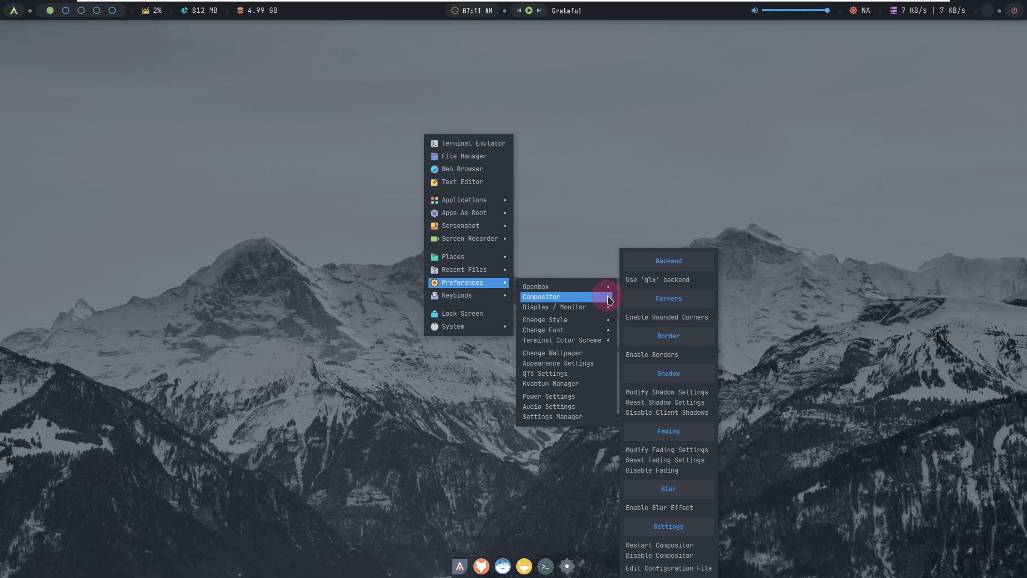
mouse_move(606, 323)
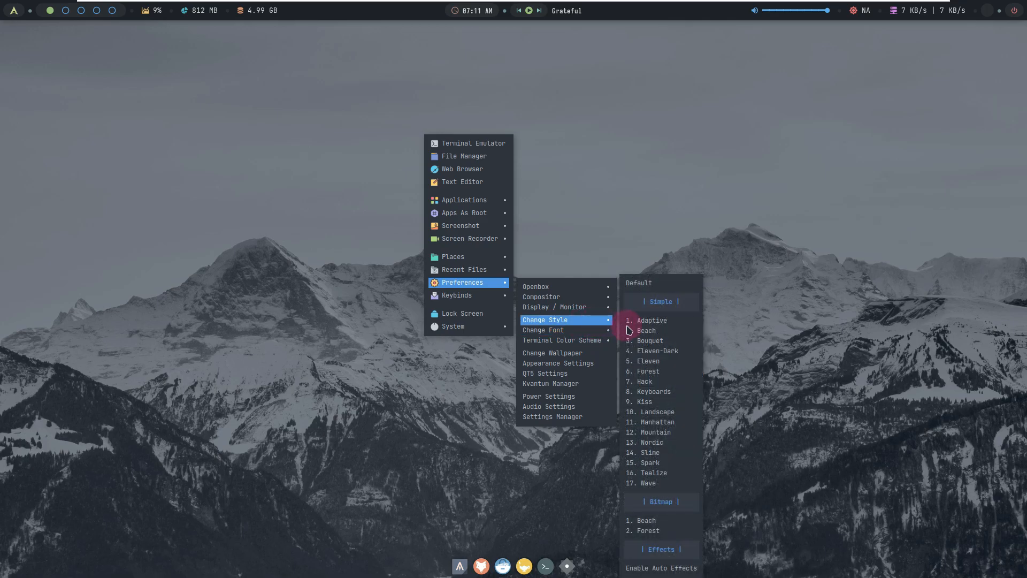
click(663, 336)
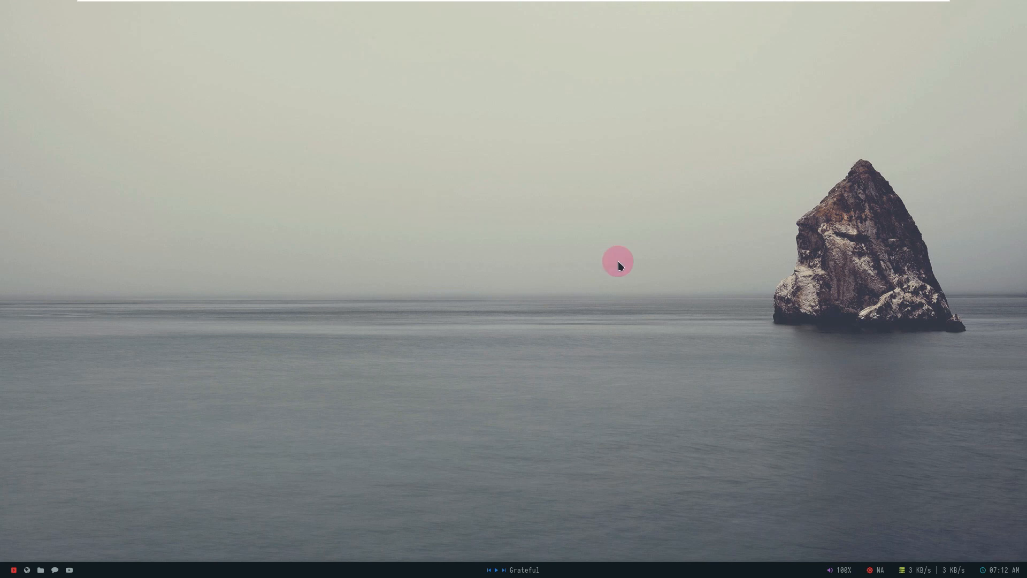
click(947, 362)
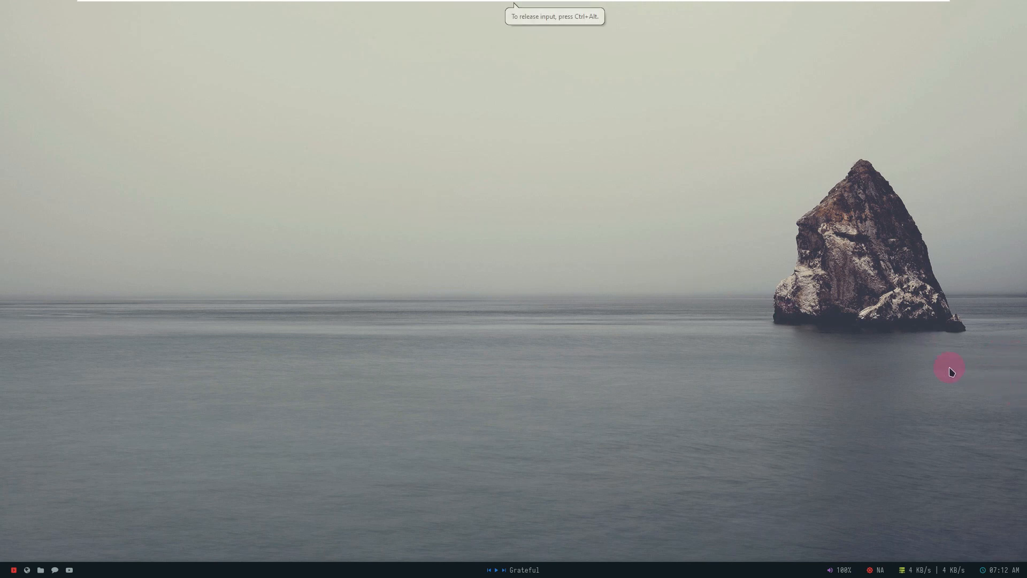
Change the desktop style to Kiss
right_click(342, 221)
click(380, 382)
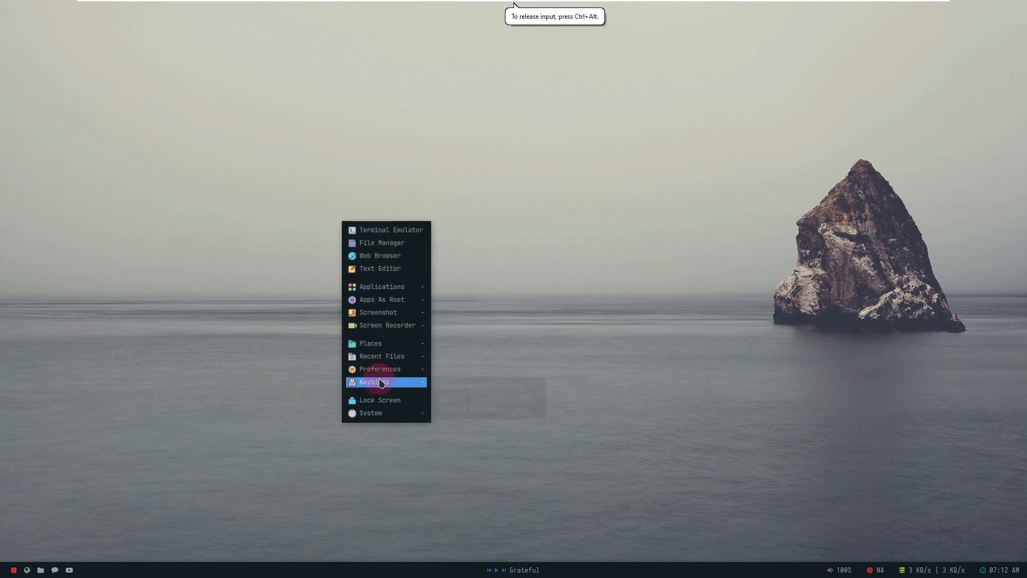
click(377, 369)
click(453, 372)
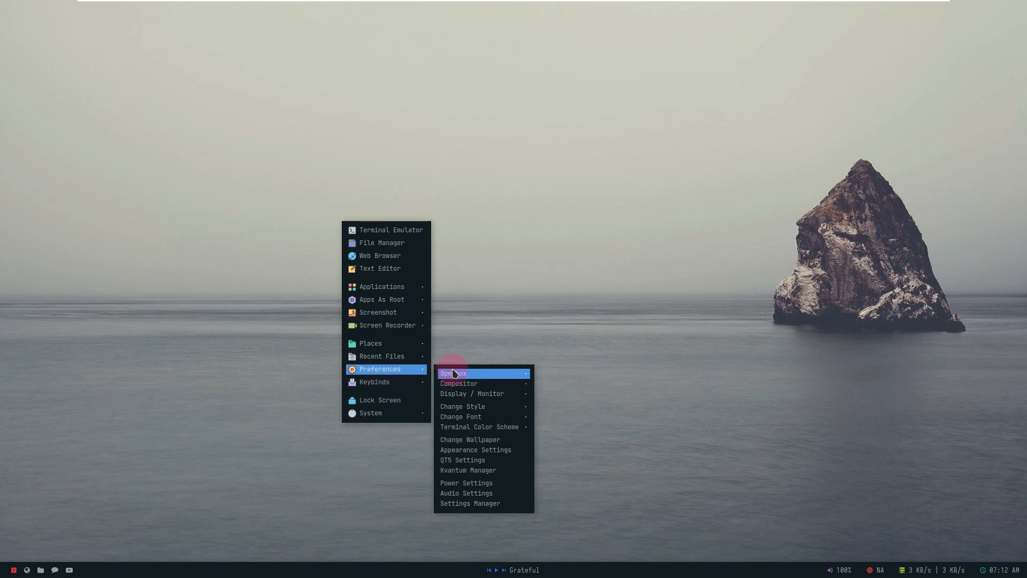
click(466, 407)
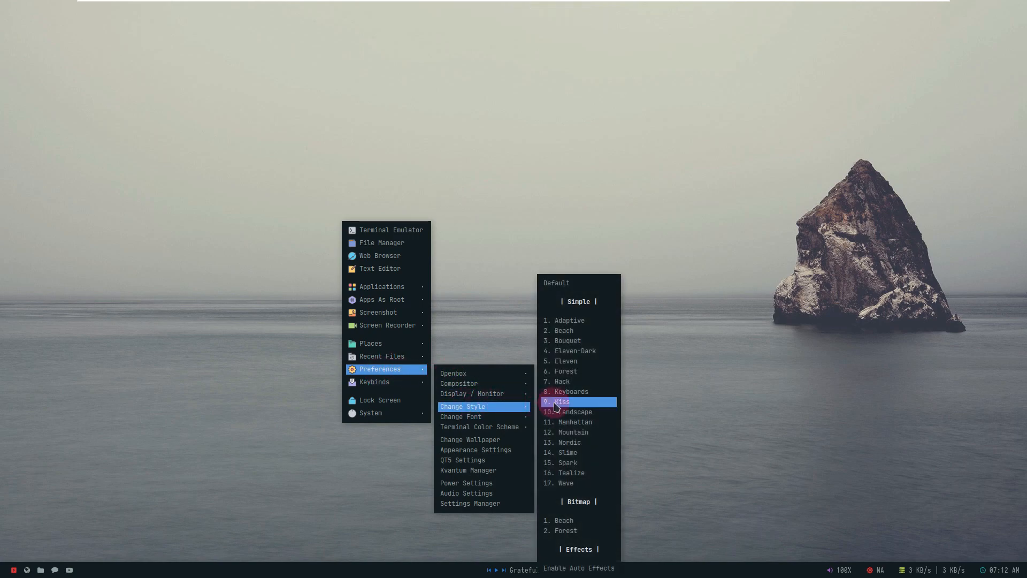
click(556, 406)
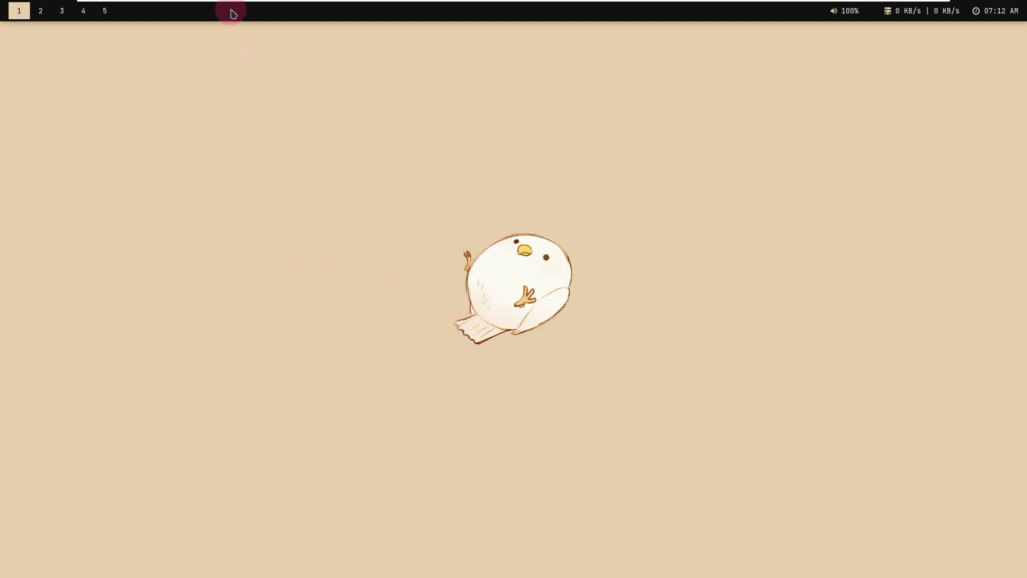
Change the desktop style to Eleven-Dark
right_click(314, 86)
click(348, 221)
right_click(343, 193)
mouse_move(384, 264)
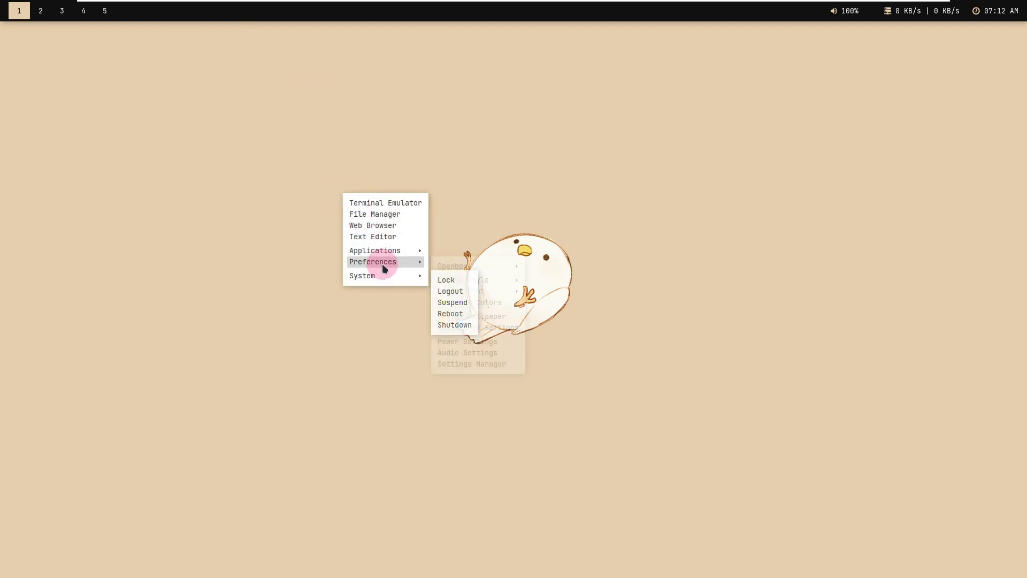
mouse_move(490, 280)
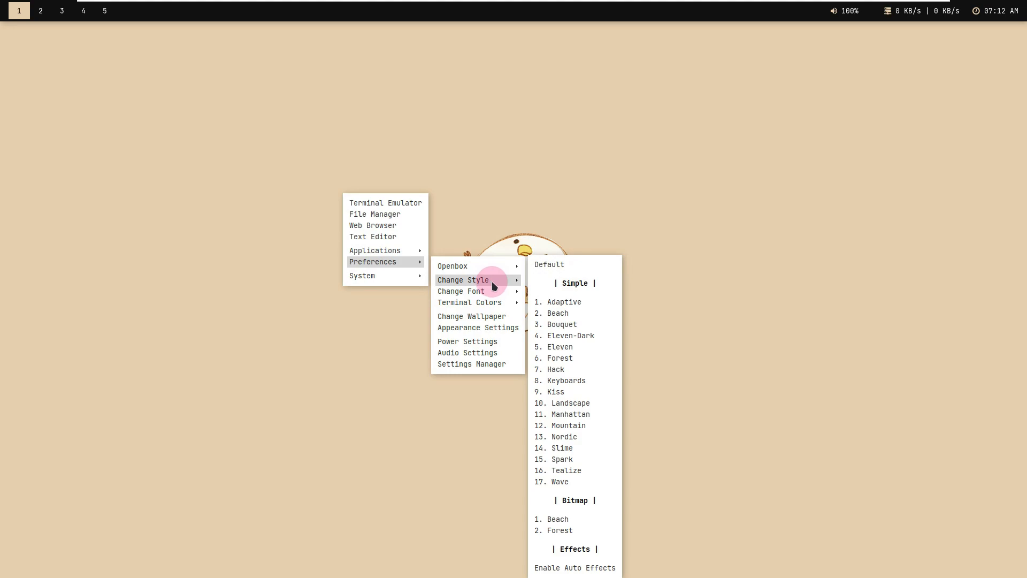
click(569, 335)
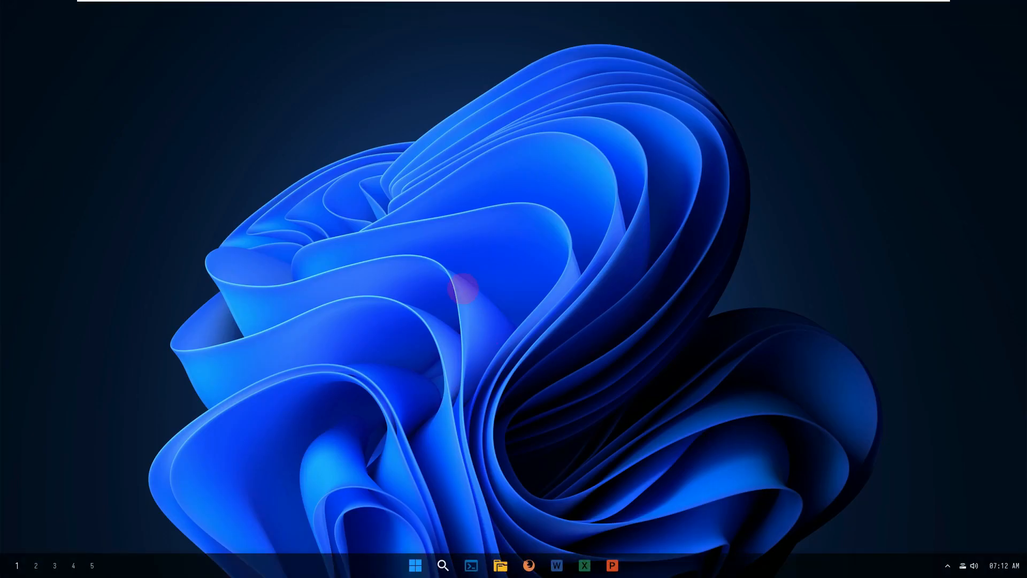
Open the application launcher and look through the installed applications
click(415, 567)
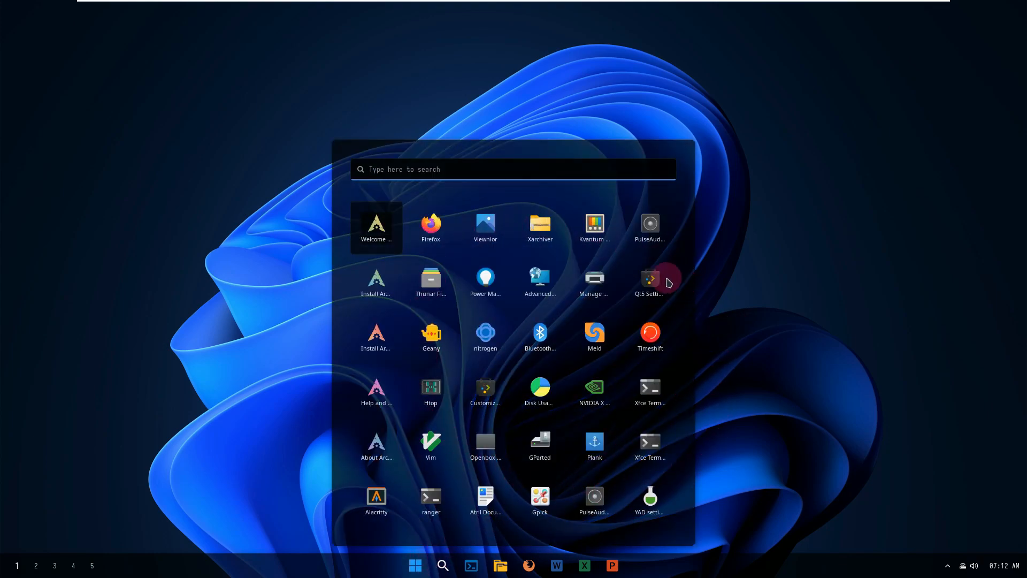
scroll(570, 346, down, 11)
scroll(565, 390, down, 4)
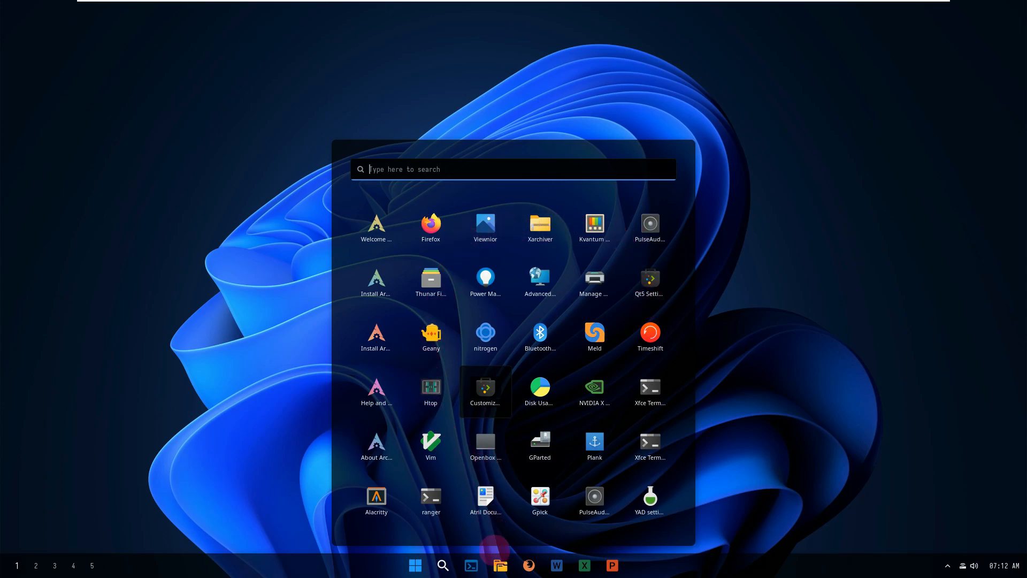
Run neofetch in a new terminal and highlight the kernel version line in its output
click(472, 566)
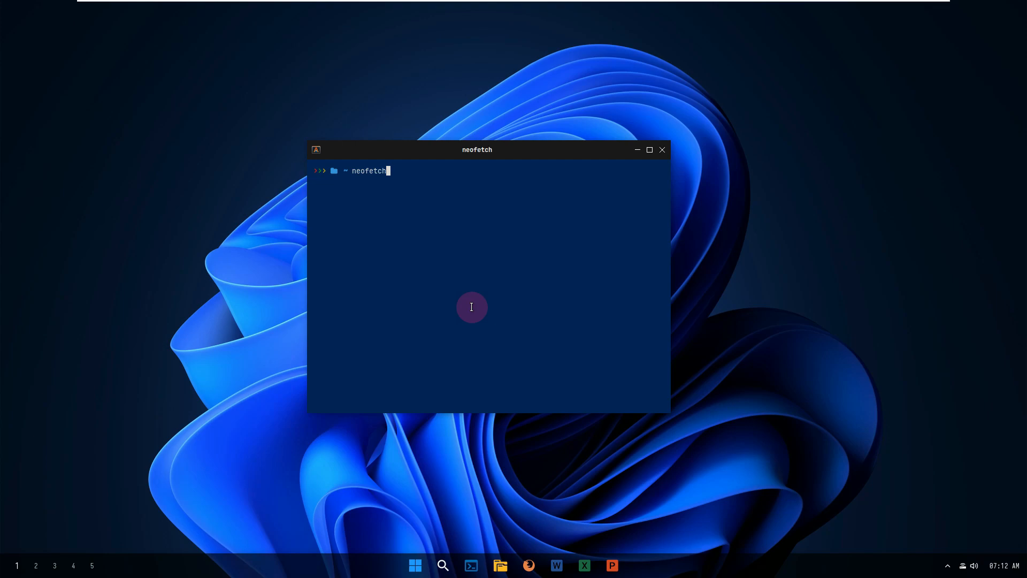
text(neofetch)
key(Return)
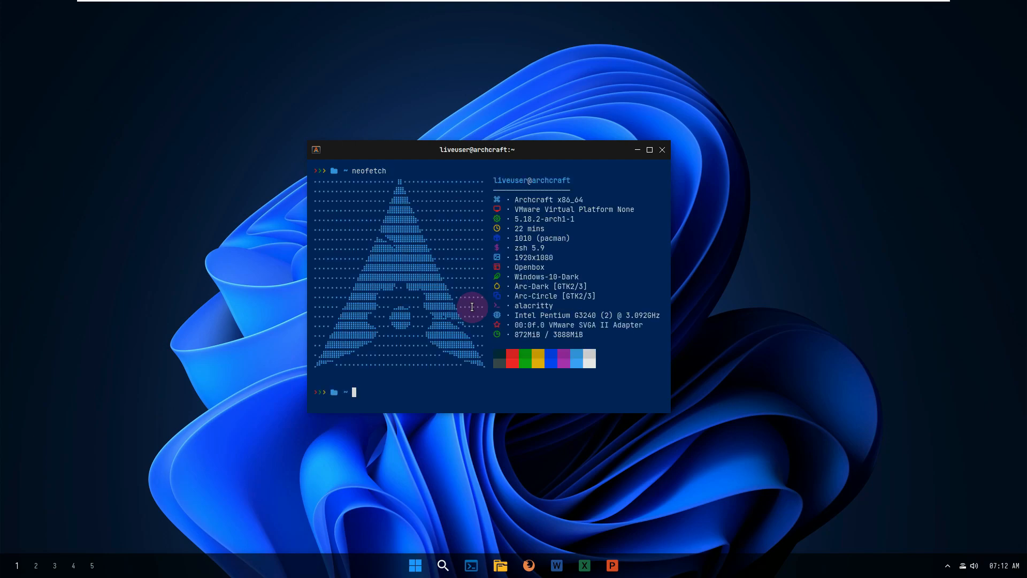
drag(585, 217, 500, 221)
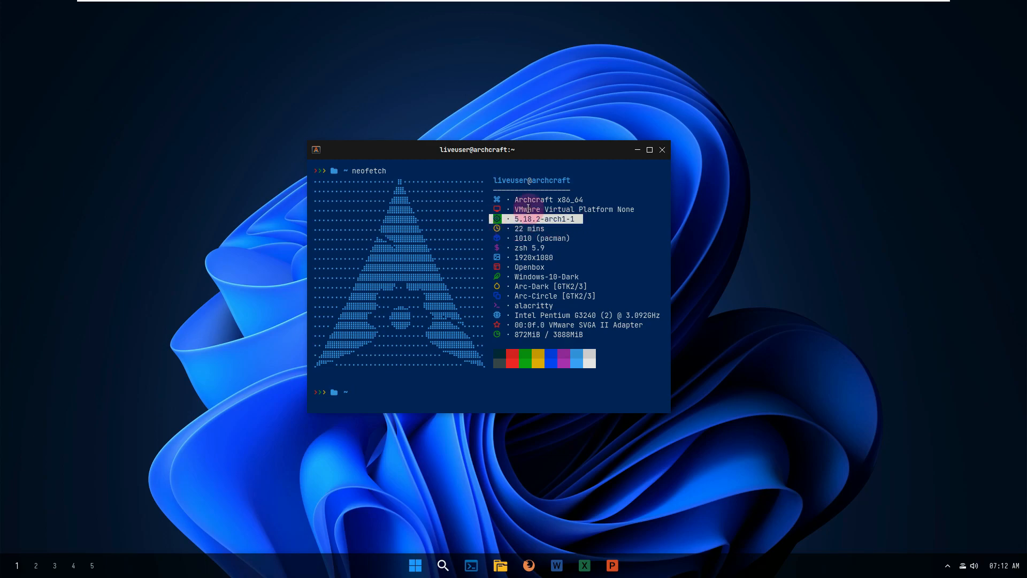
click(370, 387)
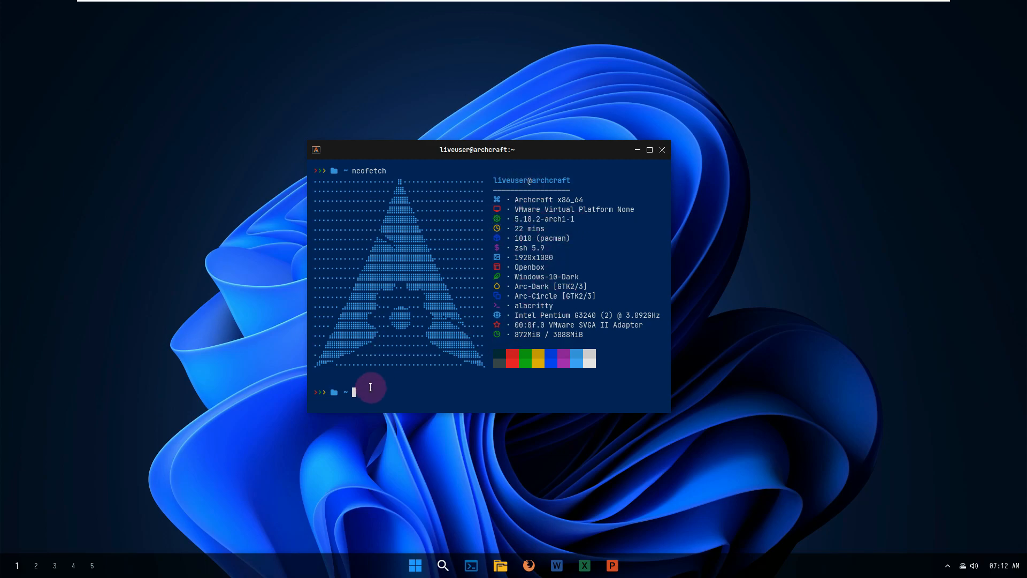
Run htop in the maximized terminal, examine the running processes in tree view, and close the window
key(Return)
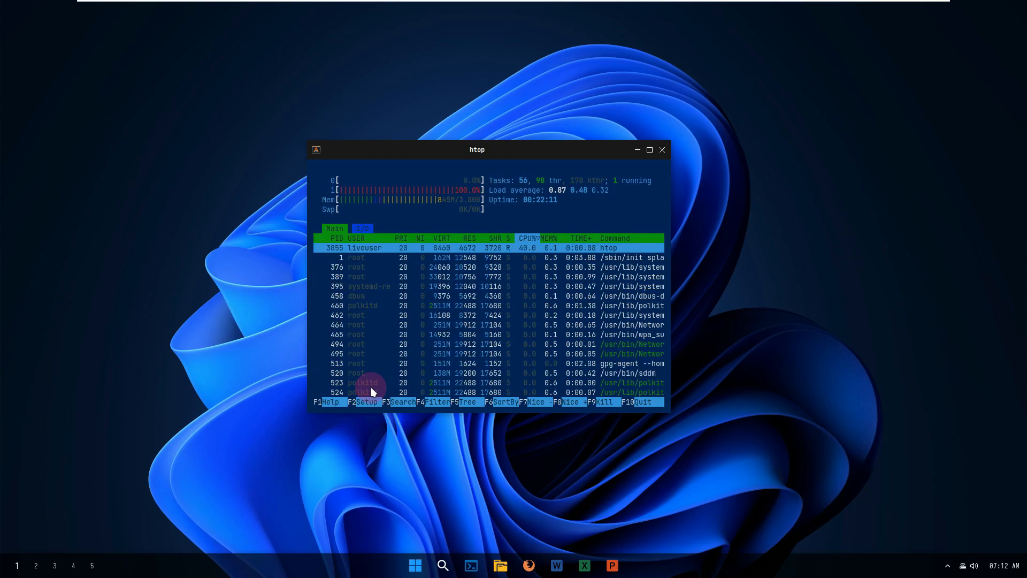
click(649, 150)
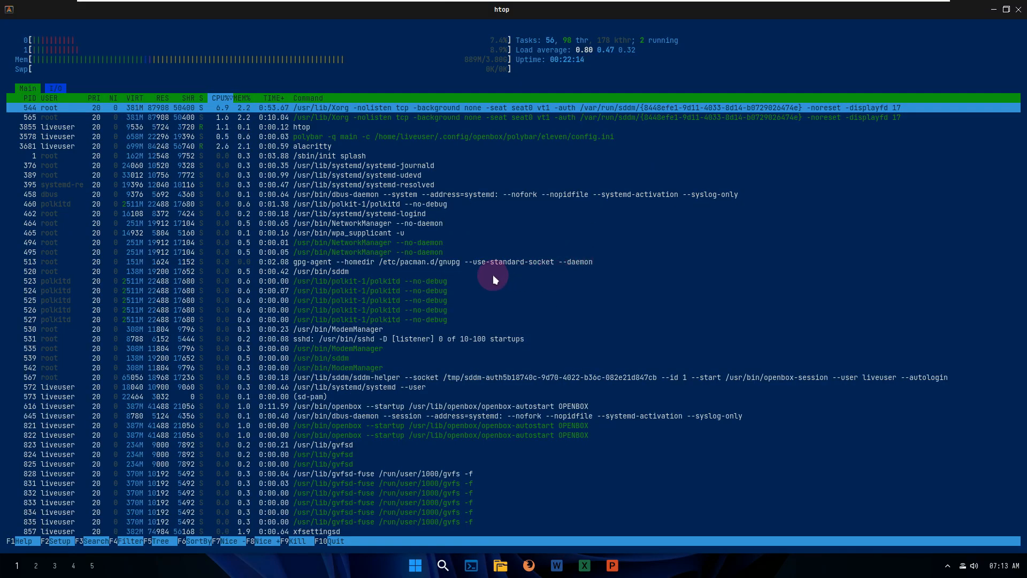
key(F5)
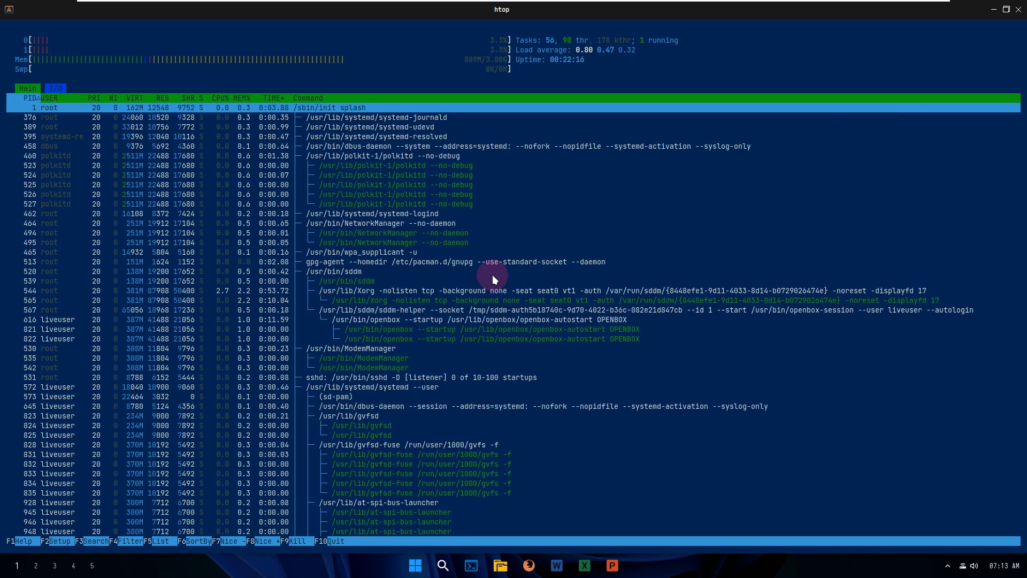
scroll(432, 135, down, 4)
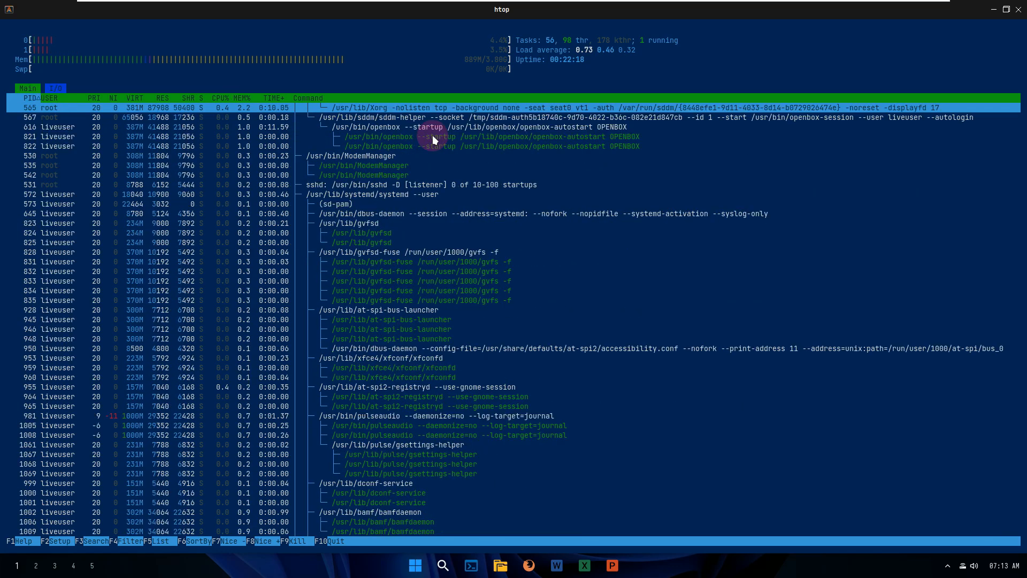
scroll(430, 150, down, 8)
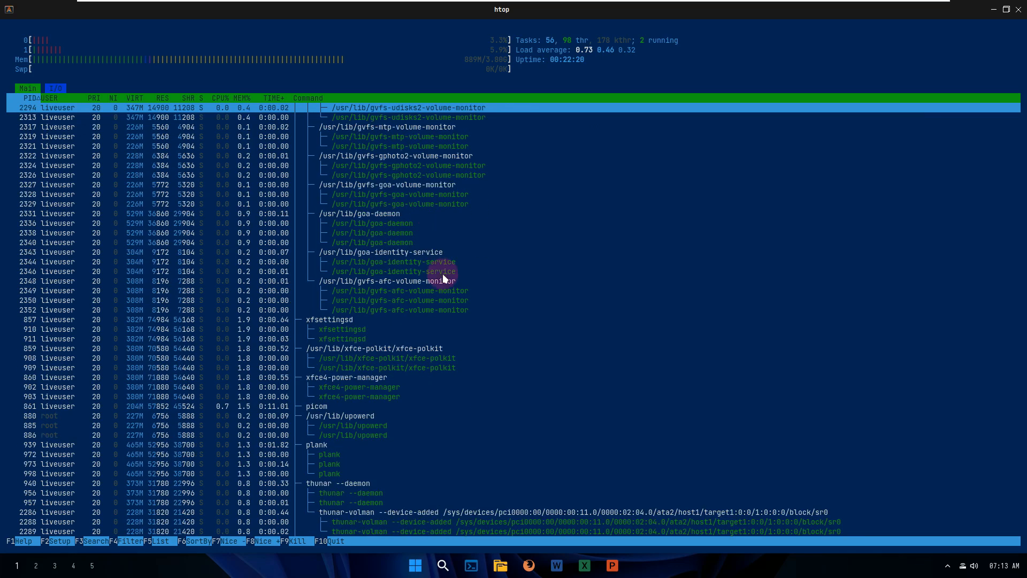
scroll(444, 271, down, 6)
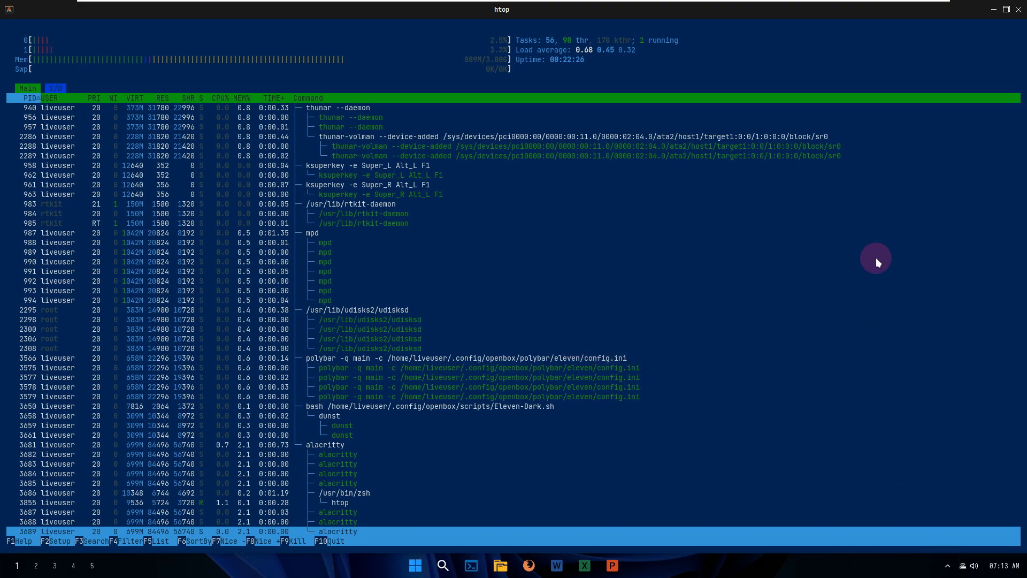
click(1017, 12)
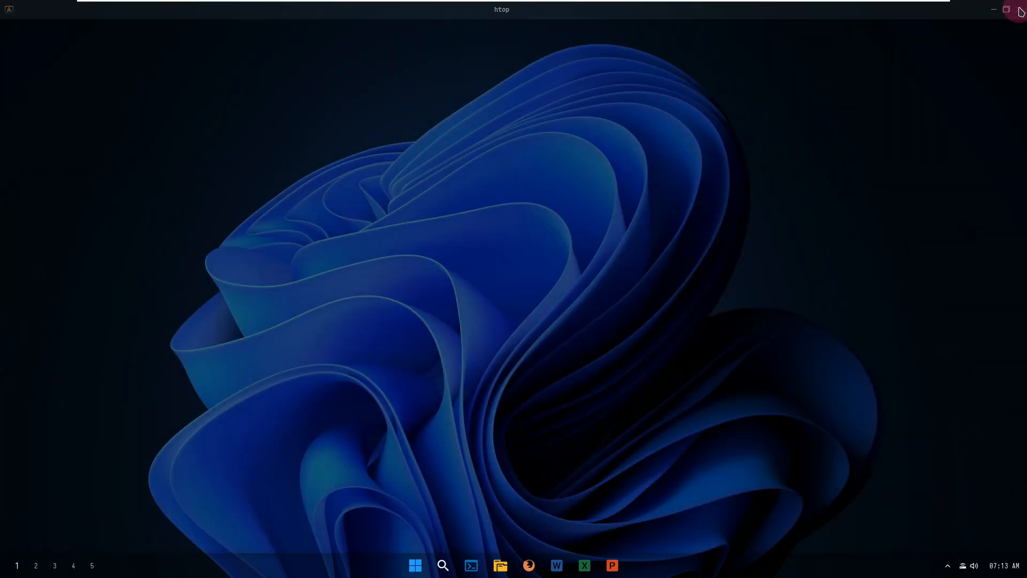
View the desktop's power options and mute the system sound
click(947, 566)
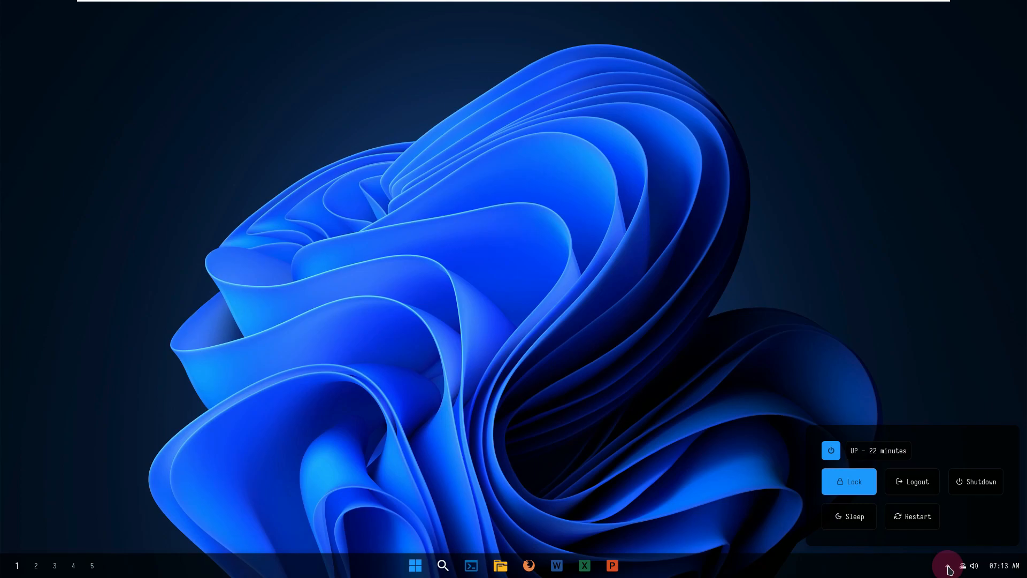
click(974, 564)
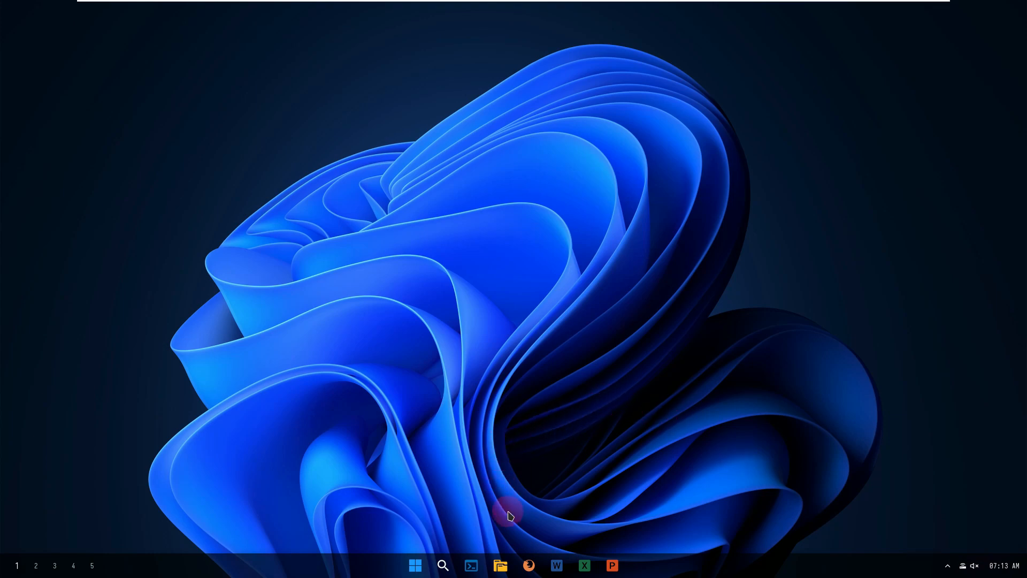
Open the file manager, view the information about Thunar, and close that dialog
click(502, 570)
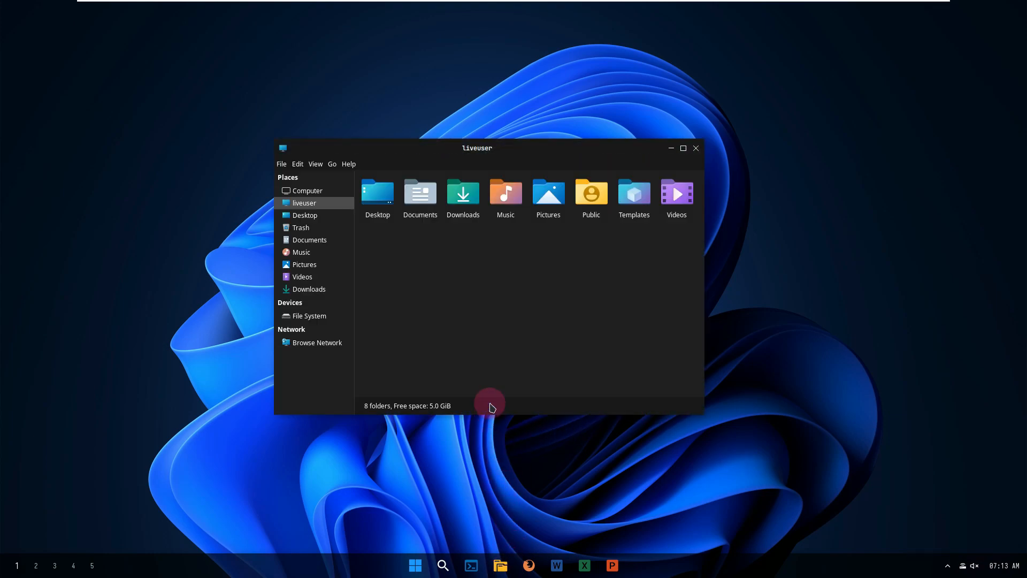
click(349, 164)
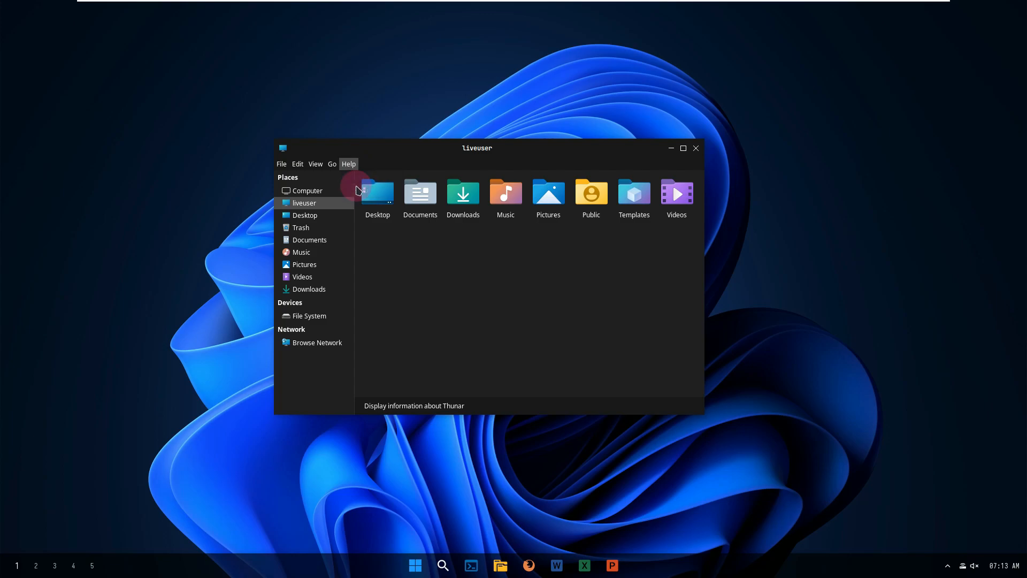
click(353, 189)
drag(513, 304, 430, 302)
click(586, 190)
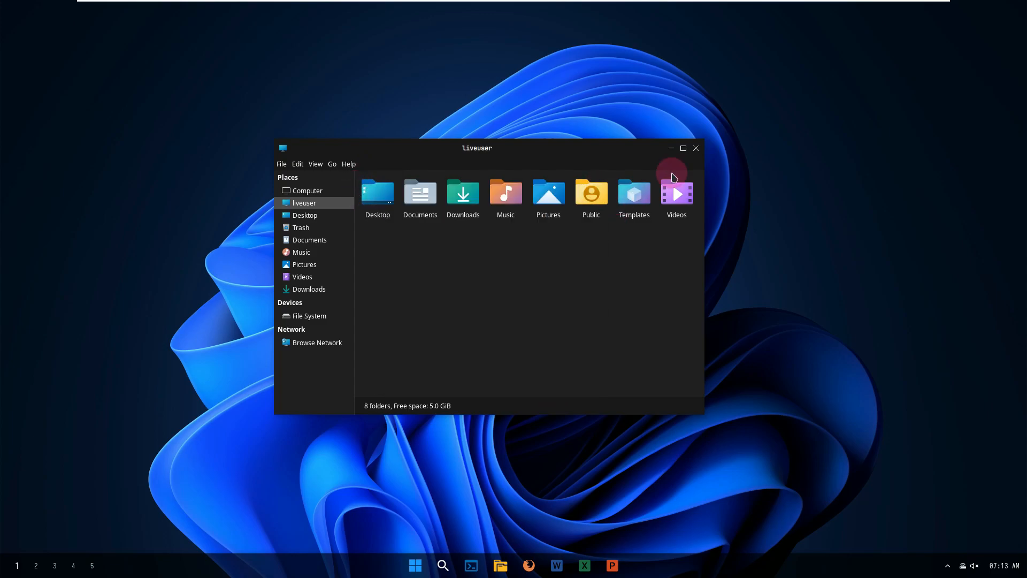
Close the file manager, view the installed applications in the launcher, and dismiss it
click(696, 148)
click(417, 566)
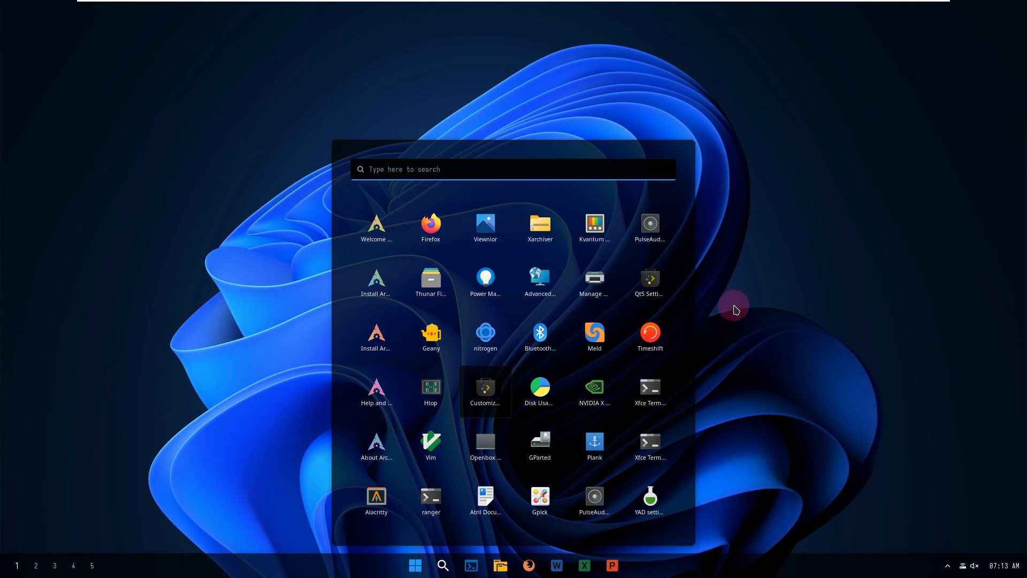
click(698, 304)
Open the text editor from the desktop, enter "YouTube.com/9to5linux" in the untitled document, and highlight that line
right_click(298, 159)
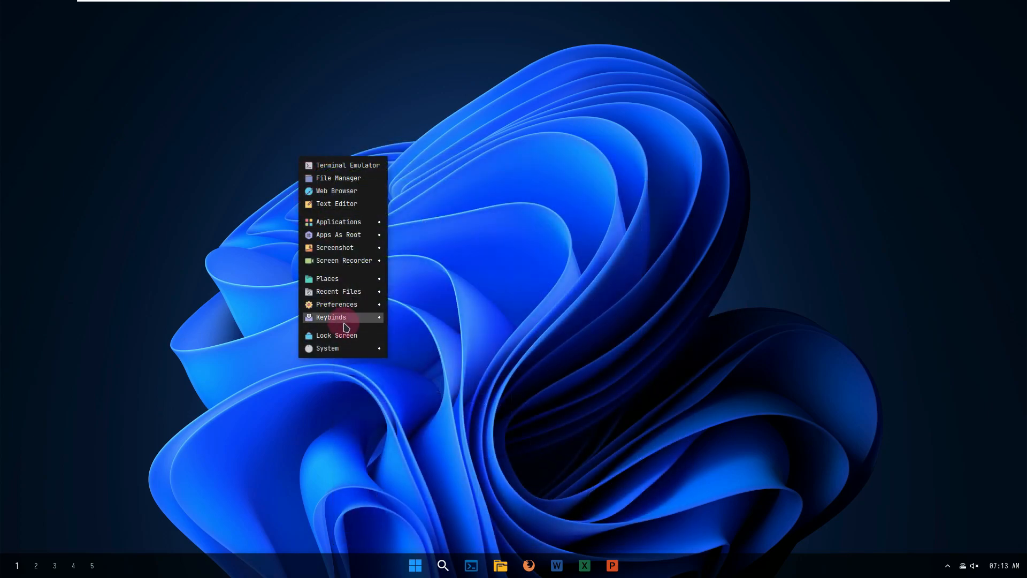
mouse_move(342, 311)
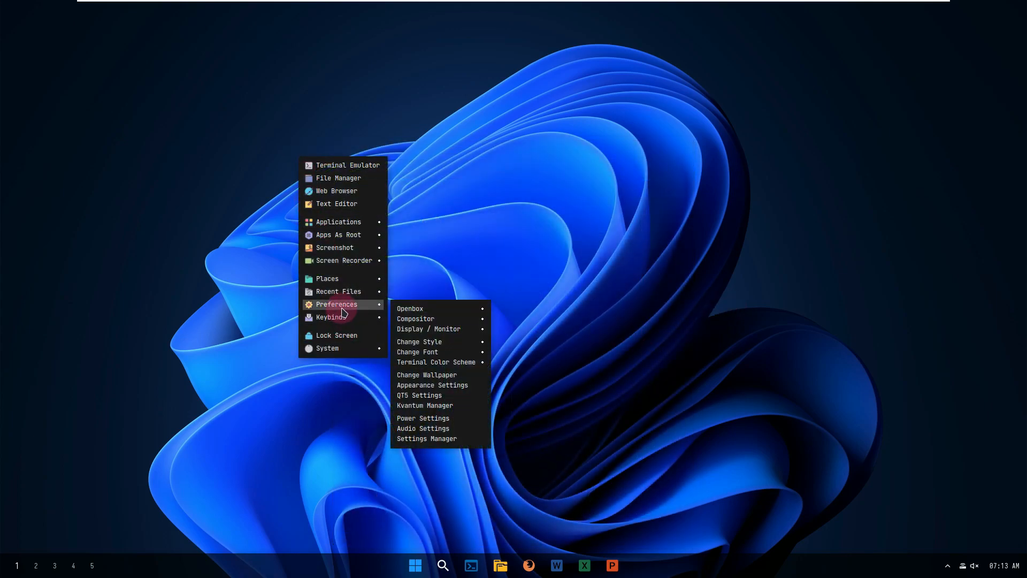
click(343, 203)
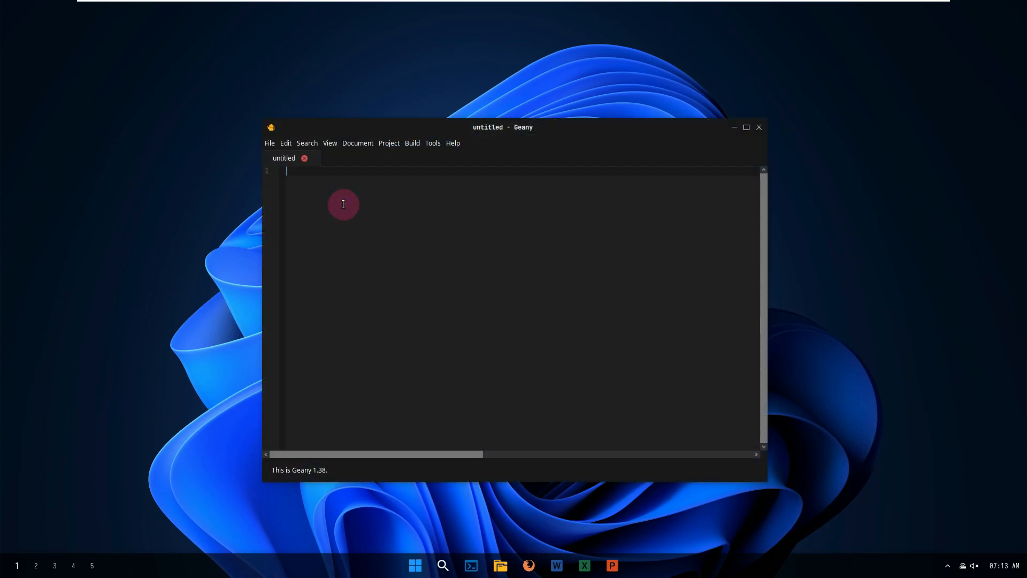
text(YouTube.com/9to5linux)
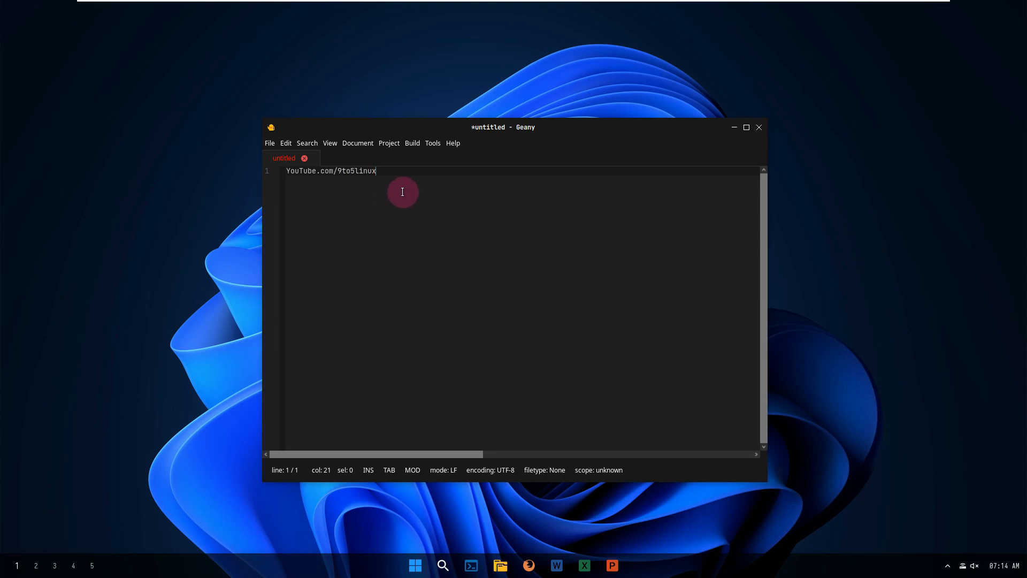
drag(380, 171, 287, 171)
View the information about Geany and close the editor without saving the document
click(452, 143)
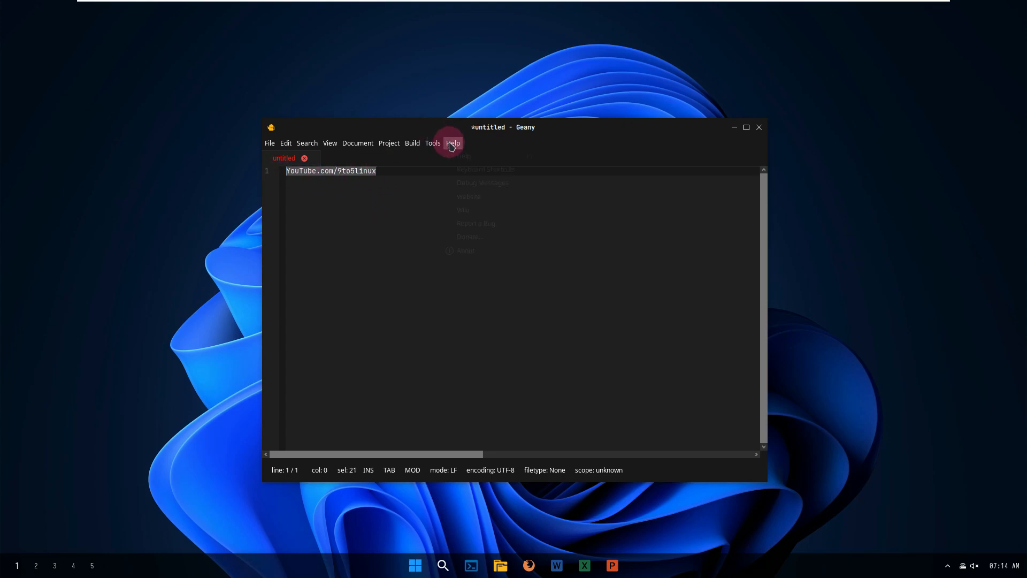
click(485, 251)
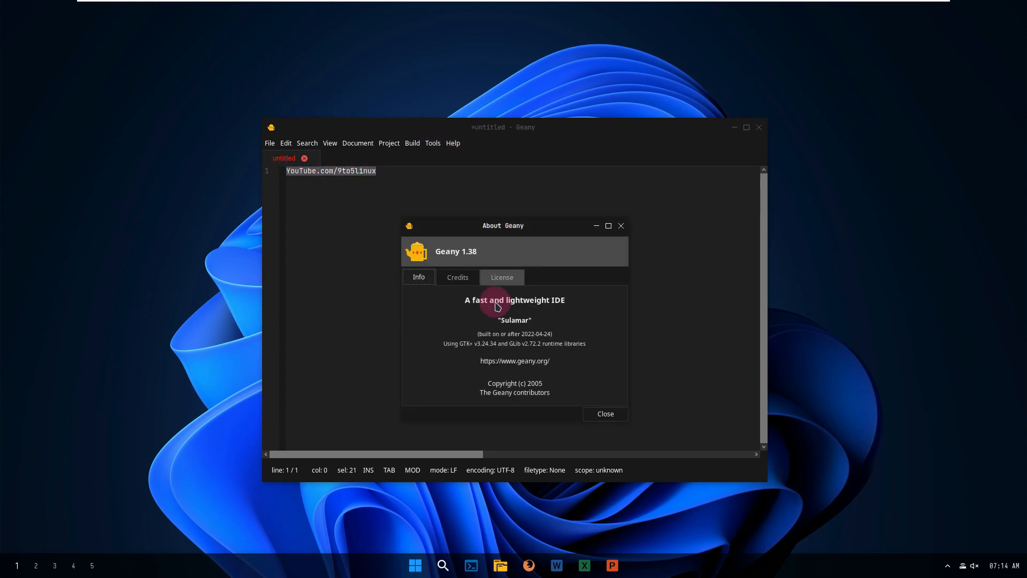
click(619, 413)
click(759, 130)
click(523, 338)
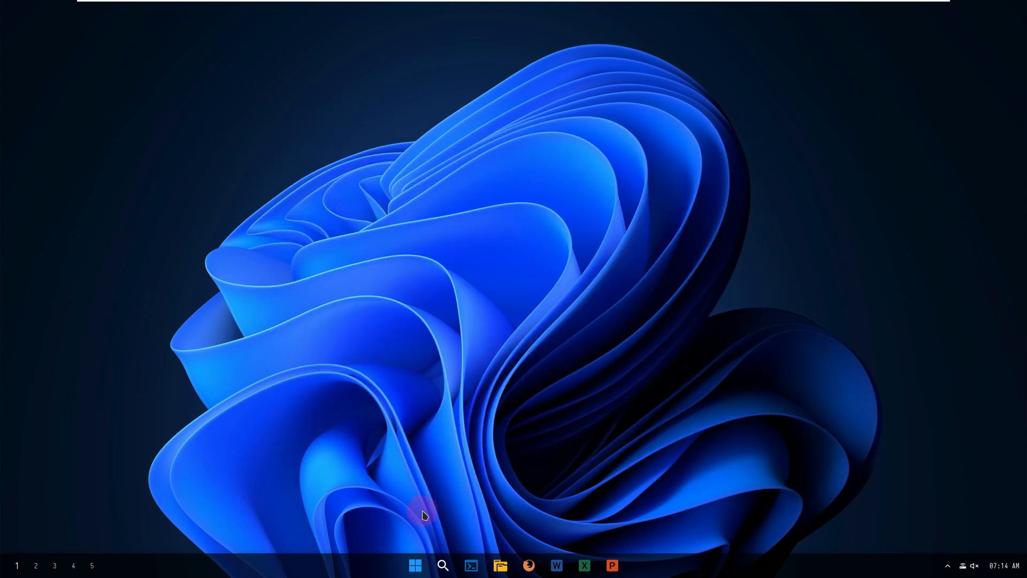
Open About Xfce from the Accessories applications, view its System and About information, and close the window
right_click(389, 277)
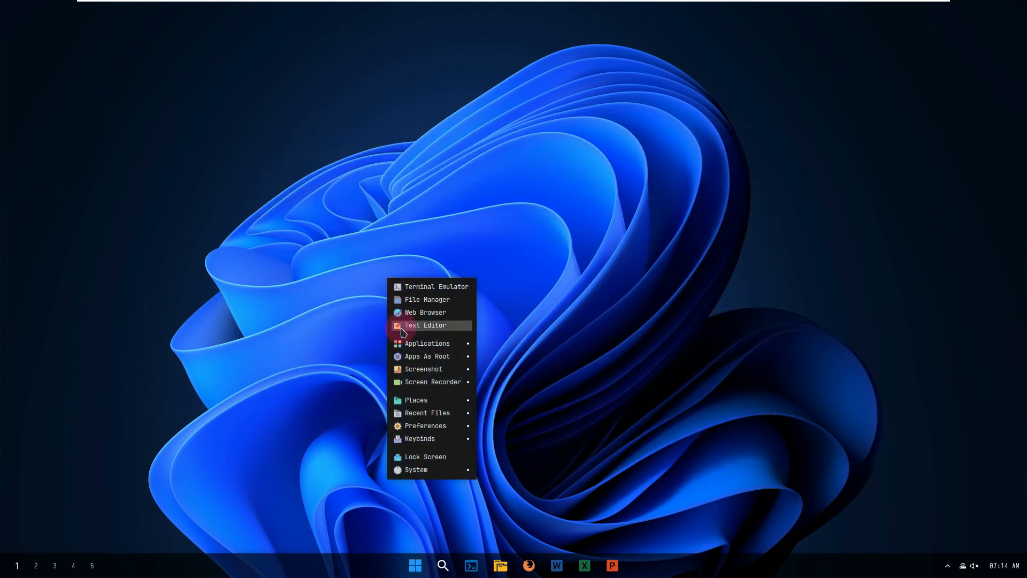
click(406, 346)
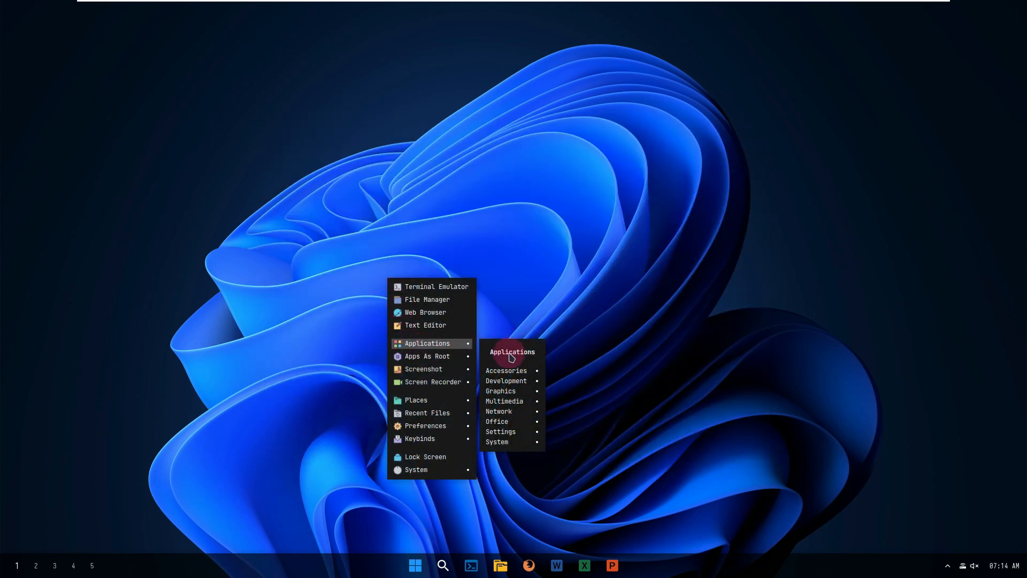
click(515, 370)
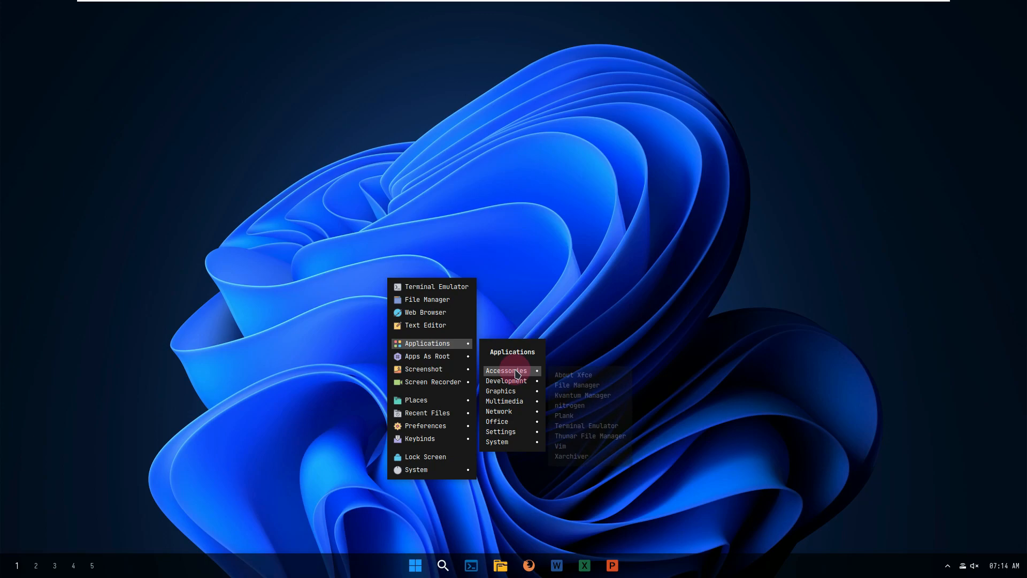
click(565, 376)
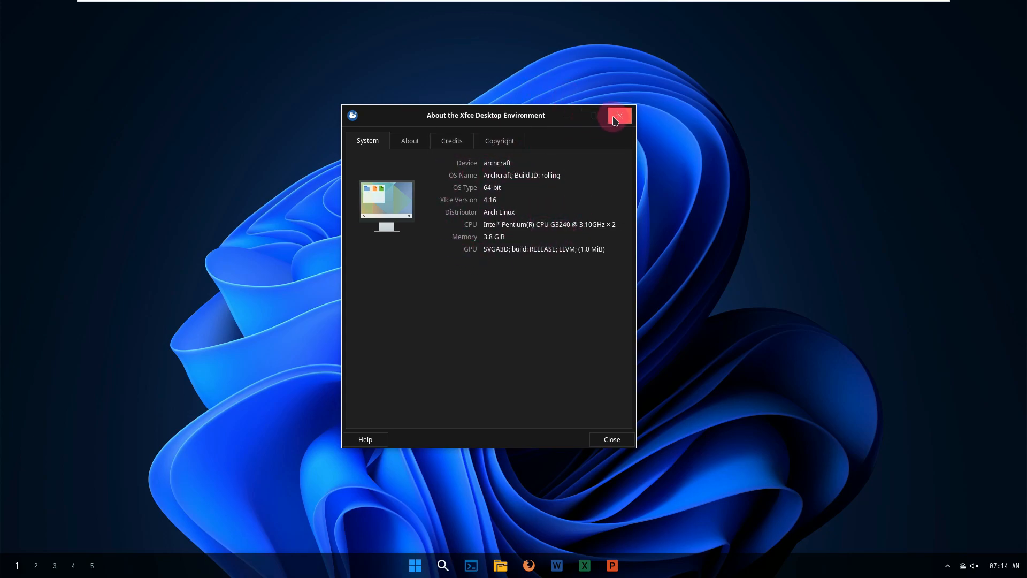
click(424, 142)
click(619, 116)
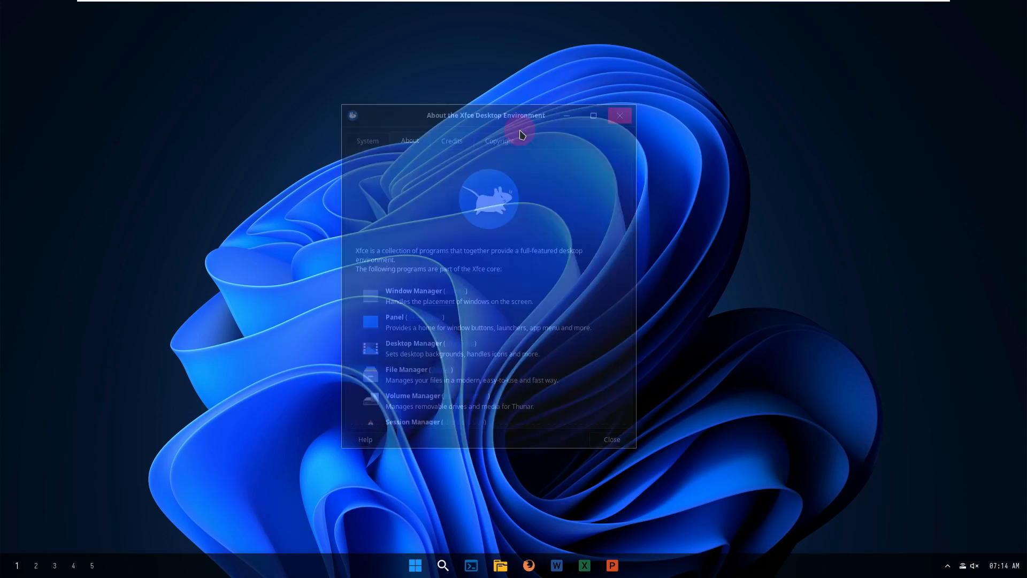
Browse the application categories, open About Archcraft, highlight the version number, and close the dialog
right_click(183, 116)
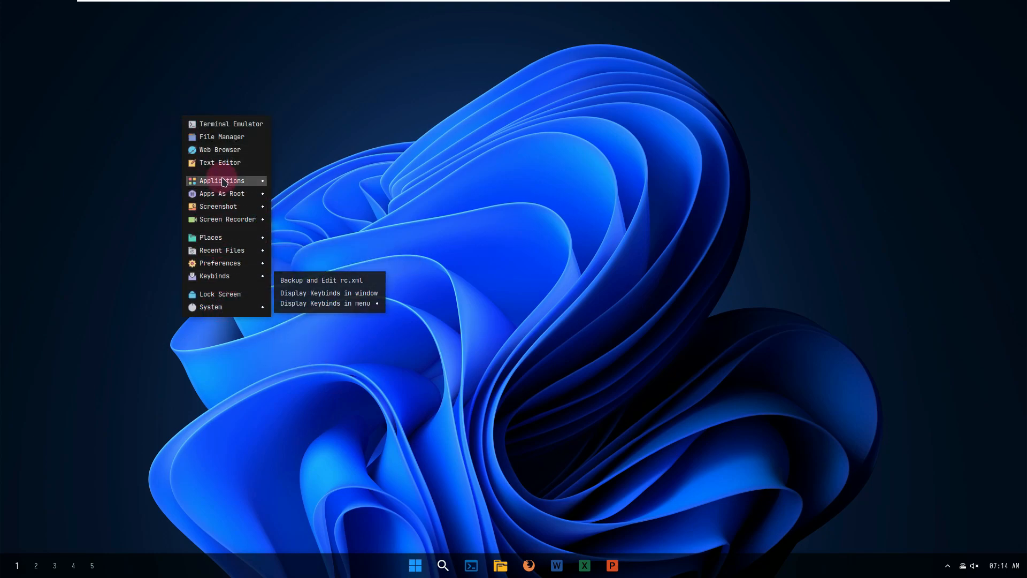
mouse_move(230, 182)
mouse_move(321, 210)
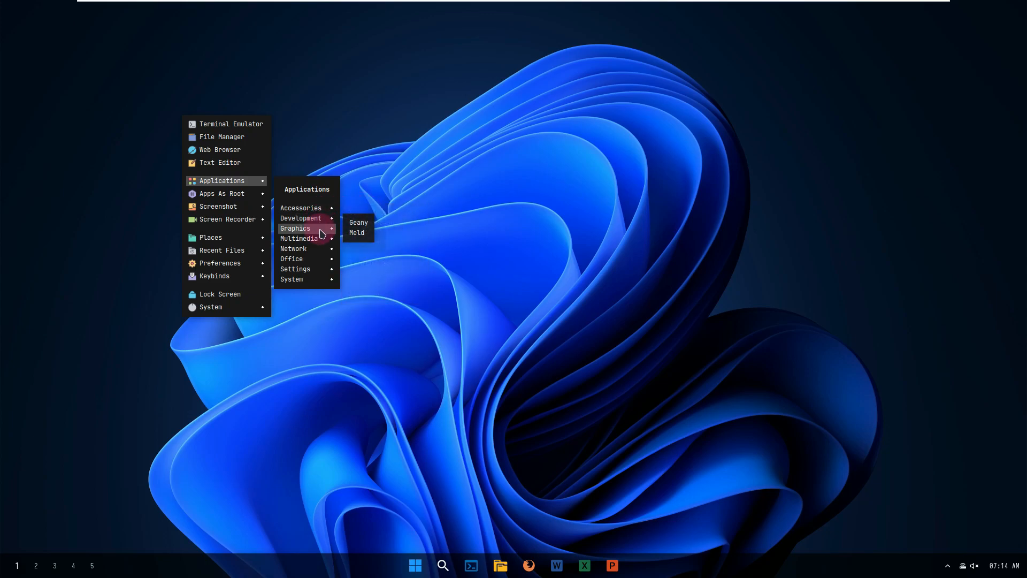
mouse_move(319, 241)
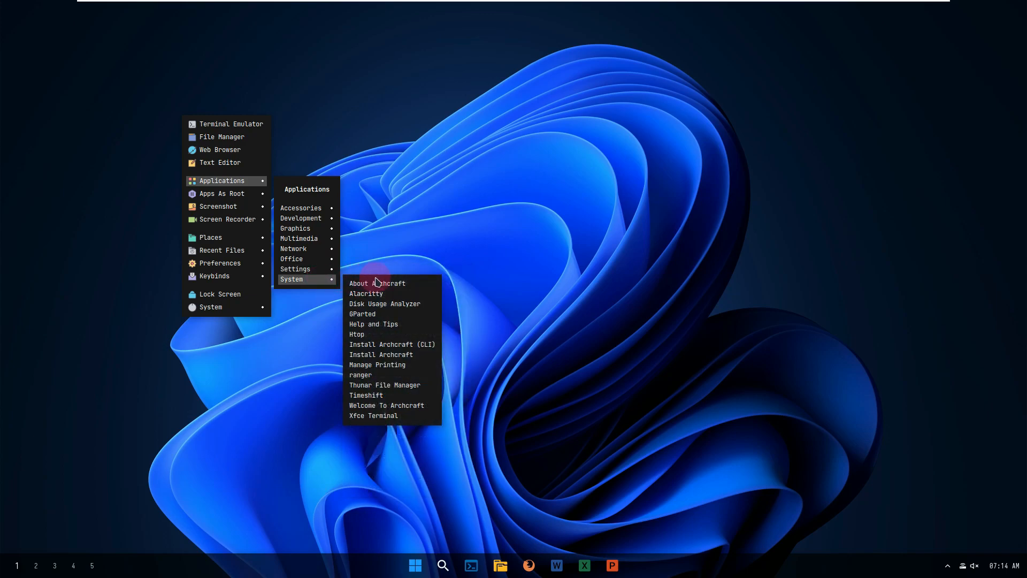
click(384, 284)
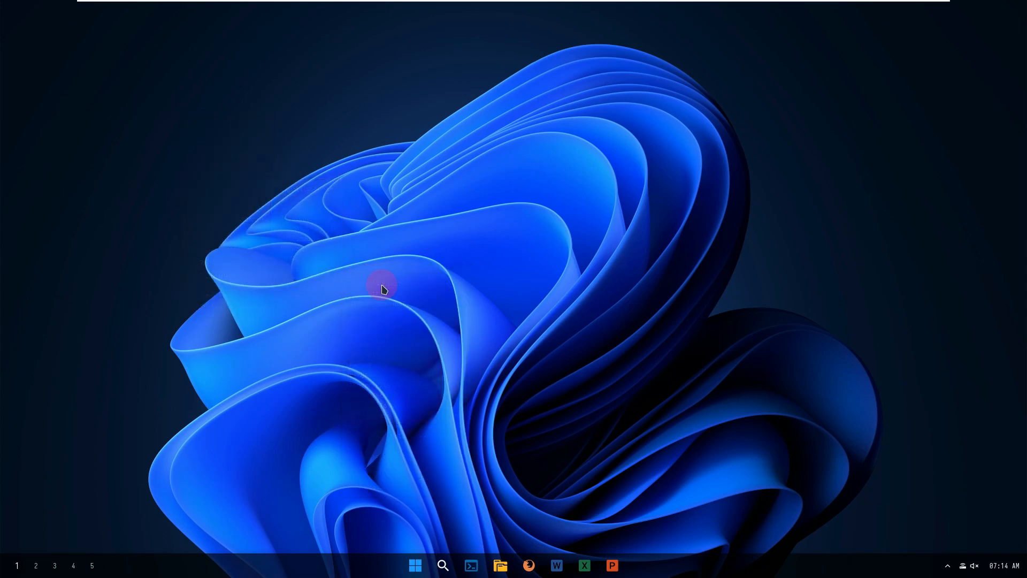
drag(532, 282, 485, 280)
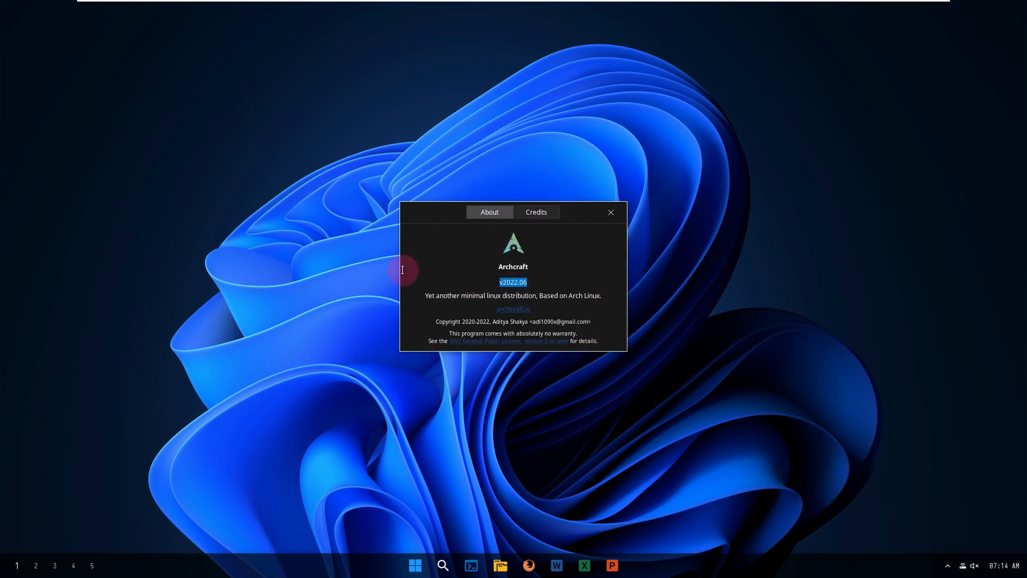
click(614, 213)
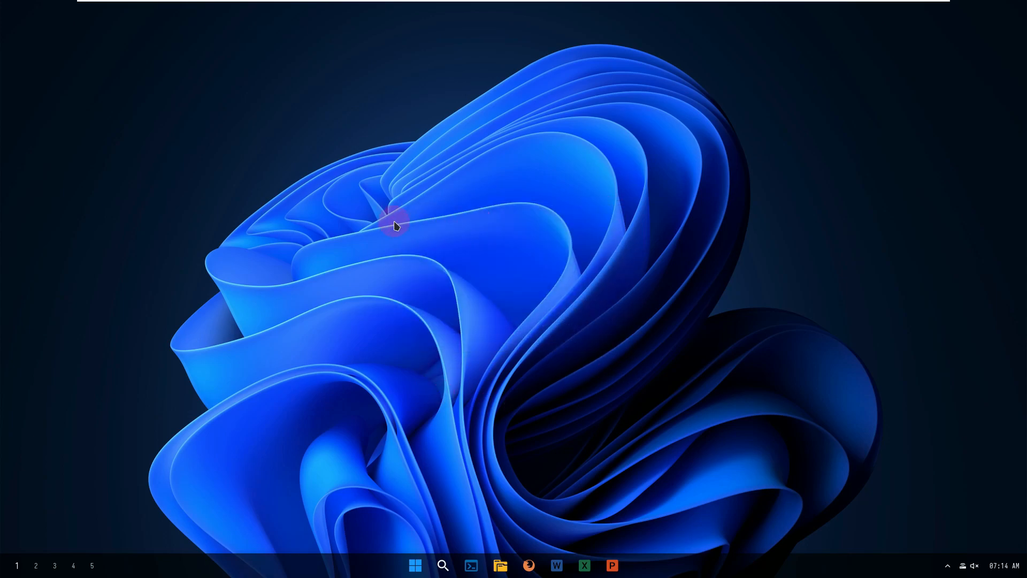
Change the desktop style to the simple Beach style
right_click(381, 214)
mouse_move(433, 407)
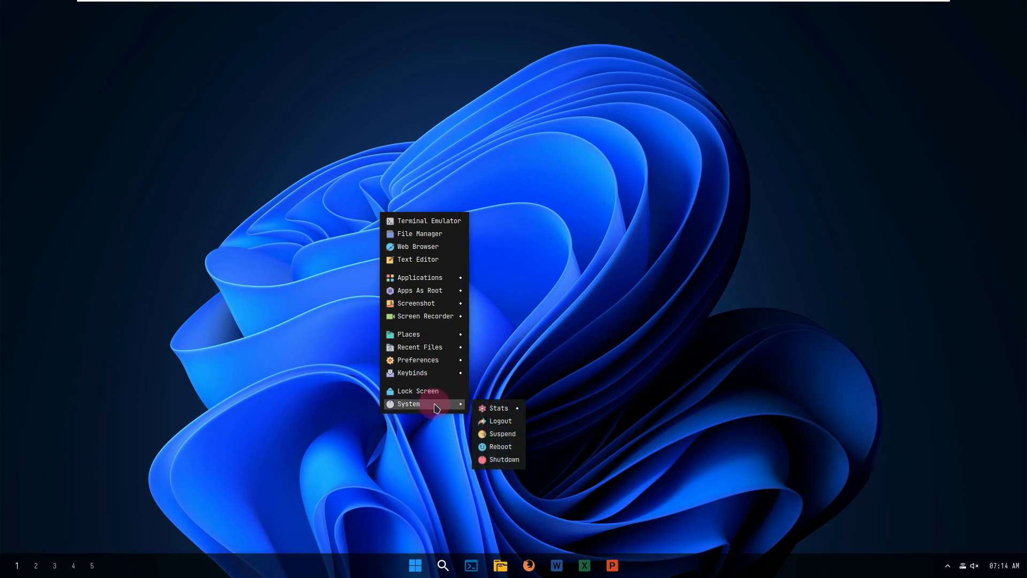
mouse_move(435, 363)
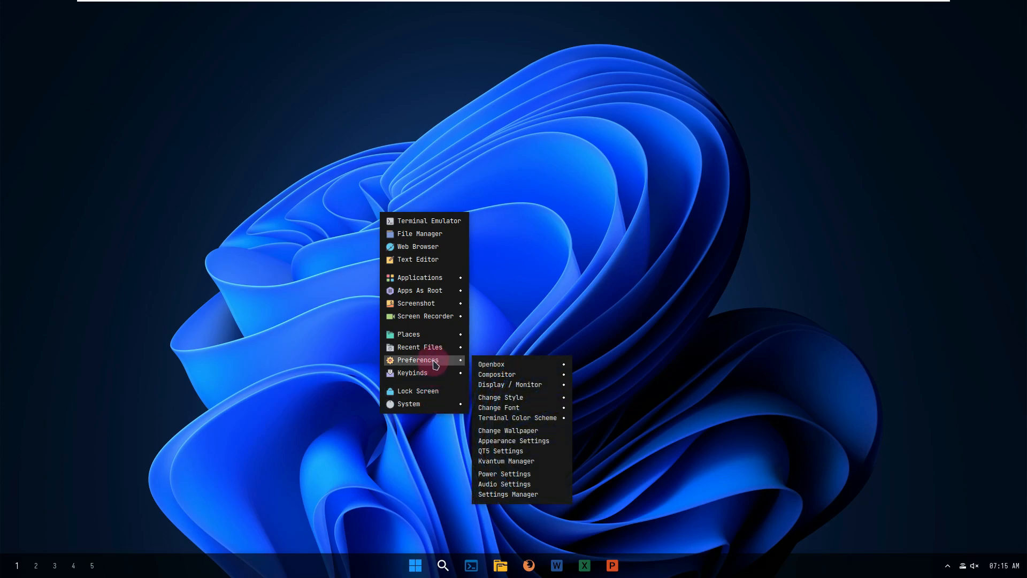
mouse_move(528, 400)
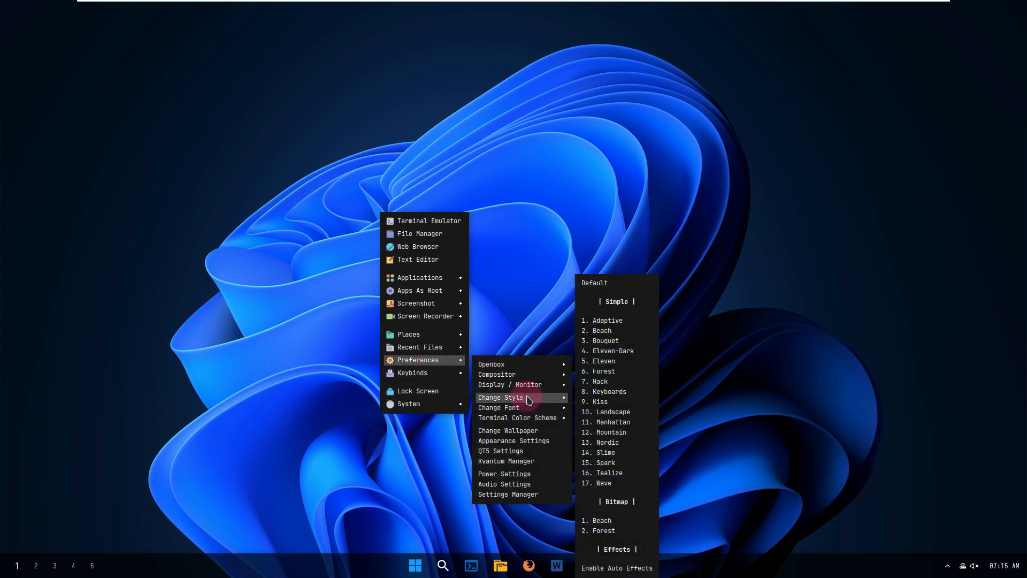
click(611, 332)
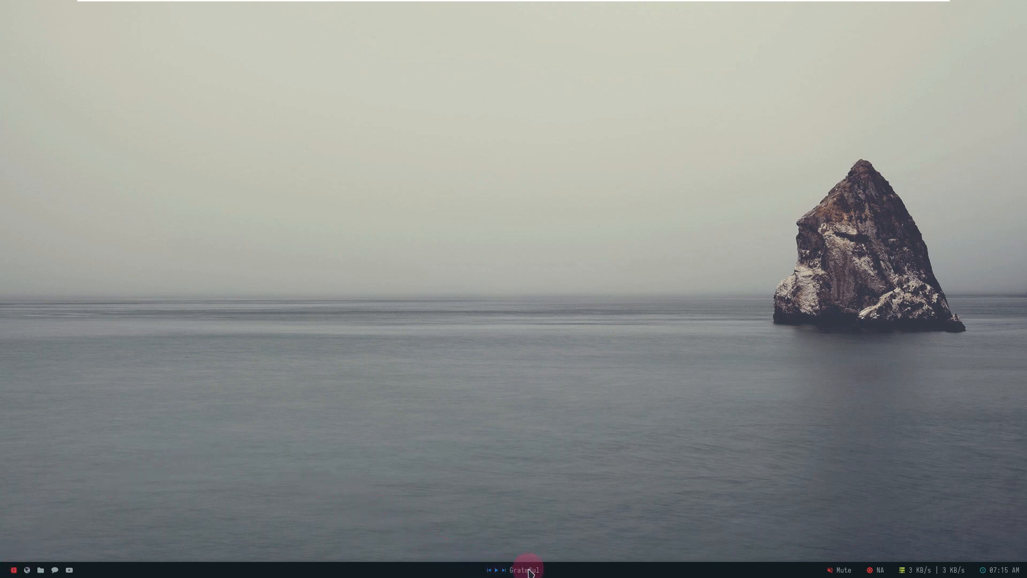
Change the desktop style to the simple Forest style
right_click(341, 192)
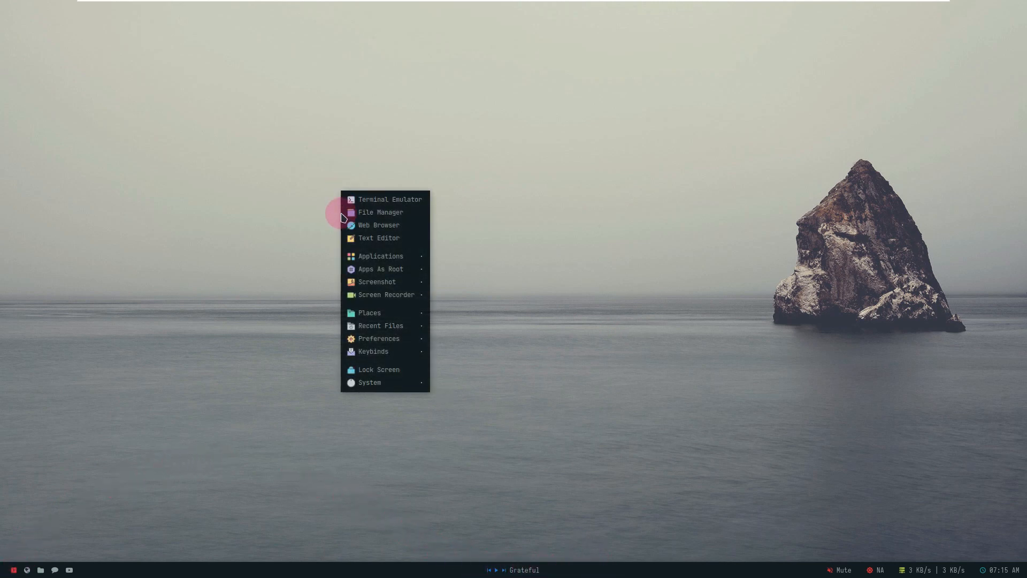
mouse_move(374, 327)
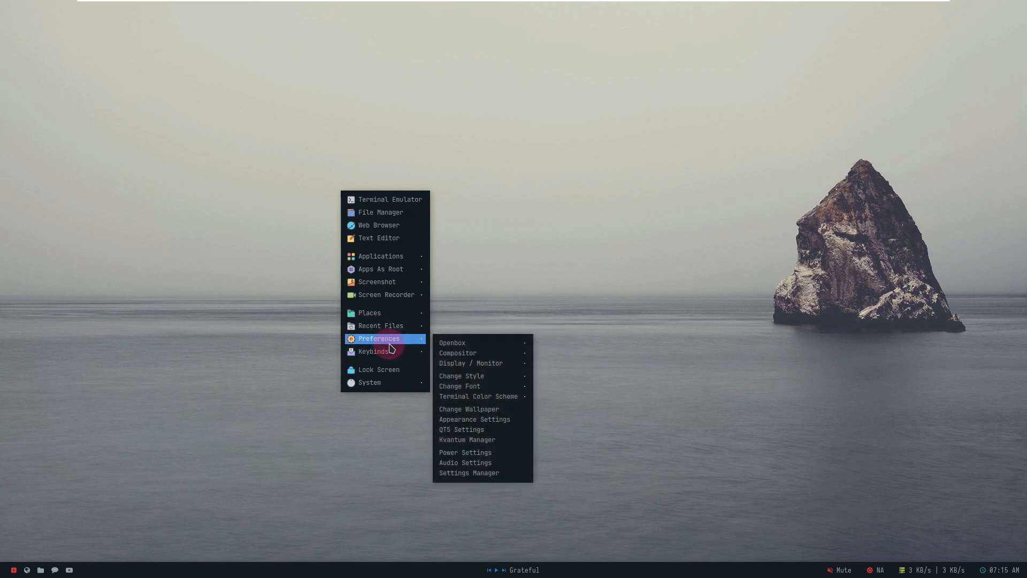
mouse_move(497, 374)
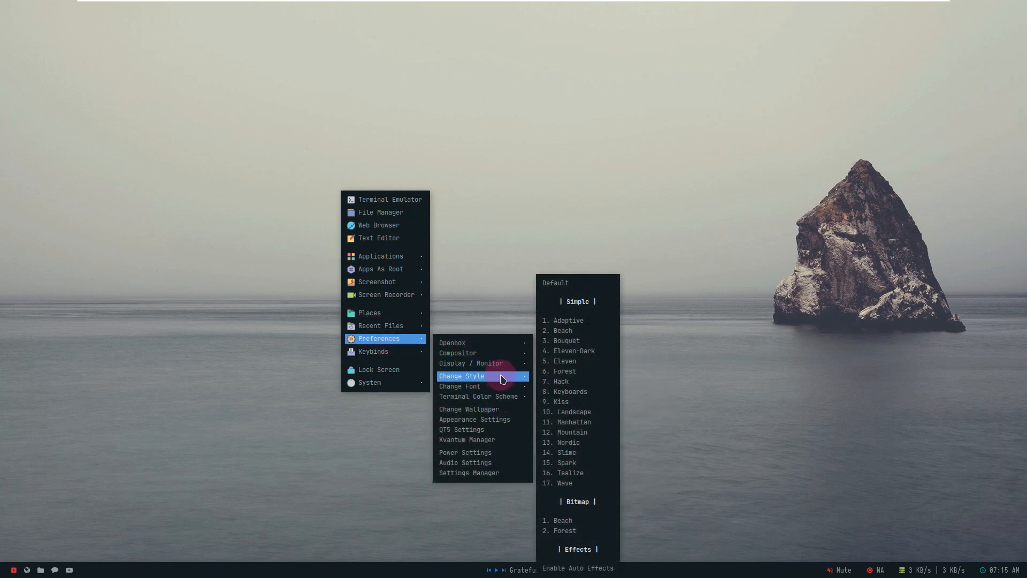
click(577, 373)
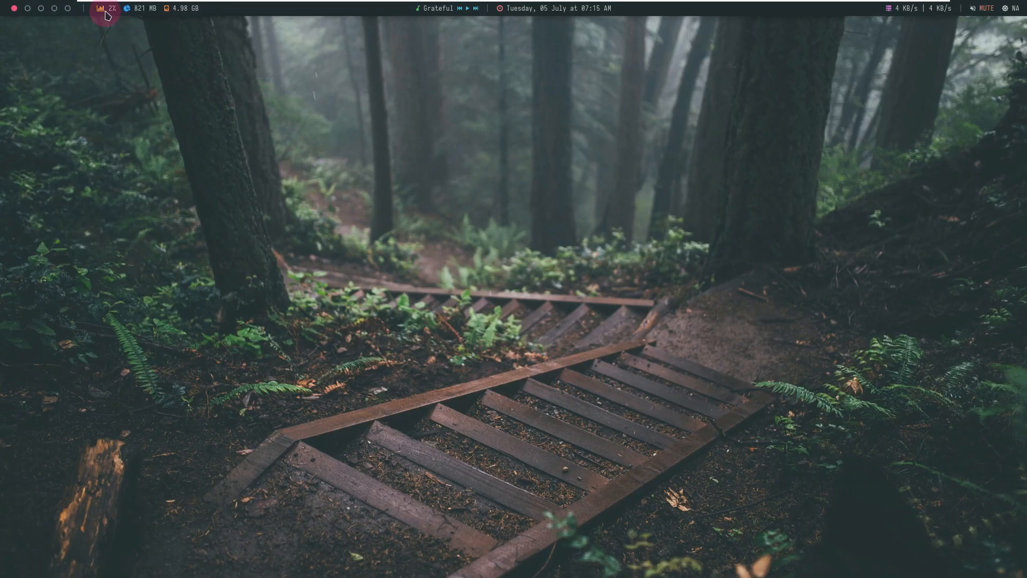
Open the process list from the bar's memory indicator and close both resulting terminal windows
double_click(139, 9)
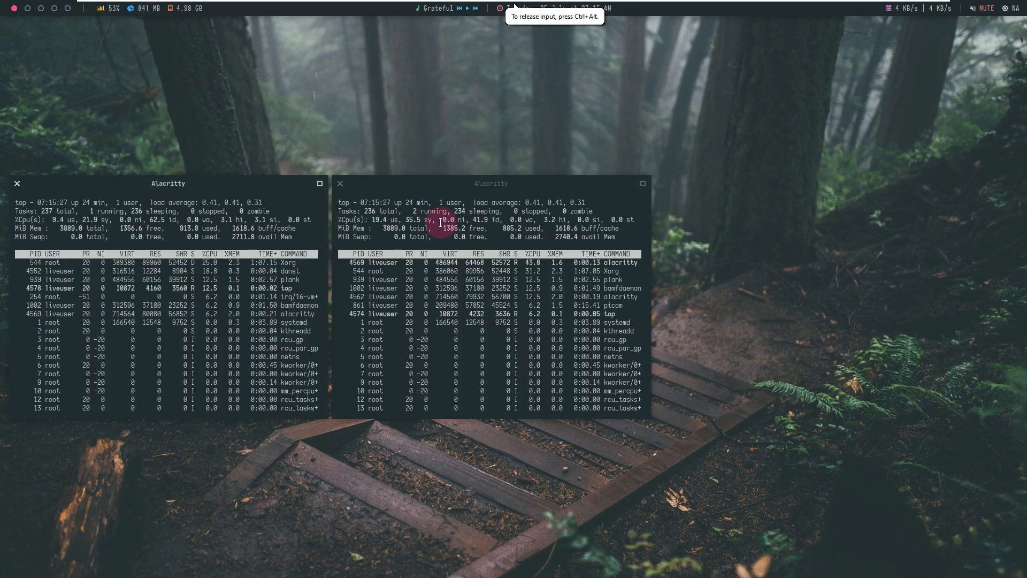
click(340, 184)
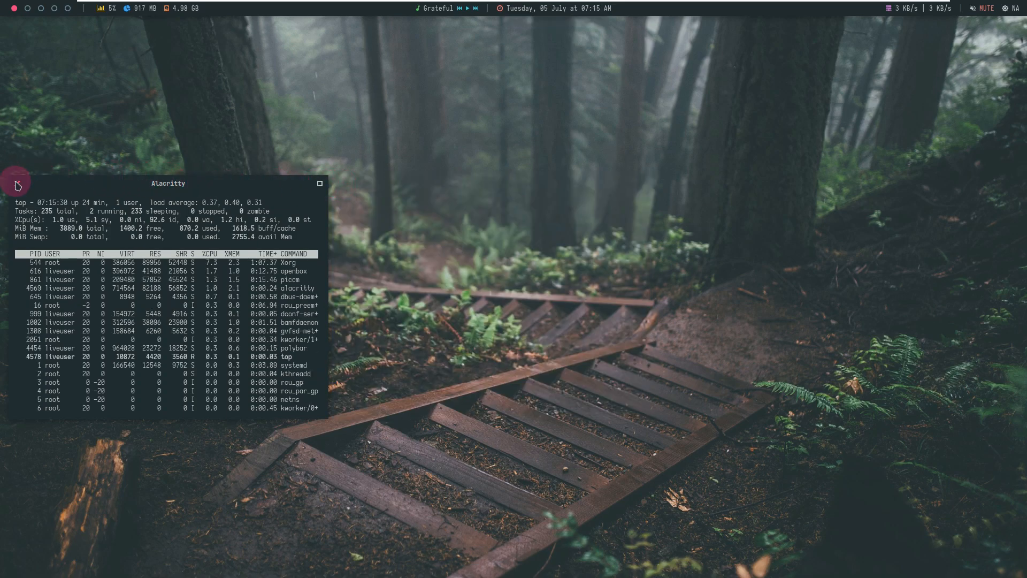
click(18, 185)
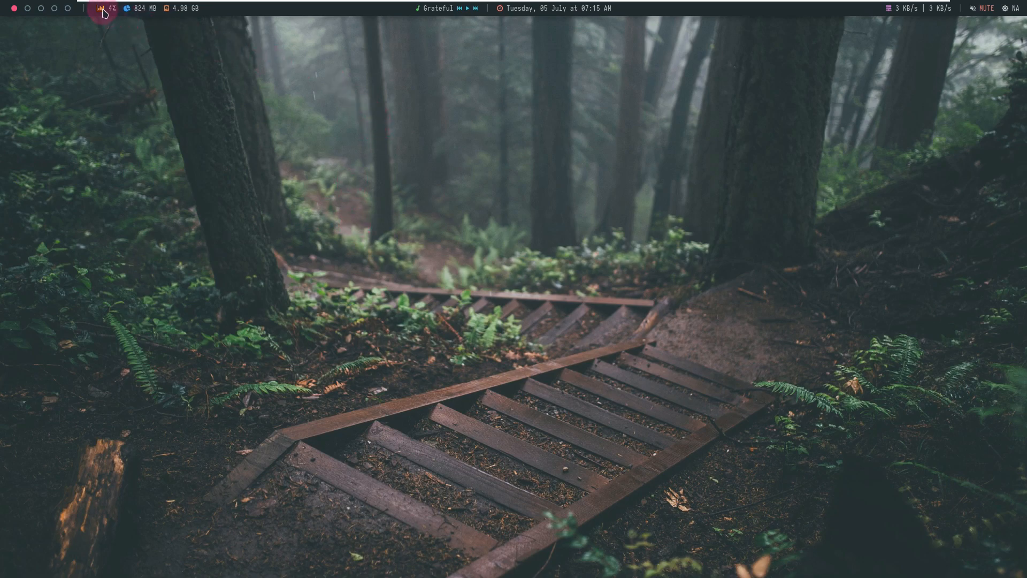
Open the process list from the bar's CPU indicator, examine it in a maximized terminal, and close it
click(105, 14)
click(391, 247)
click(642, 184)
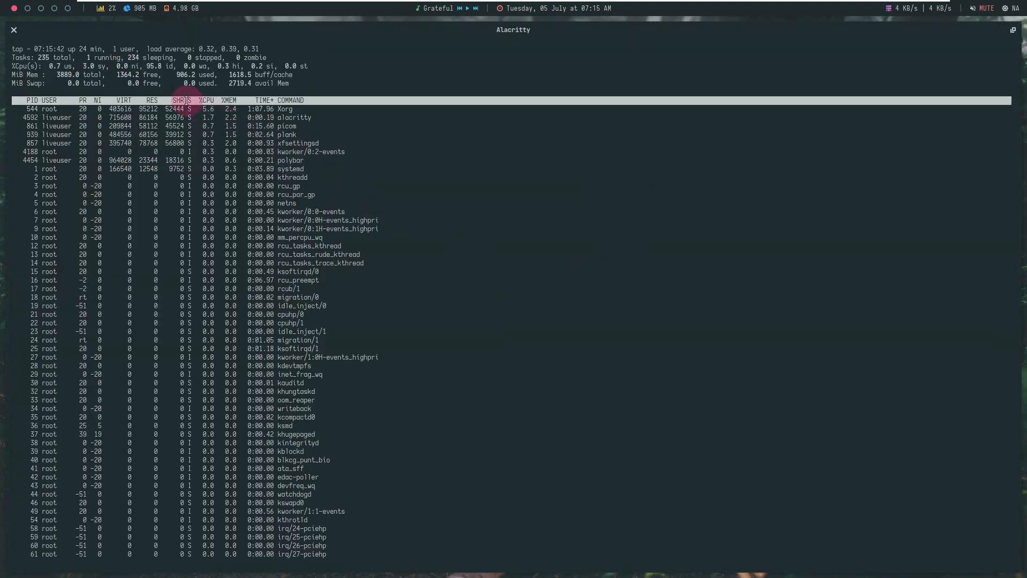
click(15, 31)
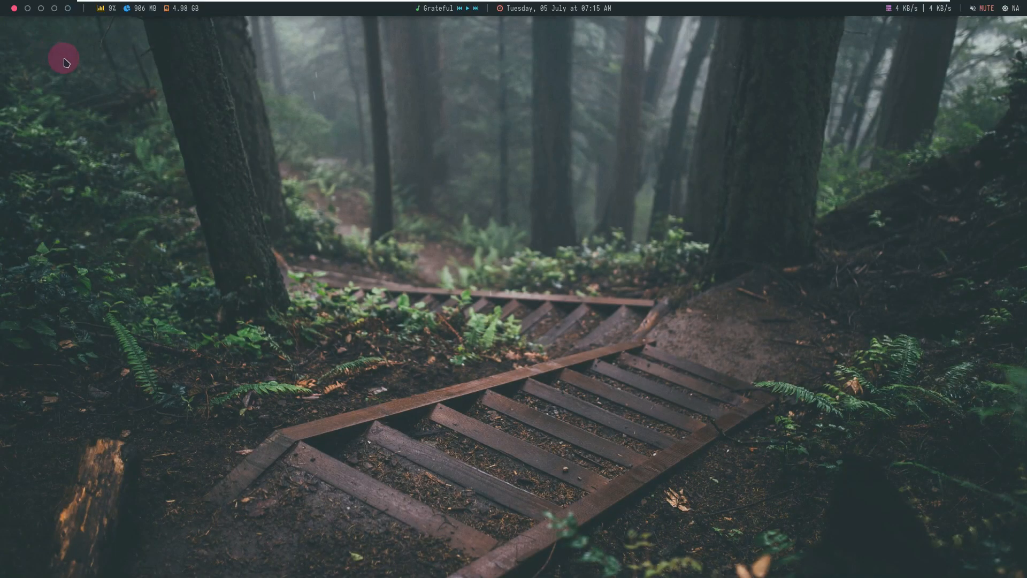
Switch the bar's clock to the full date format with year and seconds
click(511, 8)
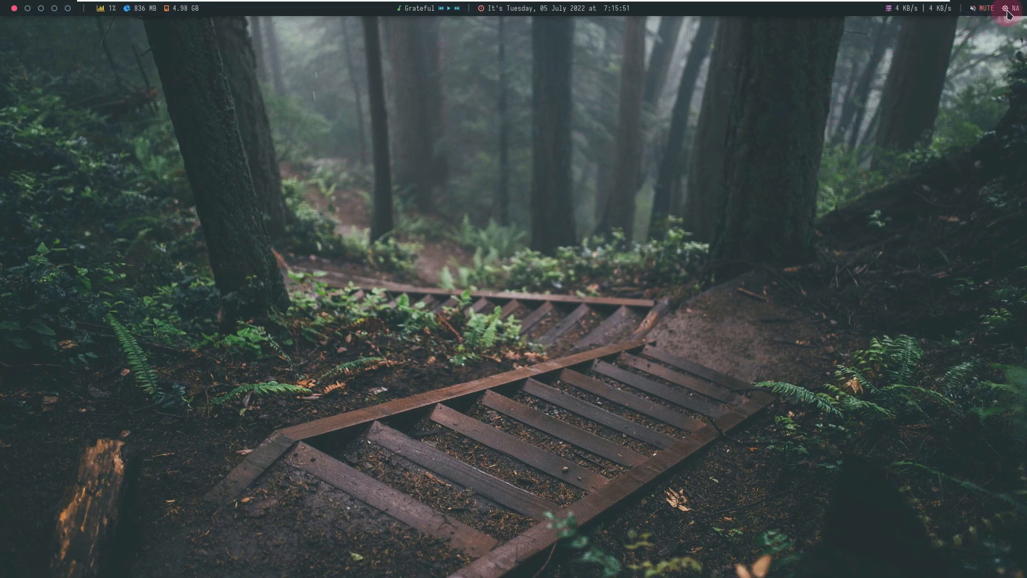
Set the Openbox menu style to Iconic in the desktop preferences
right_click(268, 186)
mouse_move(314, 281)
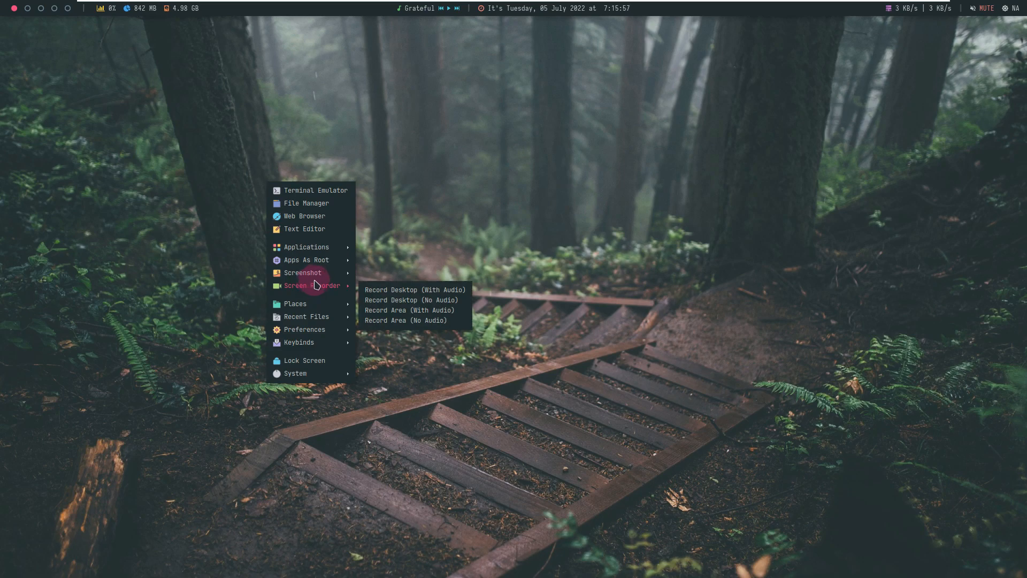
mouse_move(323, 335)
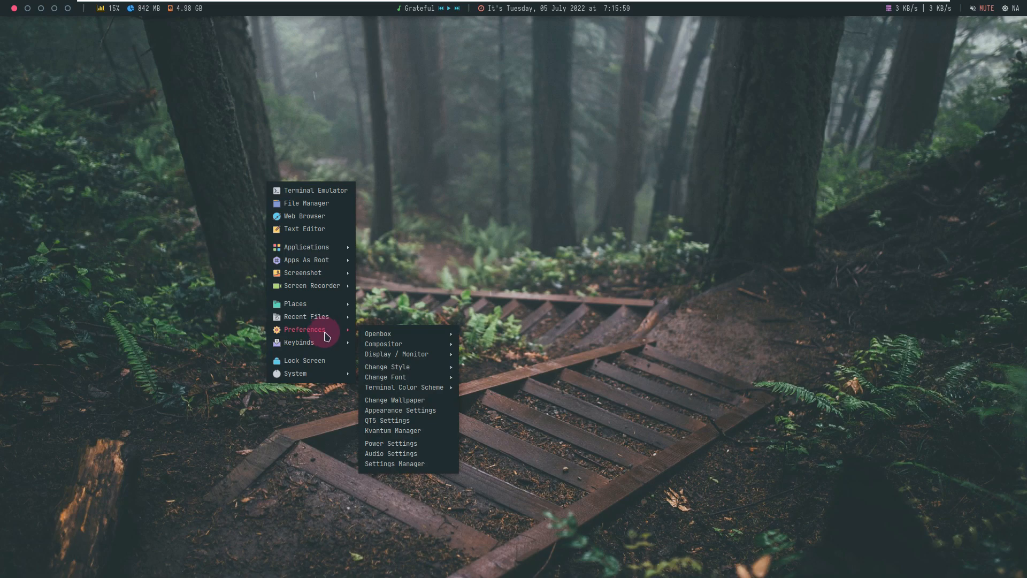
mouse_move(379, 333)
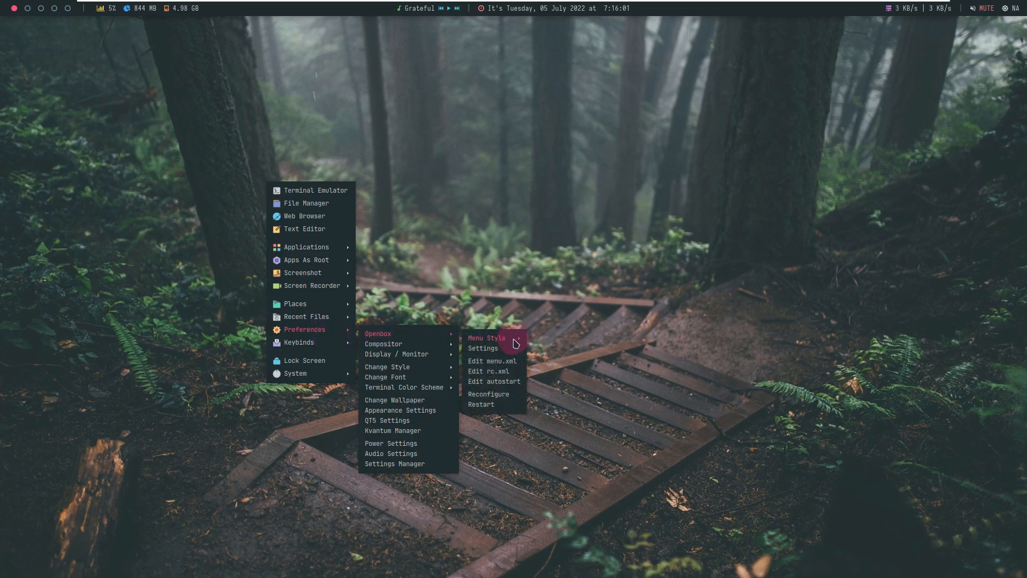
mouse_move(514, 343)
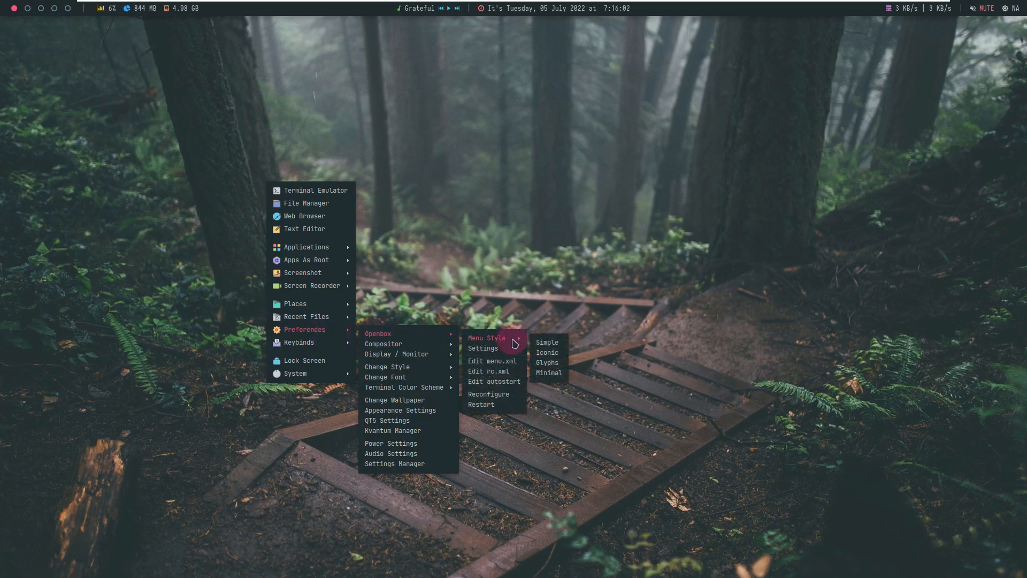
click(543, 354)
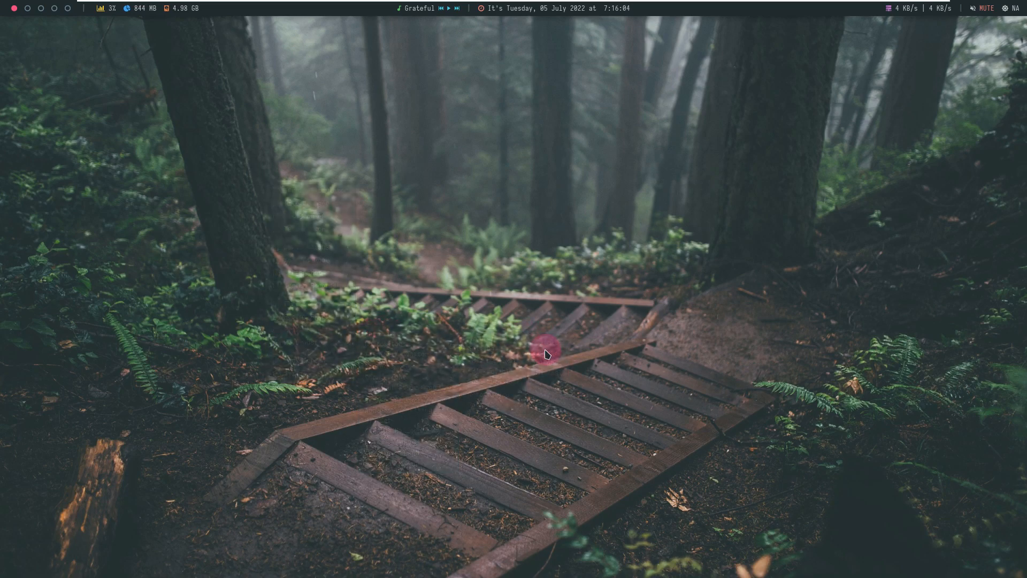
Change the desktop style to the simple Manhattan style
right_click(259, 195)
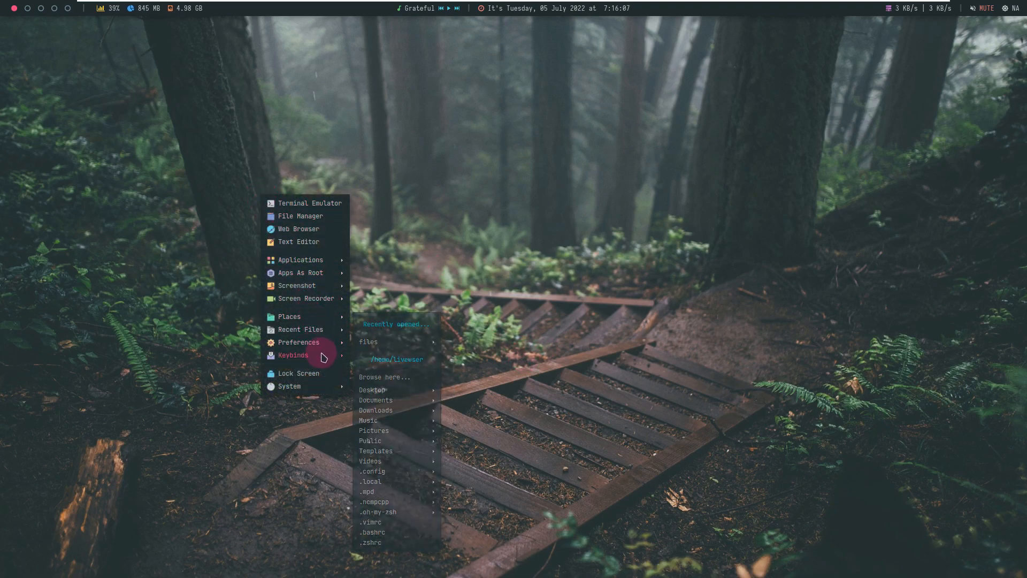
mouse_move(337, 348)
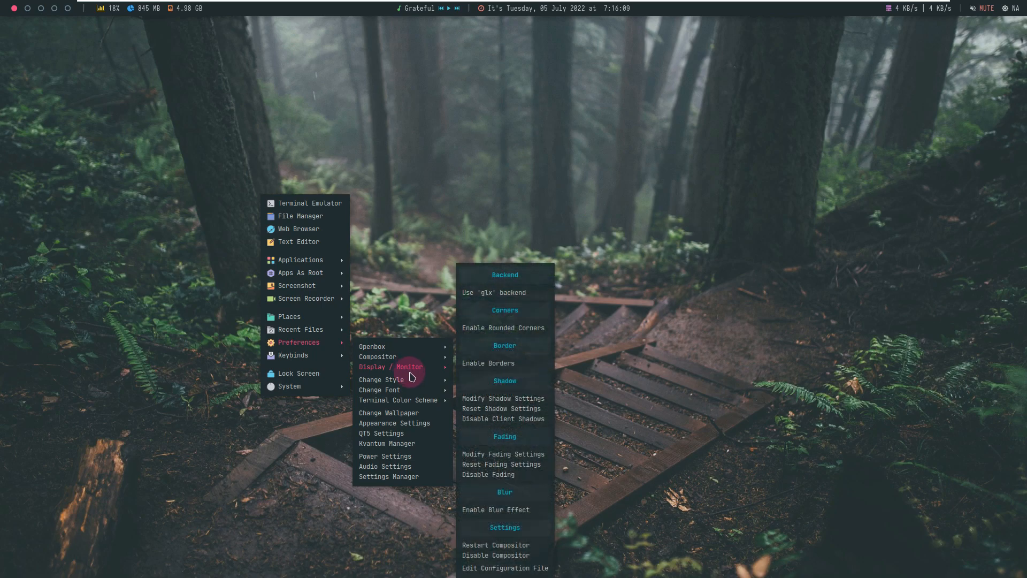
mouse_move(415, 384)
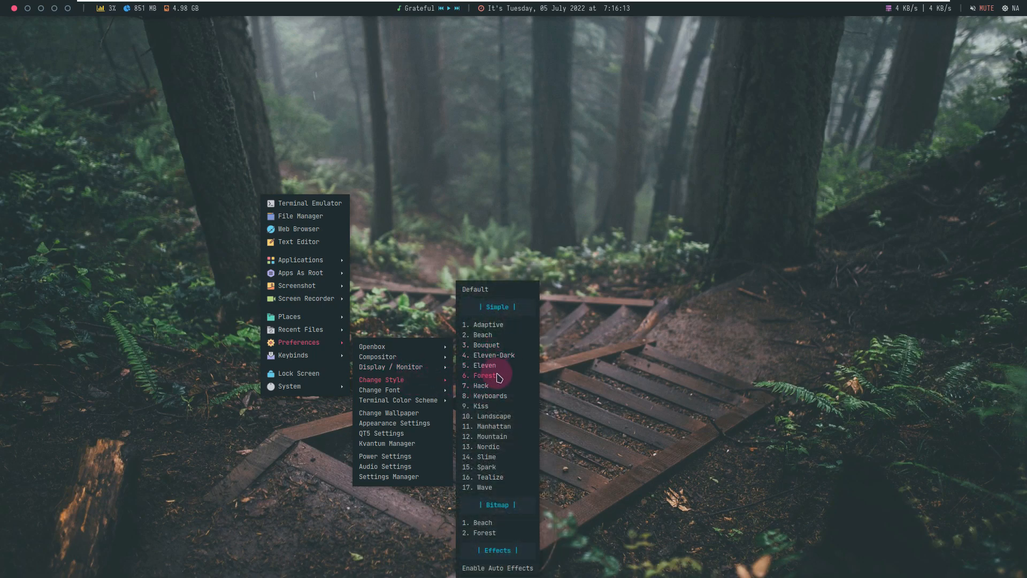
click(502, 427)
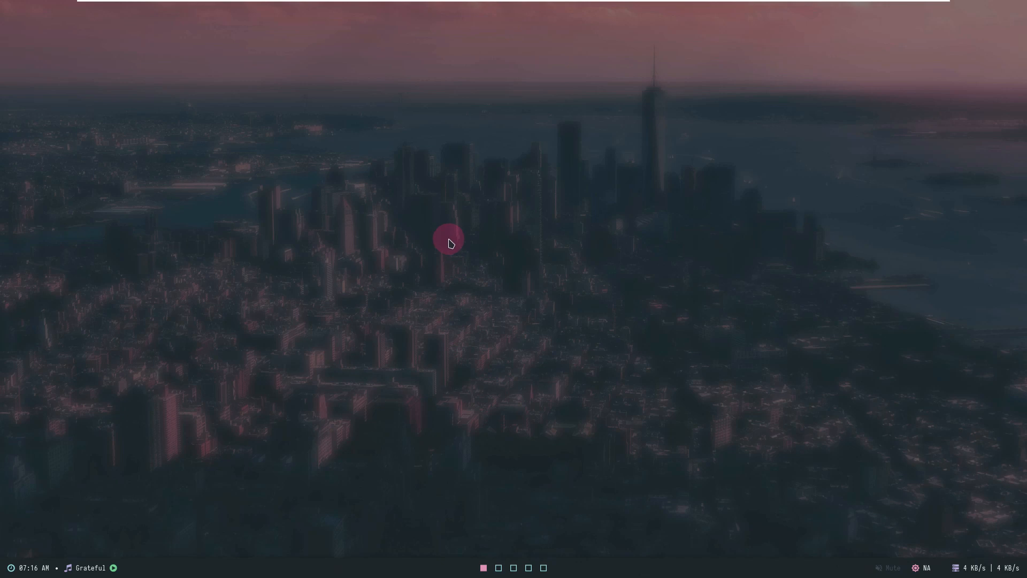
Apply the purple city skyline at sunset as the full-screen wallpaper with Zoomed Fill and close the wallpaper chooser
right_click(419, 228)
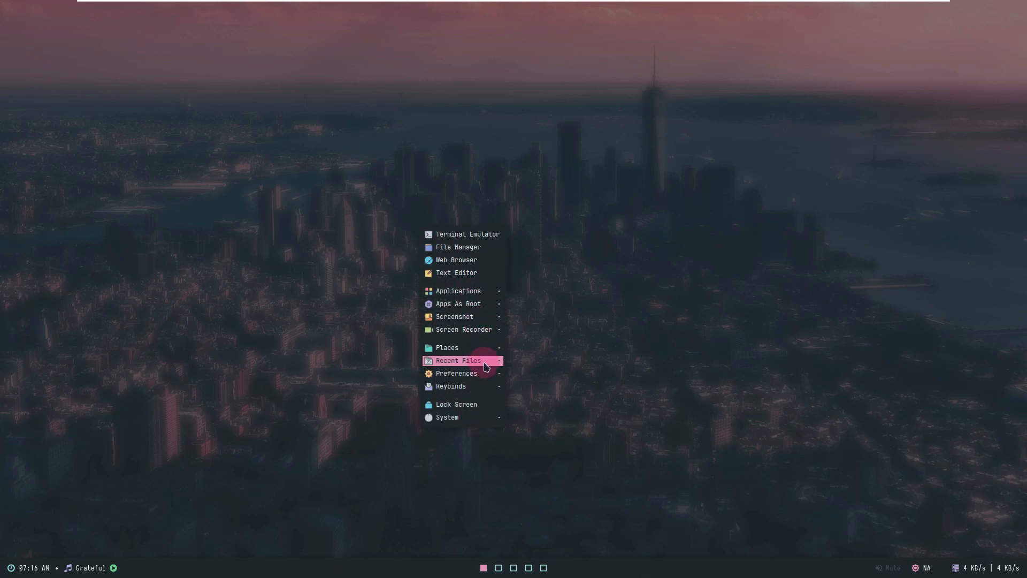
mouse_move(485, 374)
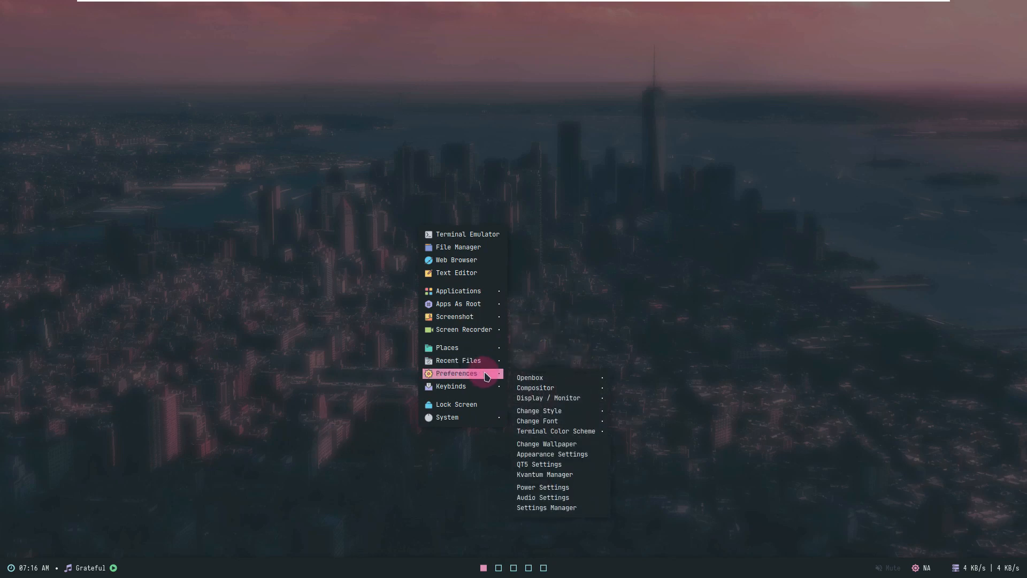
click(572, 448)
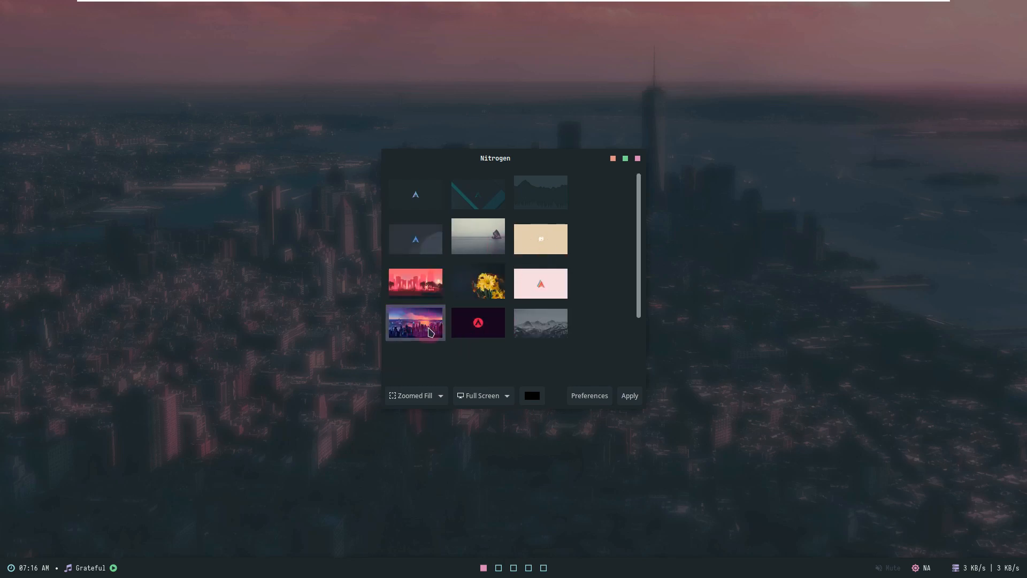
click(626, 396)
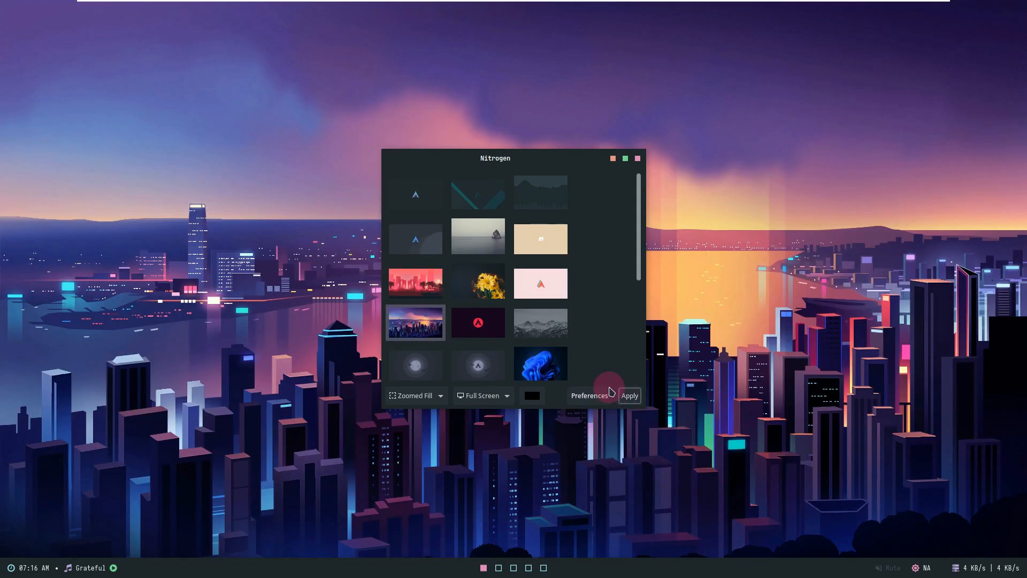
click(636, 158)
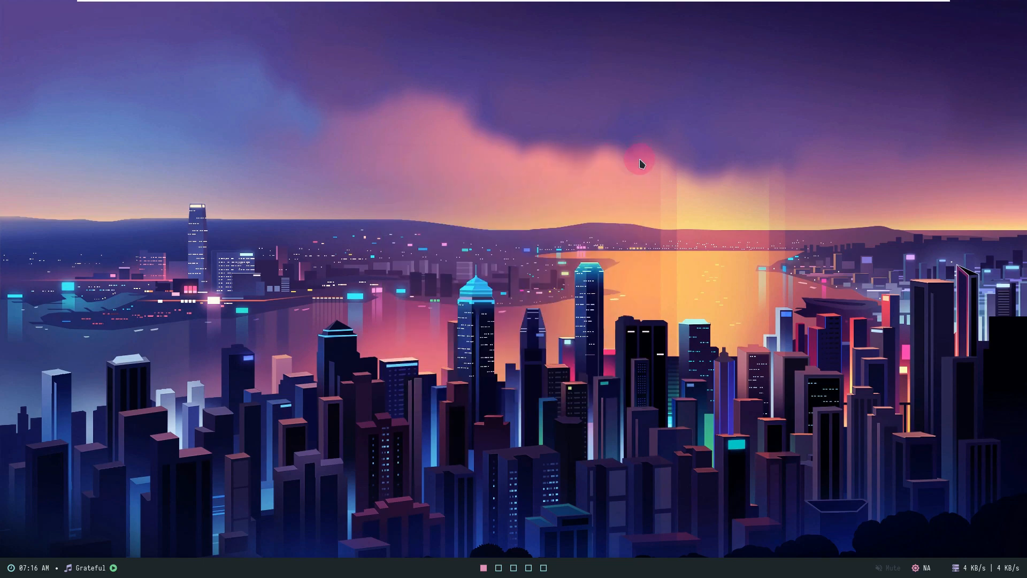
Change the desktop style to the simple Adaptive style
right_click(361, 159)
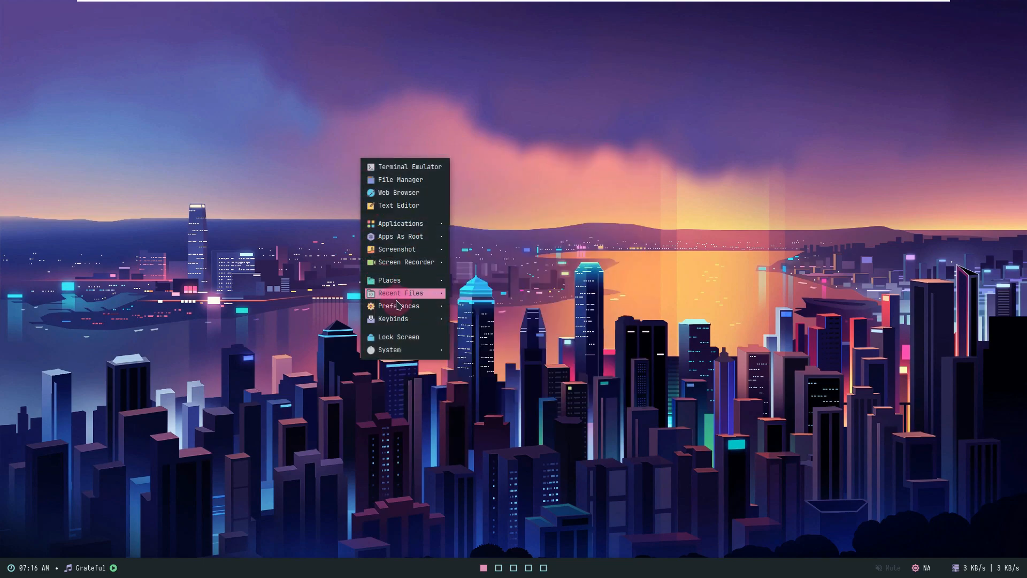
mouse_move(401, 305)
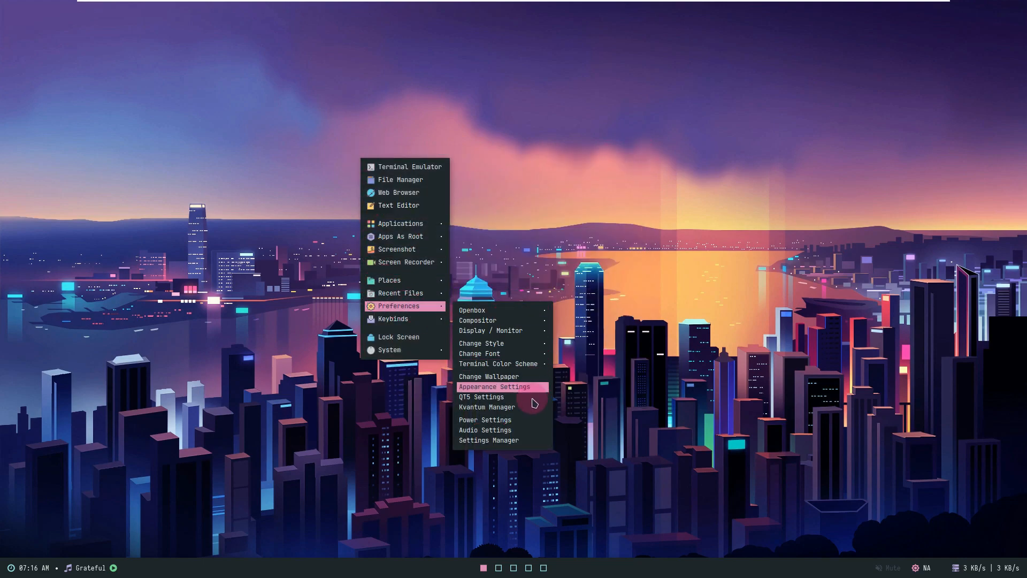
mouse_move(502, 347)
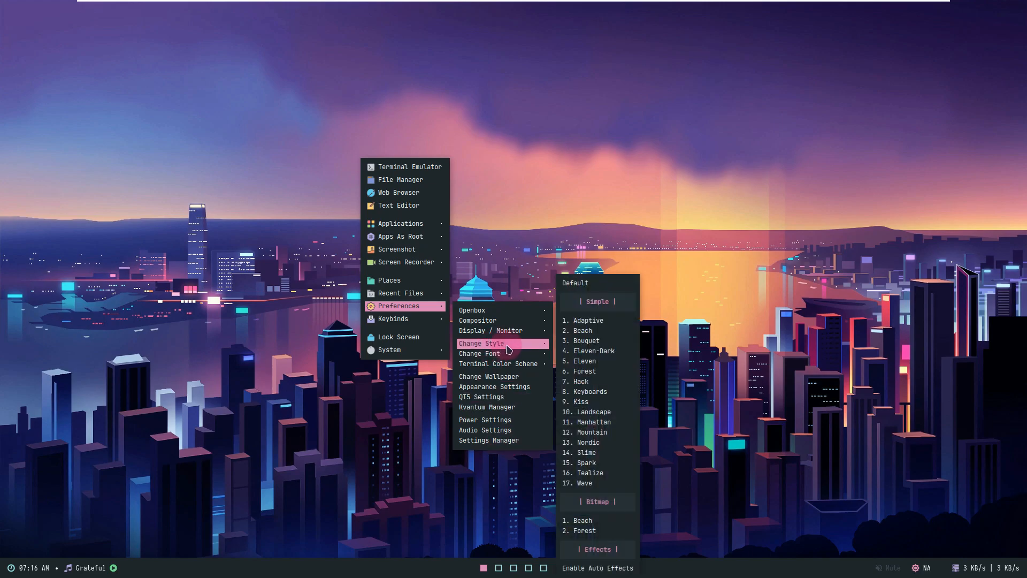
click(588, 320)
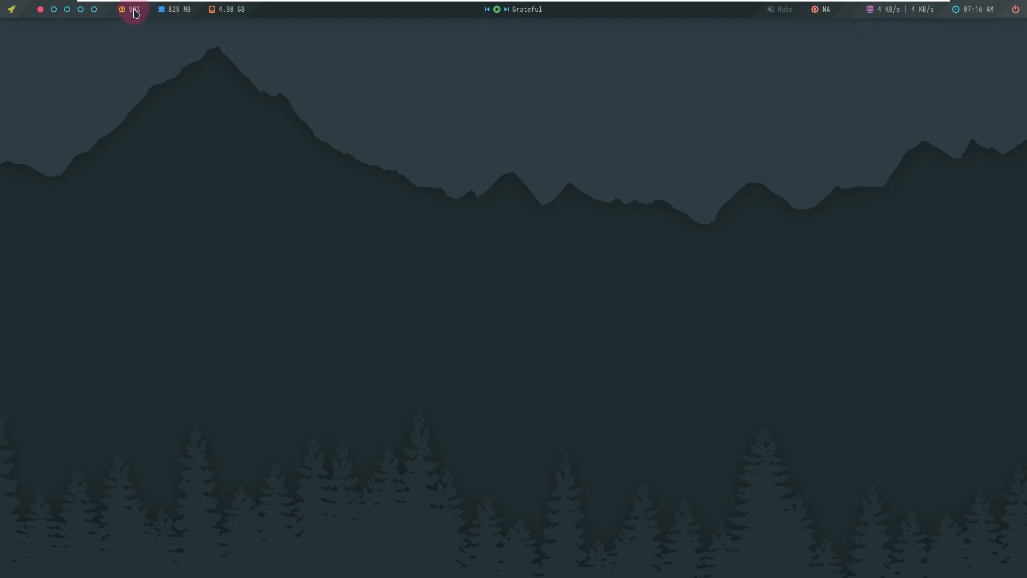
Open the application launcher from the bar and look through its whole list of applications
click(12, 9)
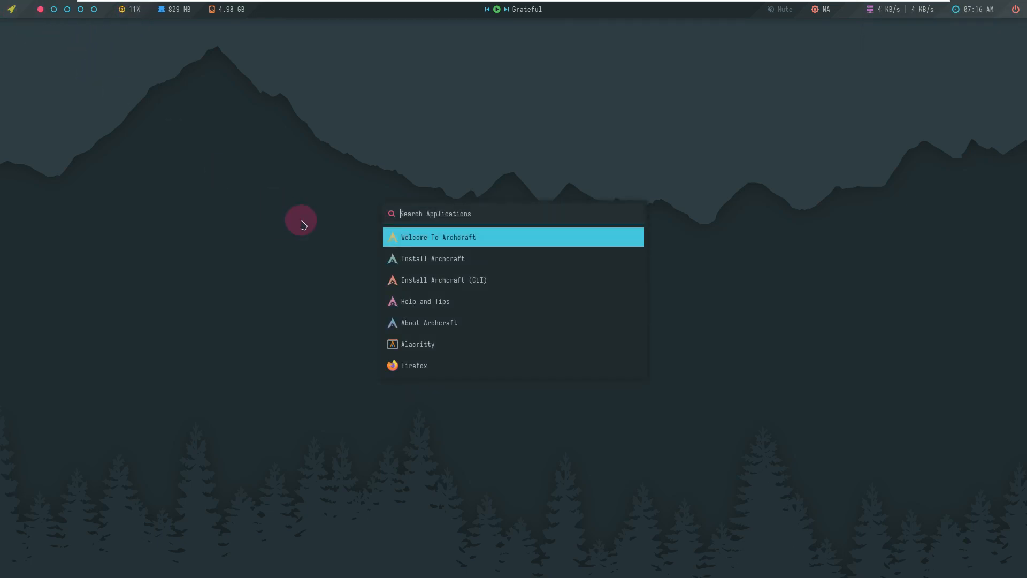
scroll(448, 351, down, 7)
scroll(445, 357, down, 15)
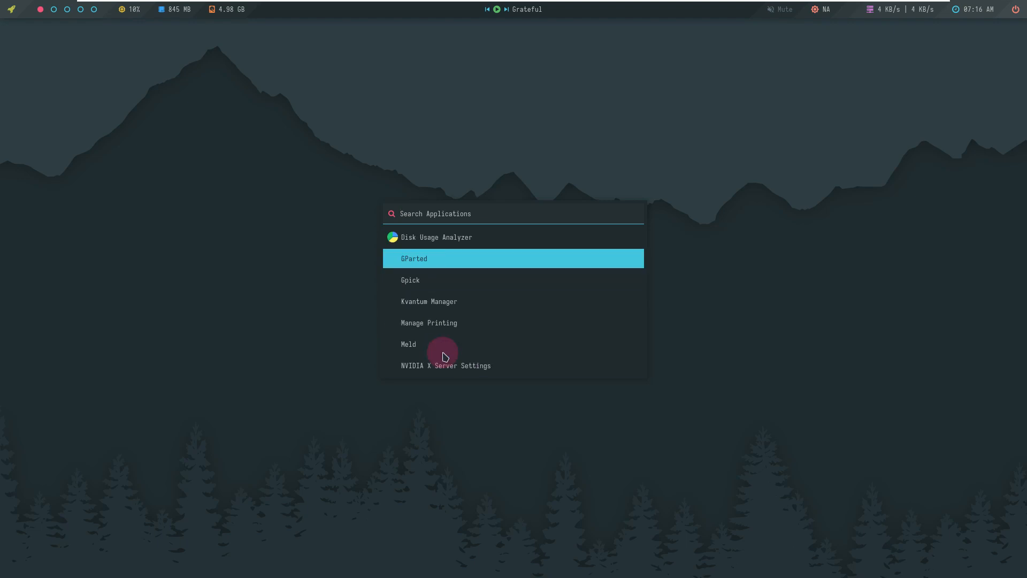
scroll(445, 357, down, 2)
scroll(445, 356, down, 10)
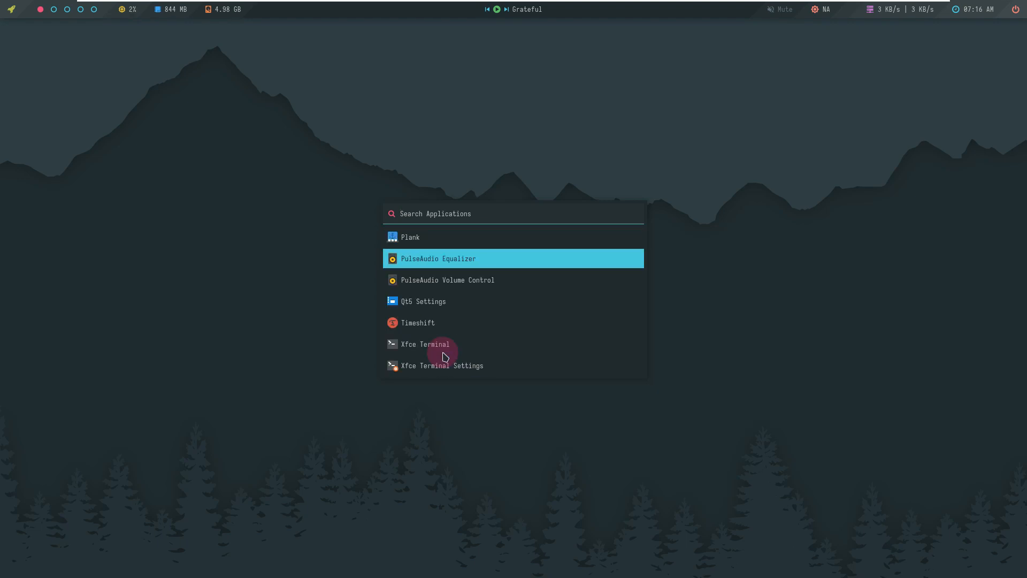
scroll(445, 357, up, 18)
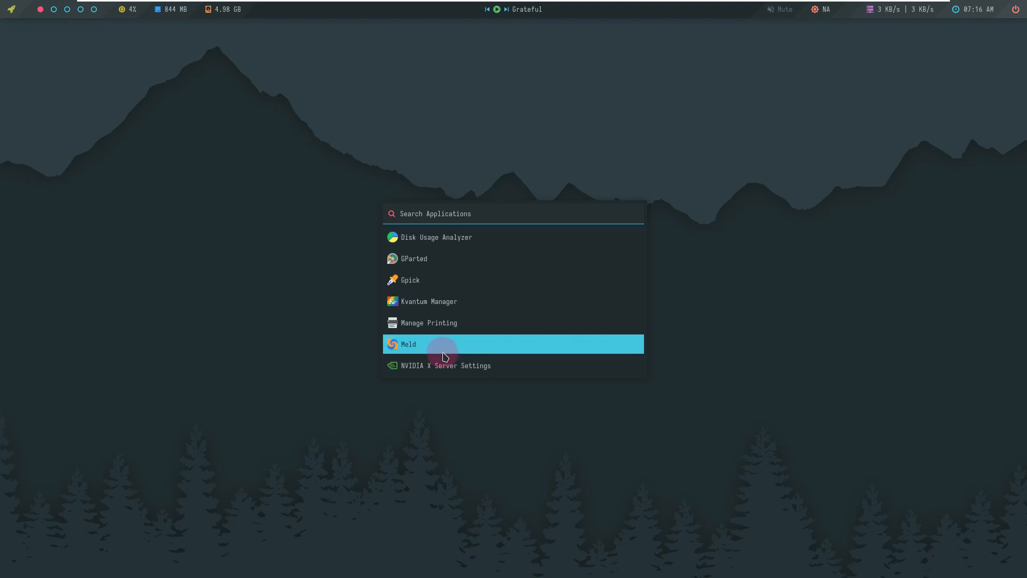
scroll(445, 357, up, 12)
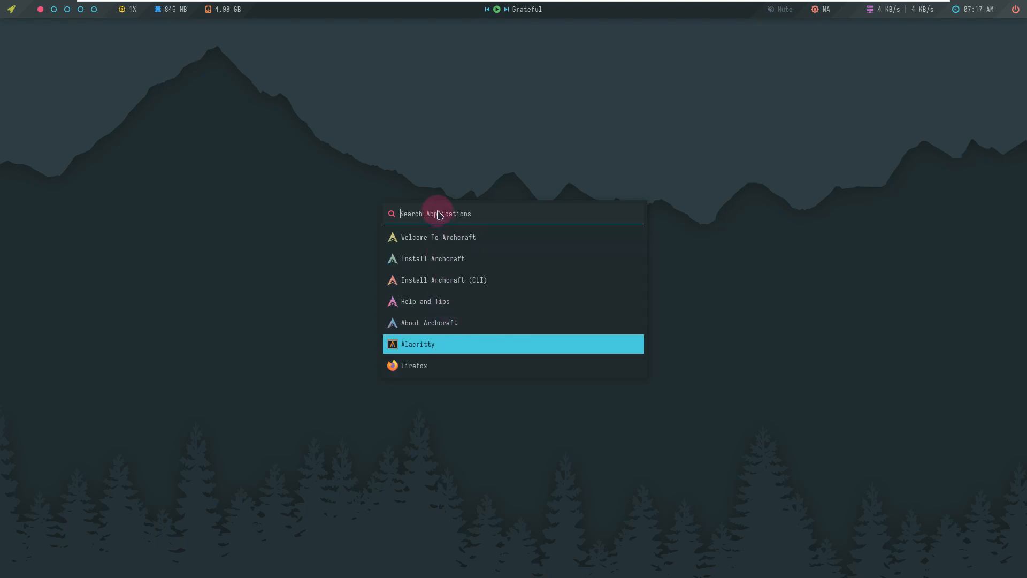
Search the launcher for "system", launch the highlighted Alacritty entry and close its terminal window
text(system)
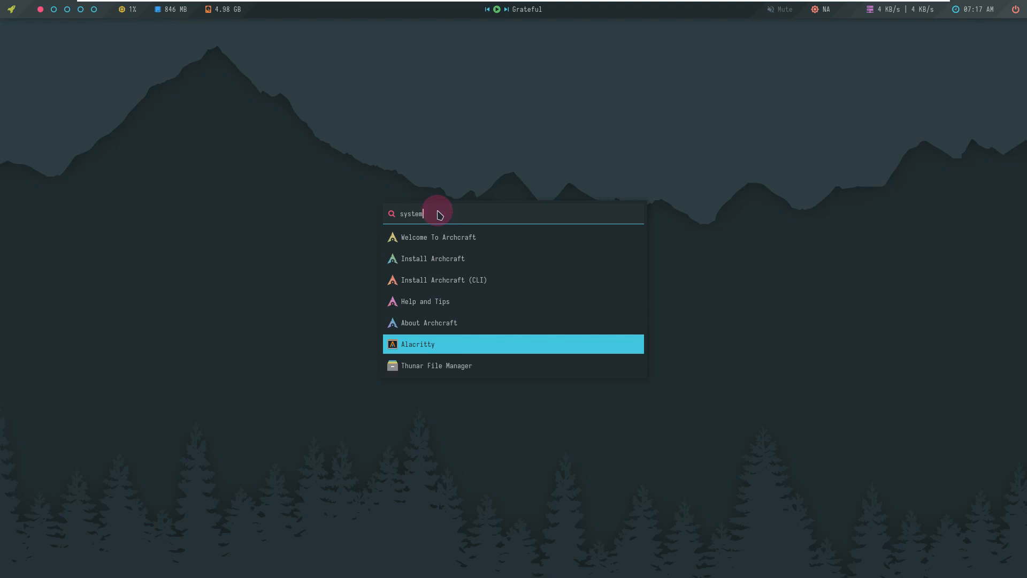
key(Return)
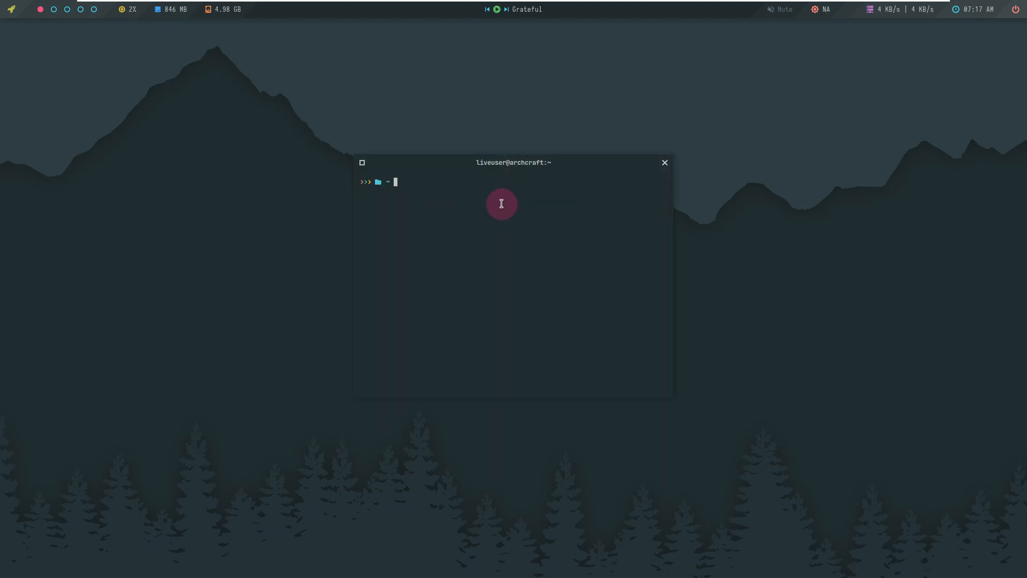
click(664, 162)
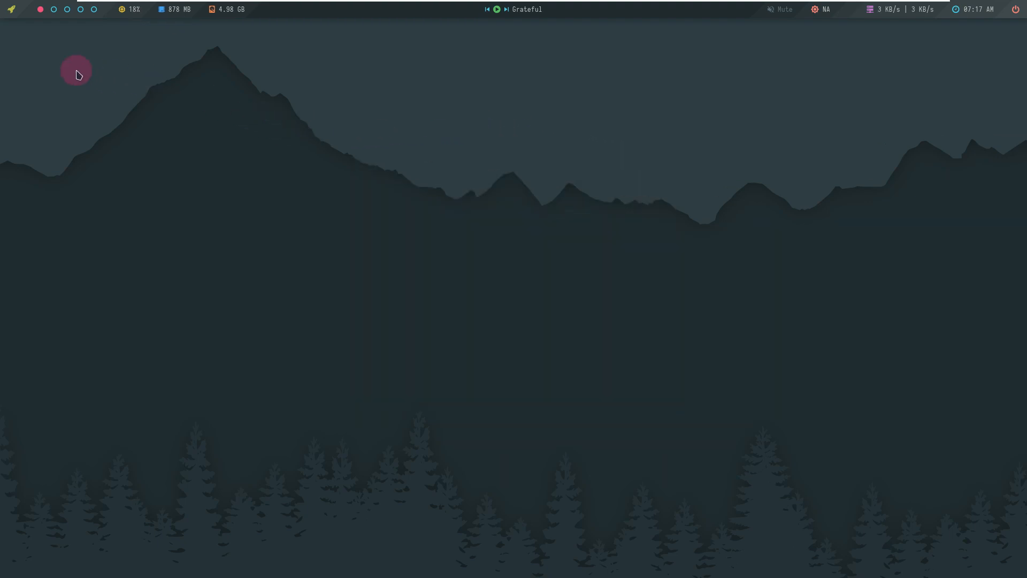
Search the application launcher for "syste", look through the matching applications and close the launcher
click(12, 11)
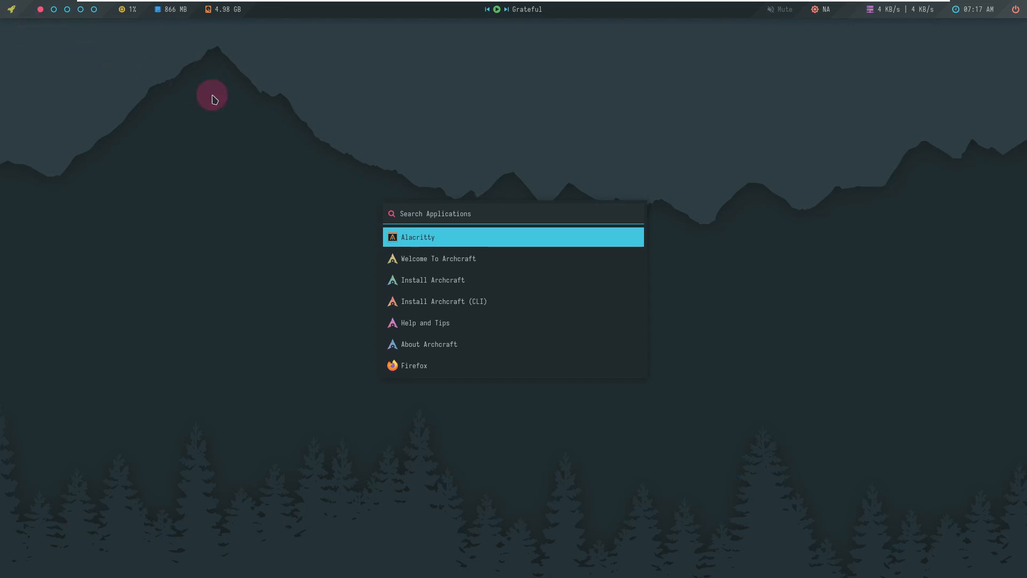
text(s)
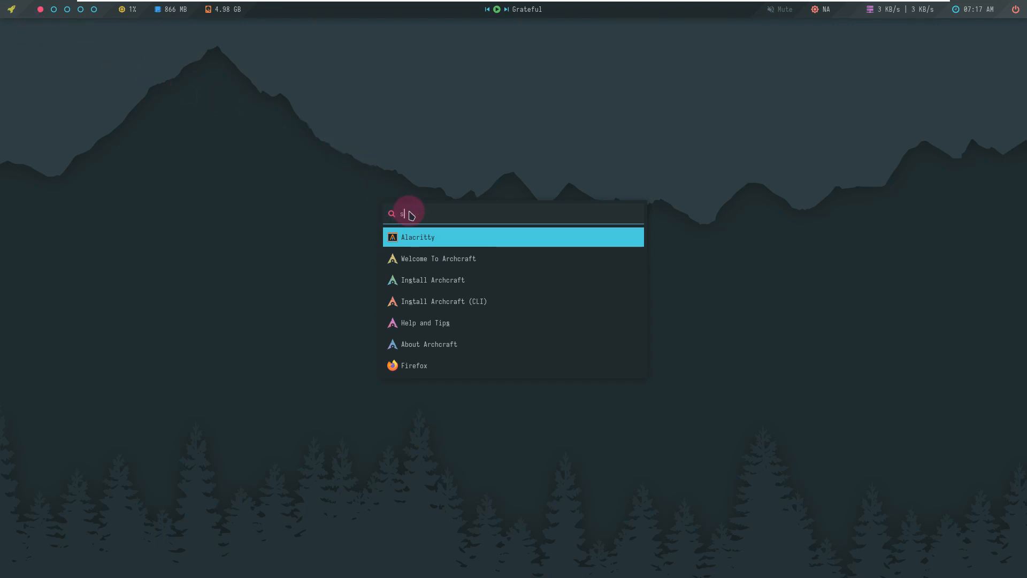
key(BackSpace)
text(syste)
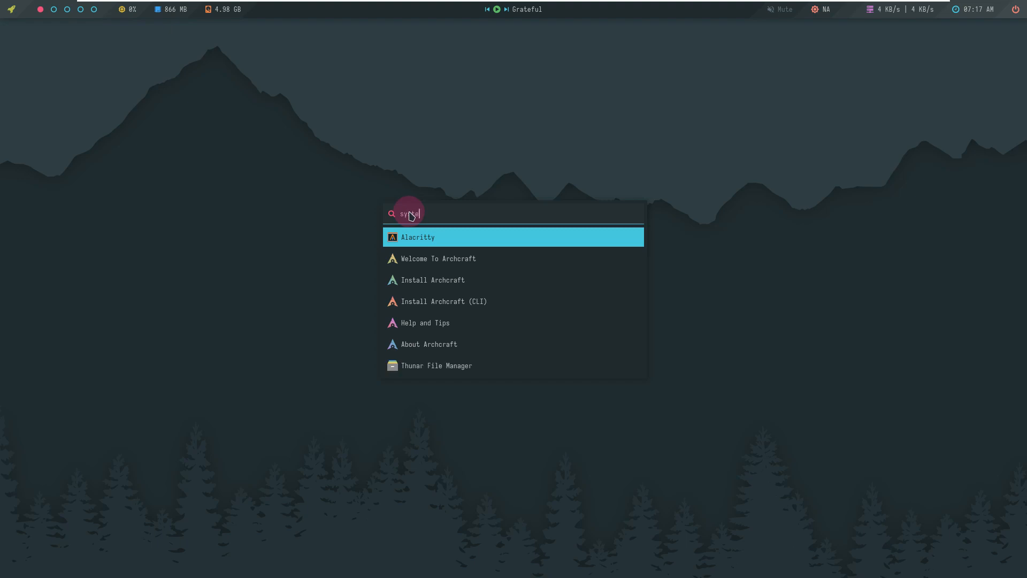
scroll(445, 294, down, 11)
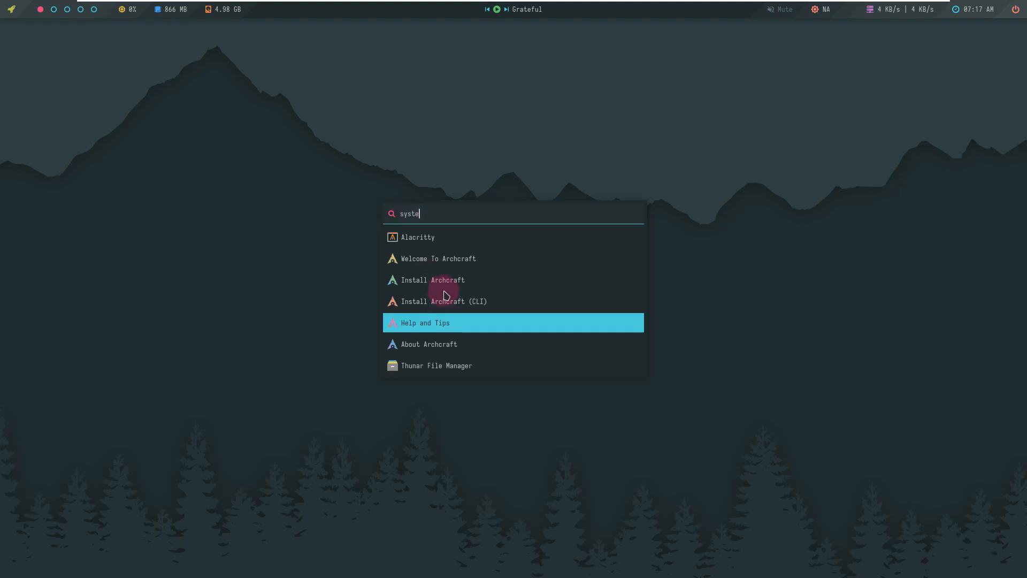
scroll(448, 308, down, 1)
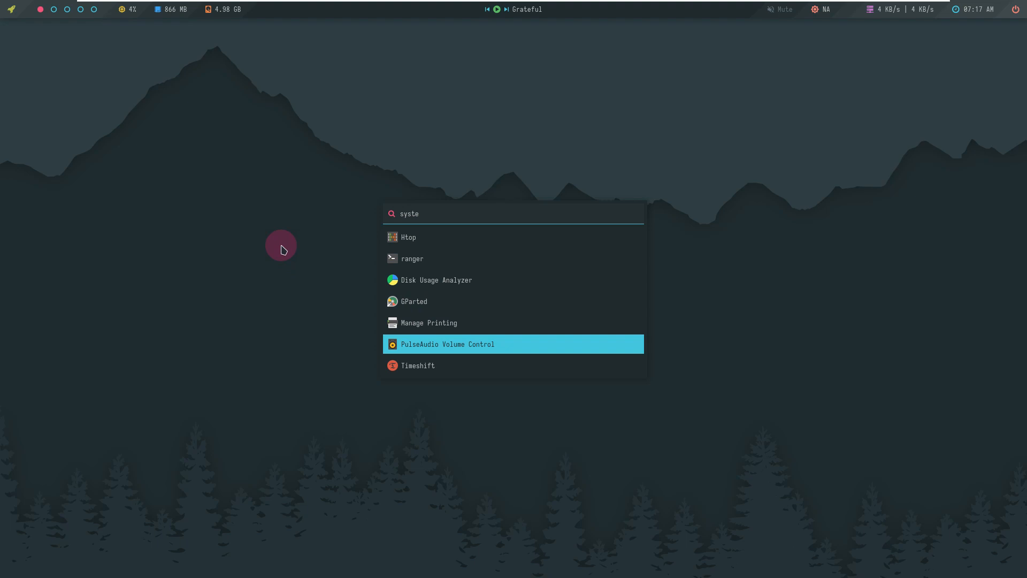
key(Escape)
Examine the desktop's Keybinds, System stats, Places and Preferences options and try to launch the web browser
right_click(278, 225)
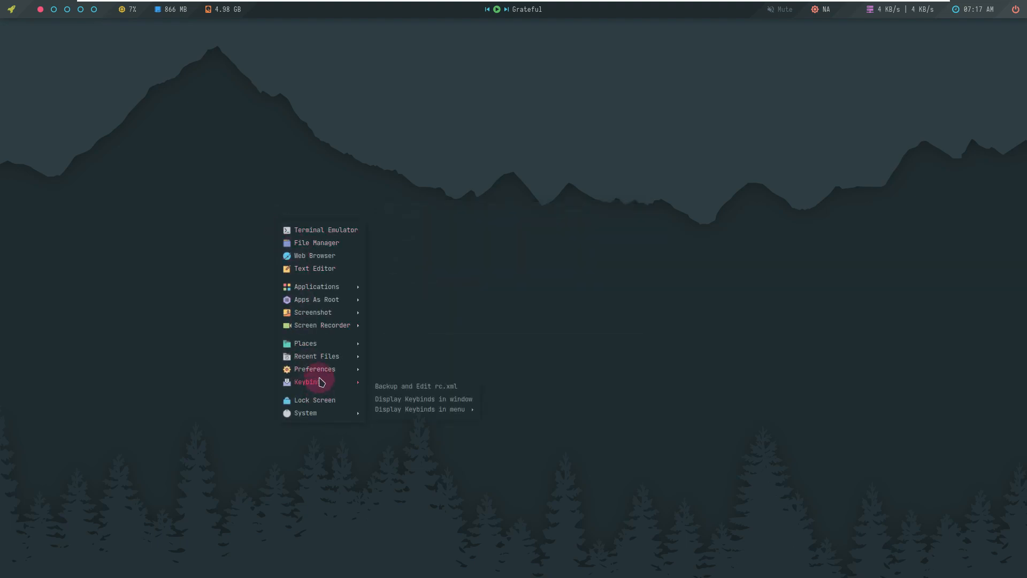
mouse_move(339, 413)
mouse_move(394, 418)
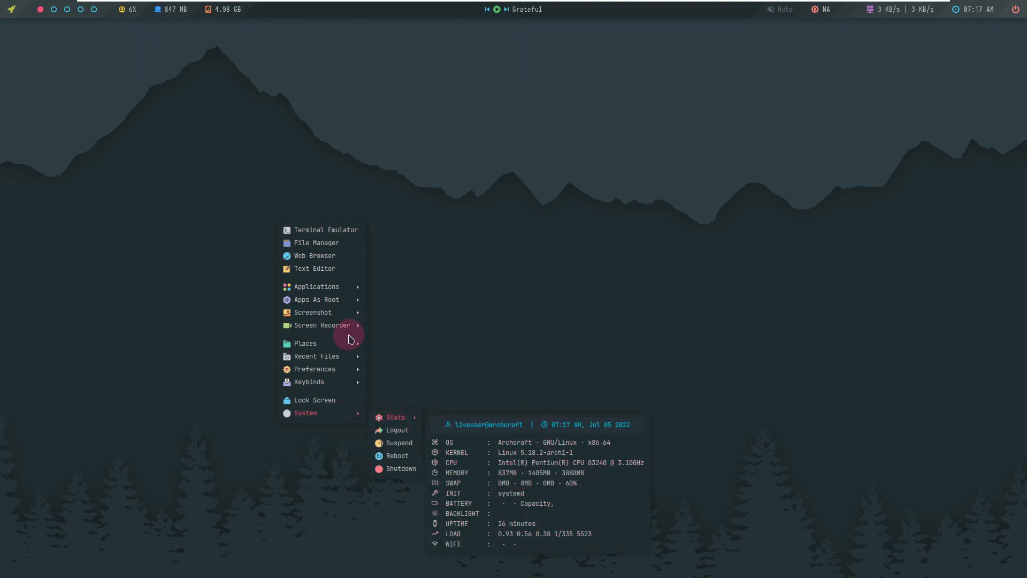
mouse_move(344, 345)
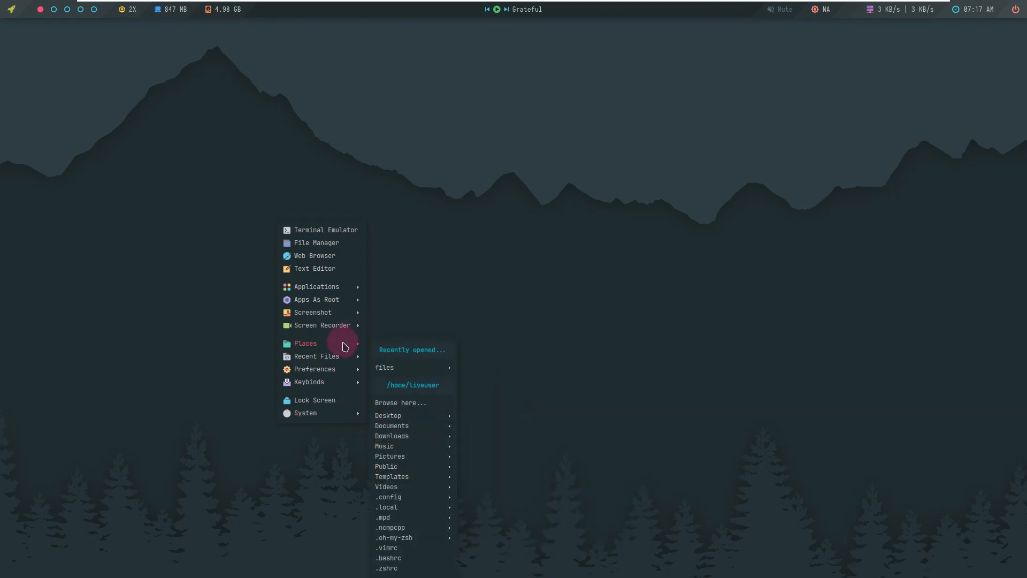
mouse_move(352, 371)
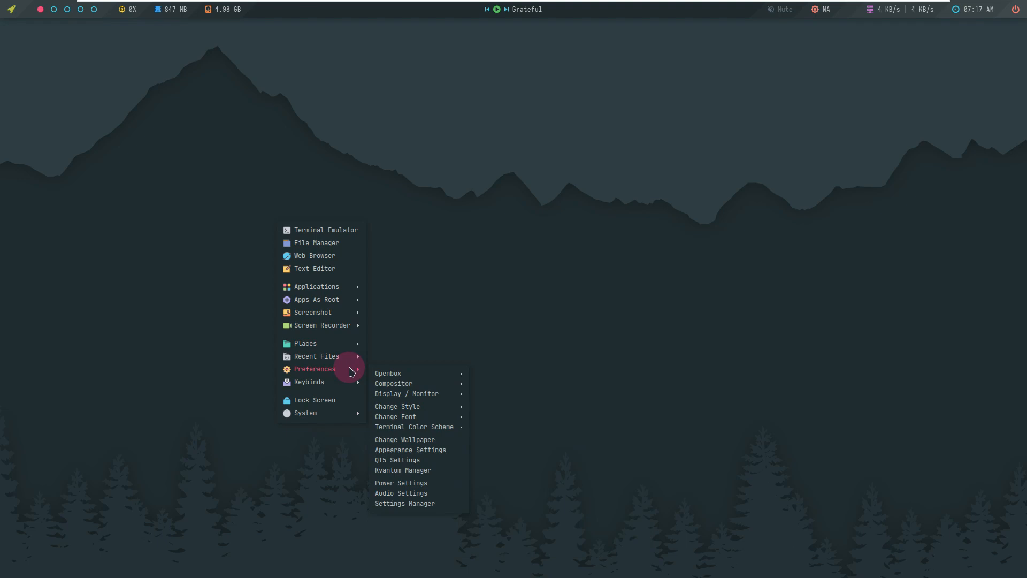
click(332, 259)
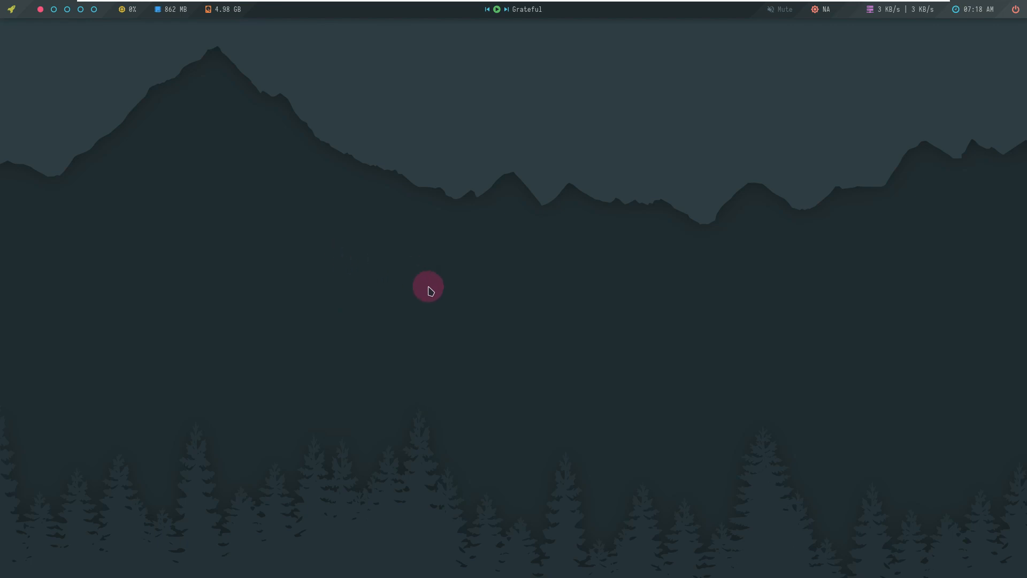
Browse the application launcher down to the Firefox entry and launch Firefox
click(15, 12)
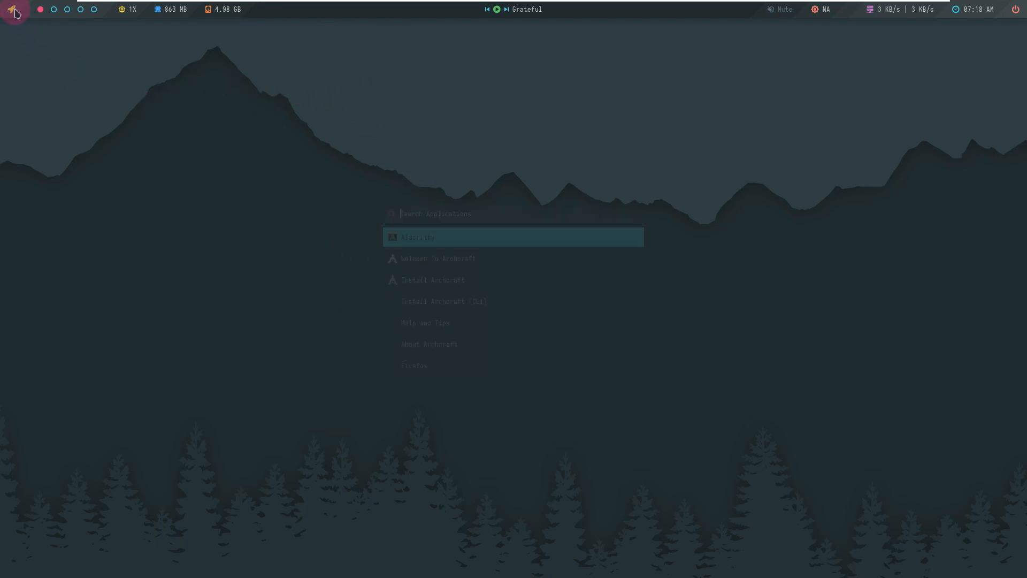
key(Down)
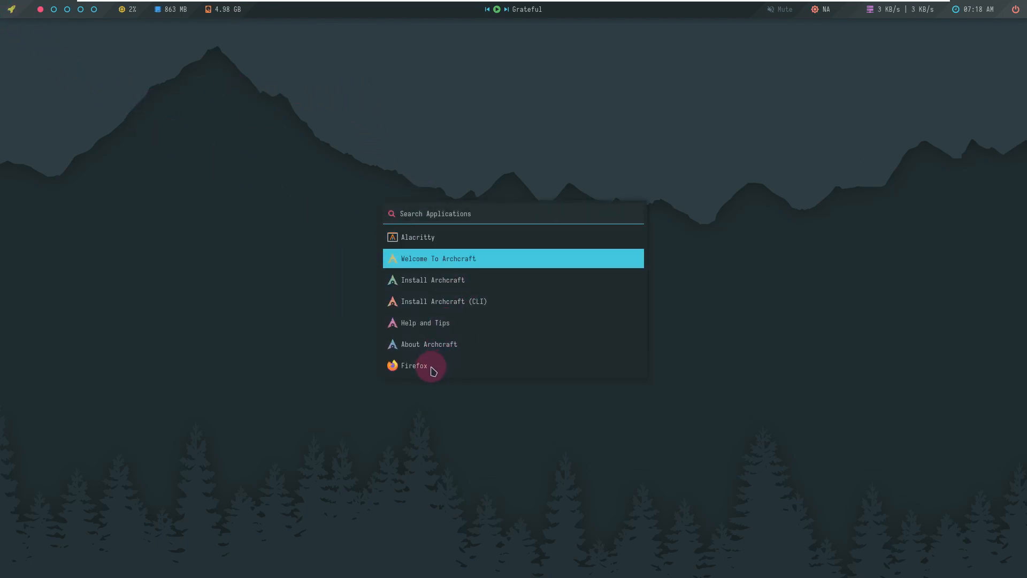
key(Down)
key(Down)
key(Down)
key(Down)
key(Down)
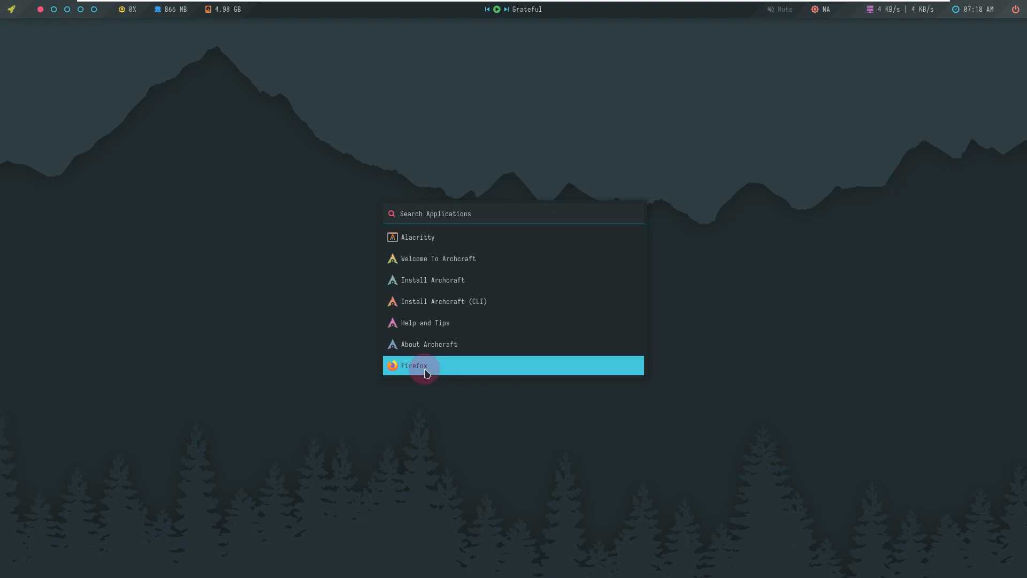
click(426, 369)
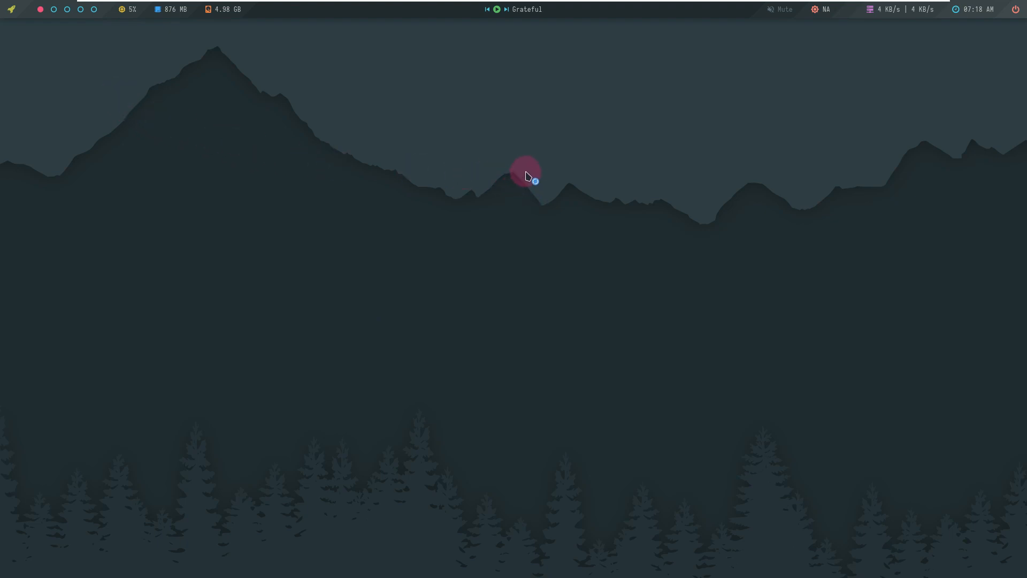
Examine the desktop's Recent Files, Screen Recorder, Apps As Root and Applications options, including the Office and Accessories categories
right_click(412, 138)
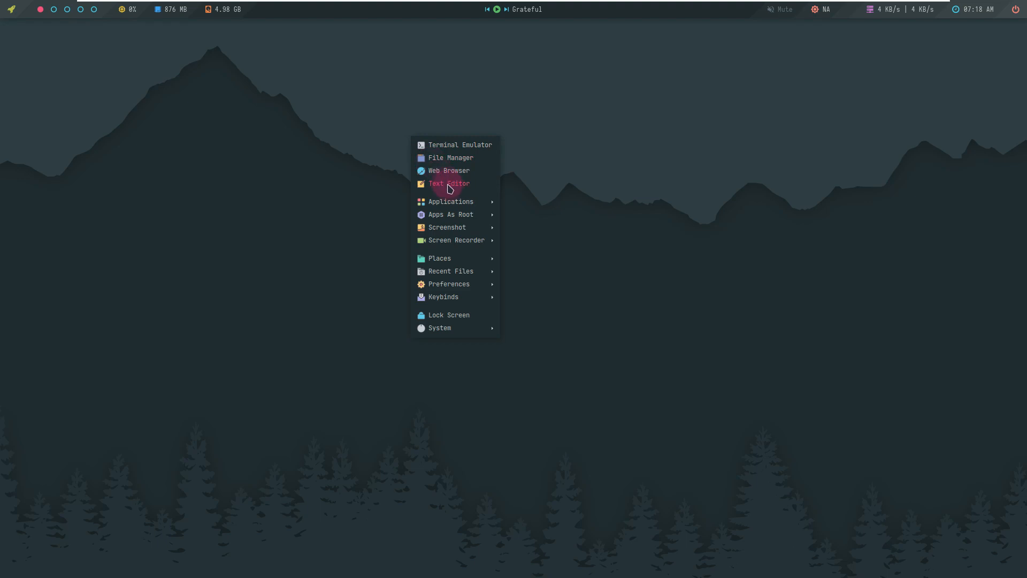
mouse_move(488, 297)
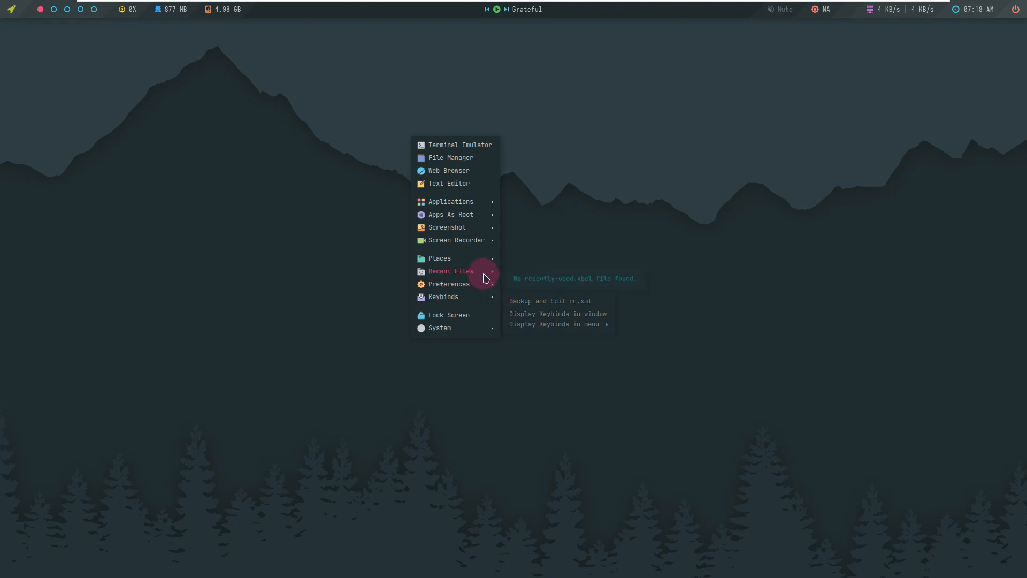
mouse_move(474, 263)
mouse_move(461, 247)
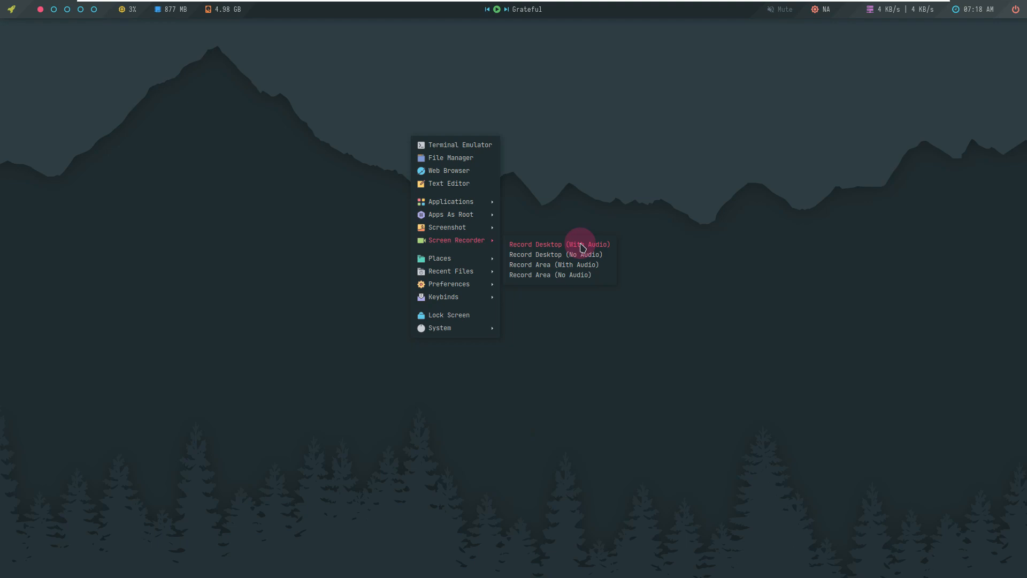
mouse_move(459, 228)
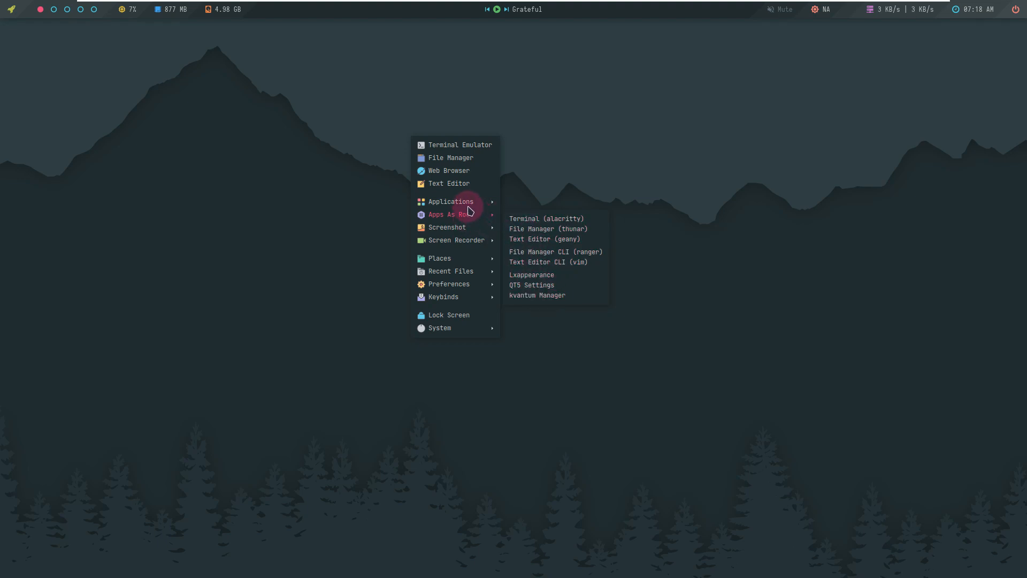
mouse_move(540, 289)
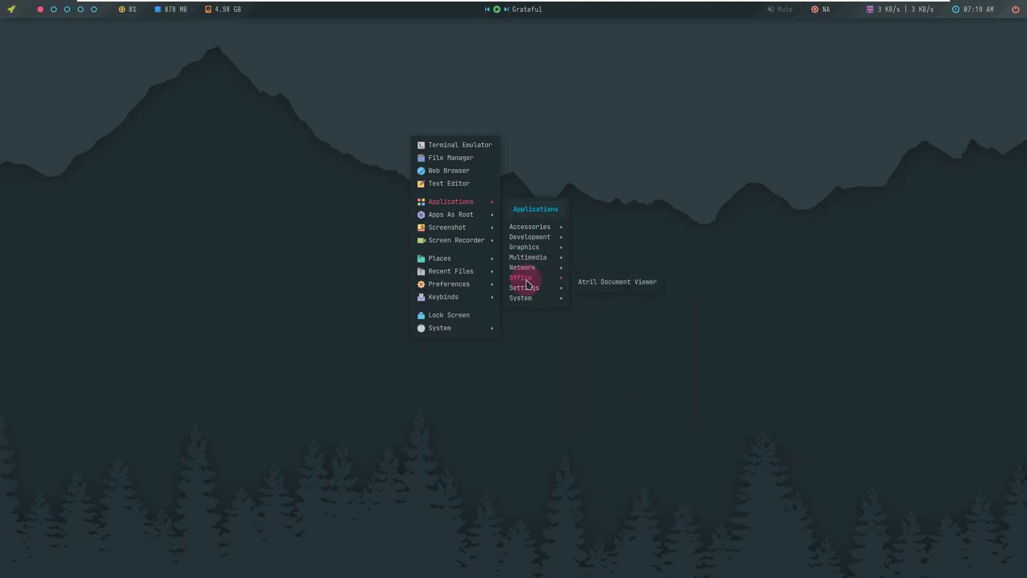
mouse_move(531, 260)
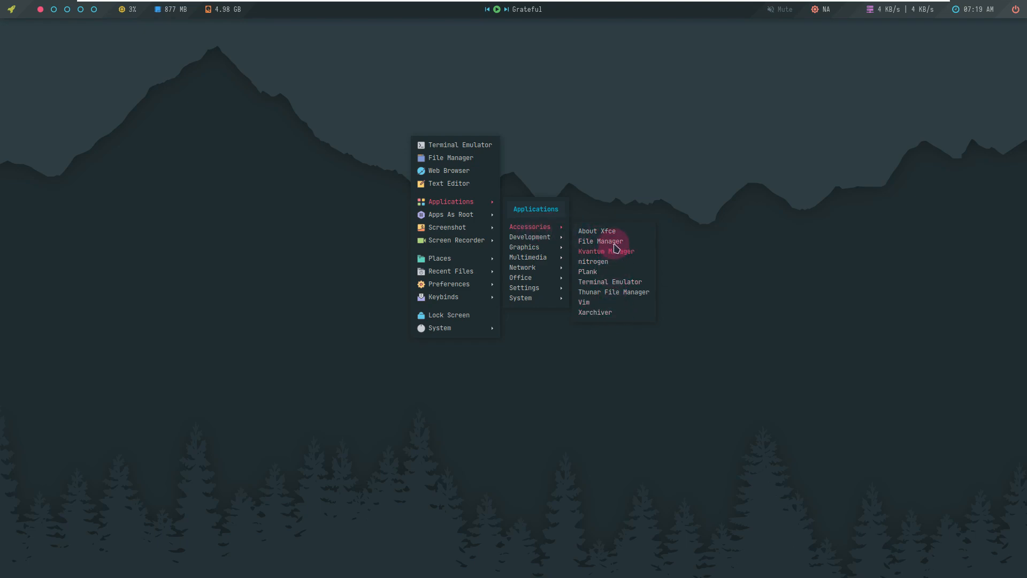
click(610, 270)
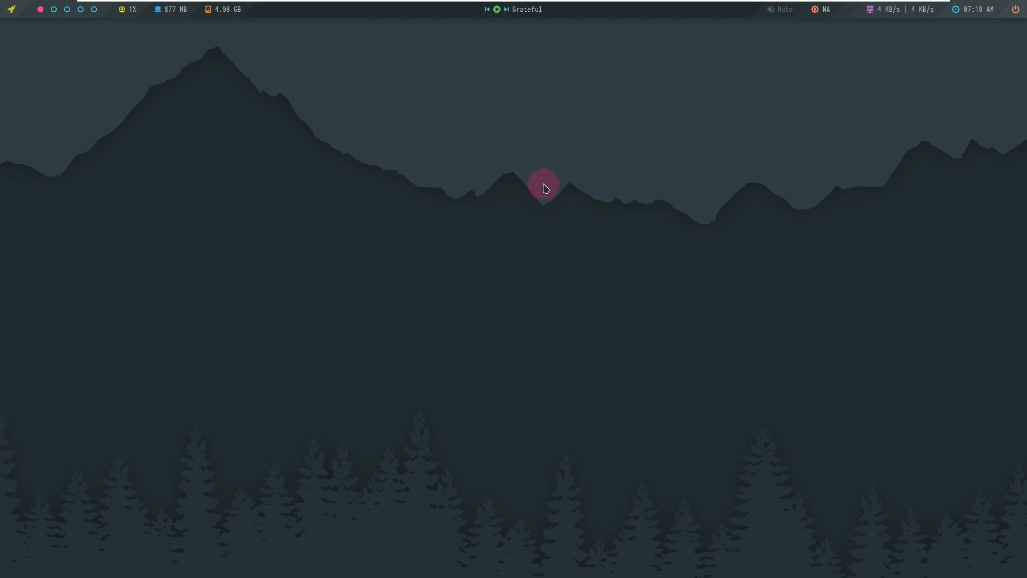
right_click(545, 150)
click(668, 196)
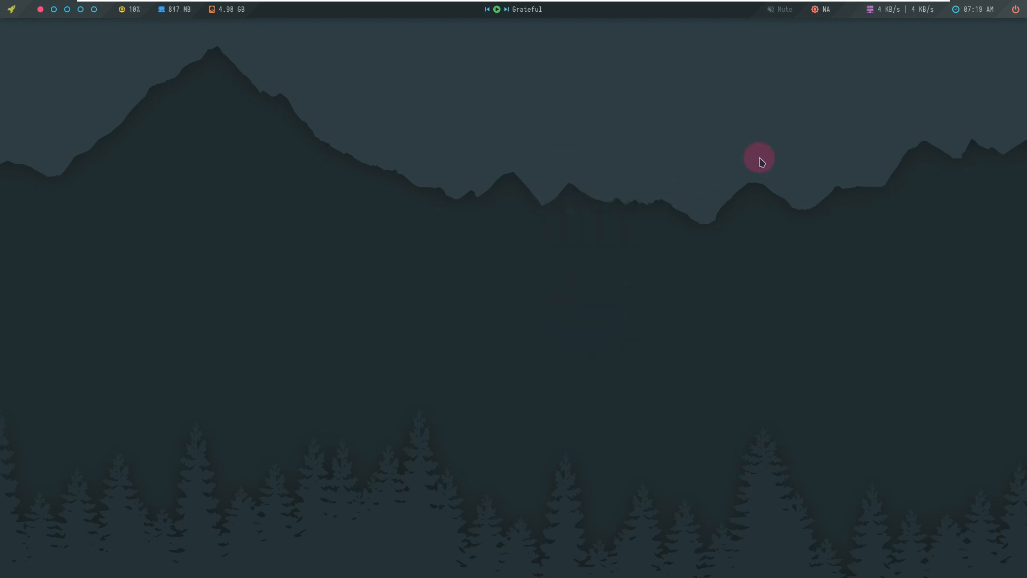
click(1015, 10)
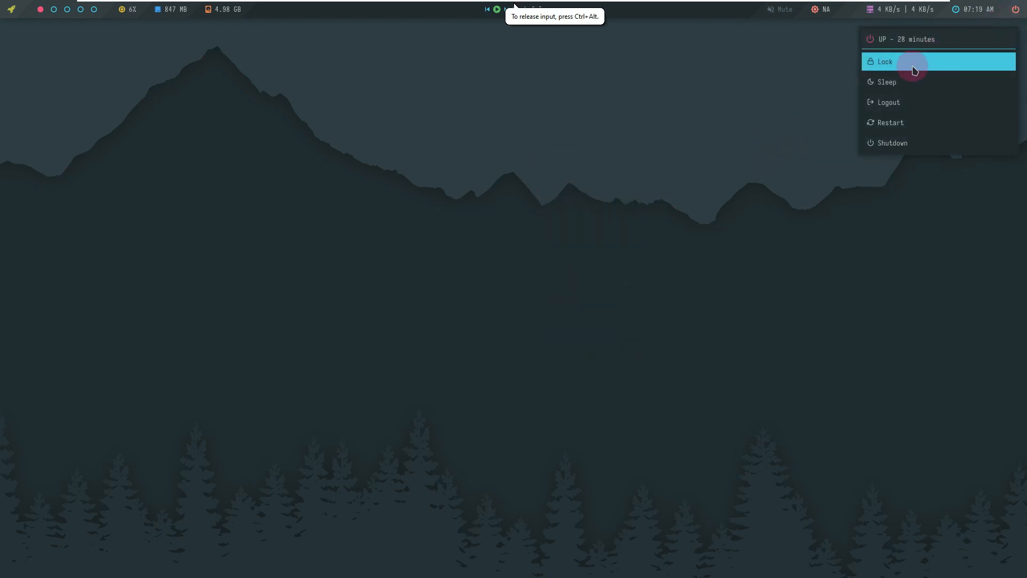
click(890, 142)
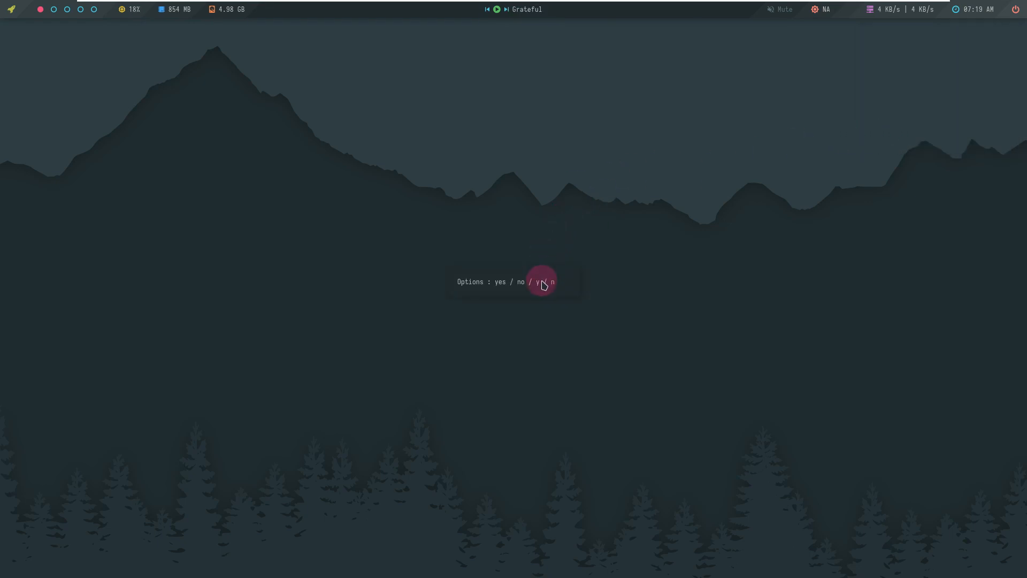
key(Escape)
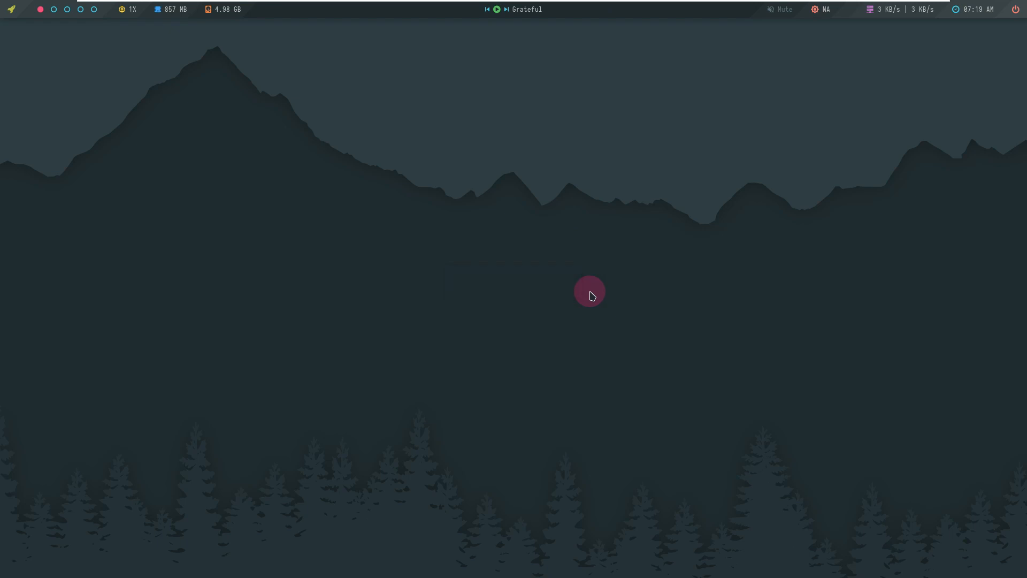
Shut down the system through the desktop's System options, answering the confirmation with "yes"
right_click(592, 296)
mouse_move(637, 483)
click(705, 530)
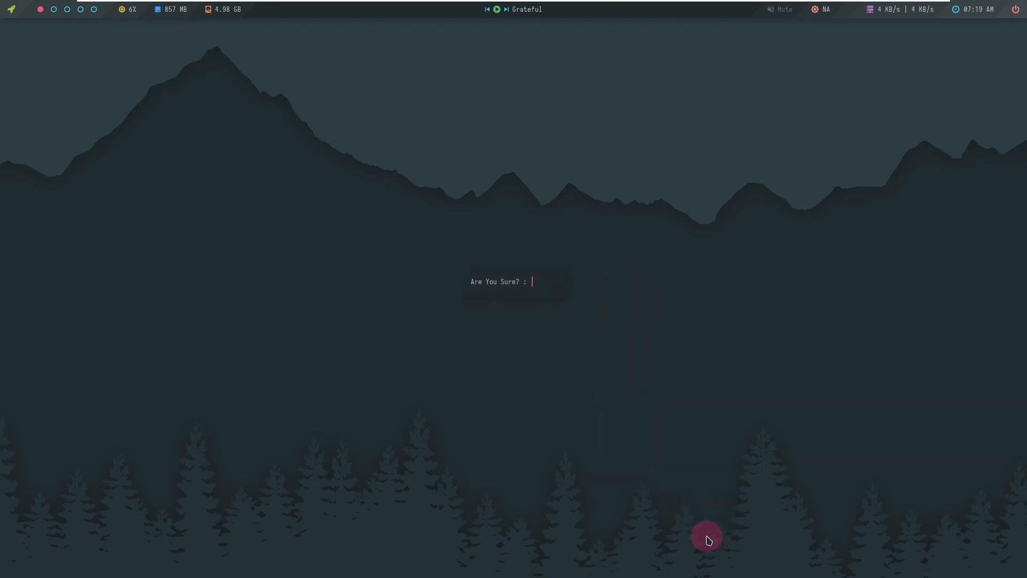
text(yes)
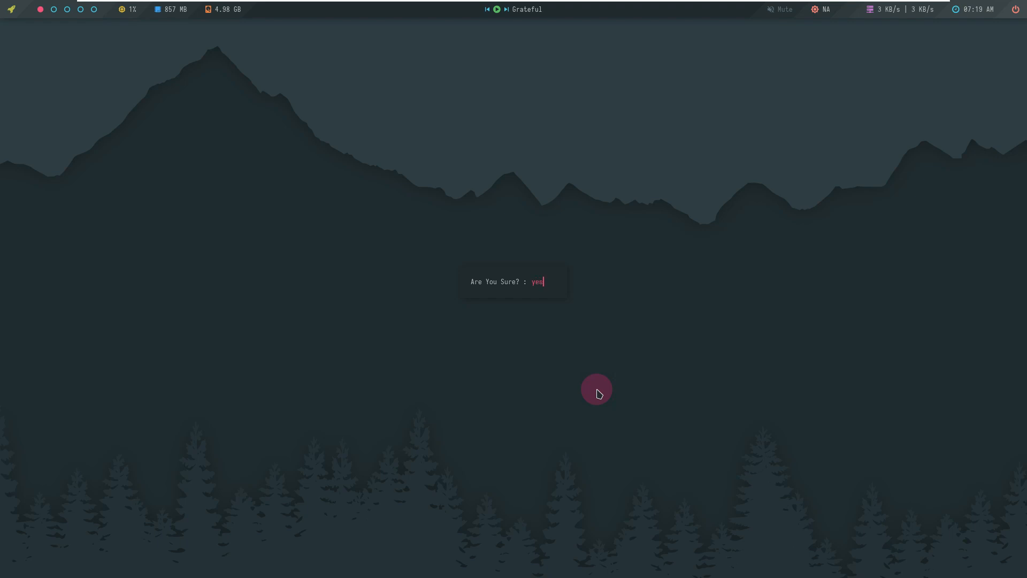
key(Return)
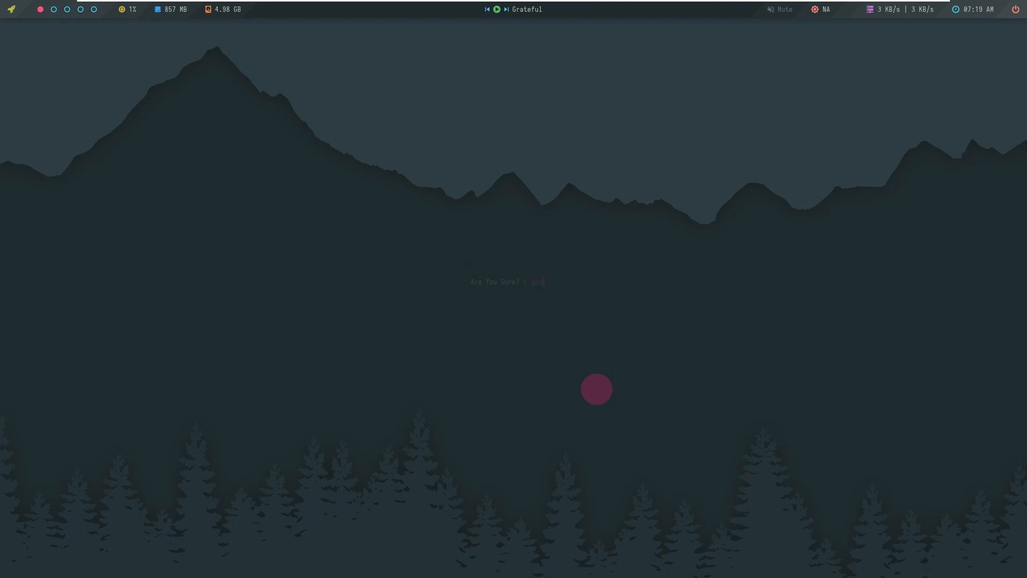